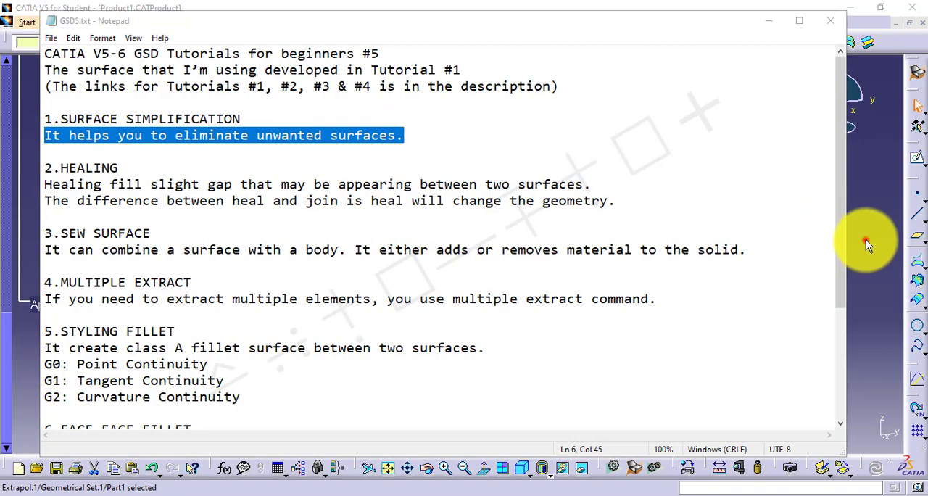
# Switch to CATIA and start a Surface Simplification of the extrapolated surface, choosing the cylinder's ring-shaped top face and central circular face to merge
pyautogui.click(866, 239)
pyautogui.moveTo(460, 211); pyautogui.dragTo(441, 218, button='middle')
pyautogui.click(429, 287)
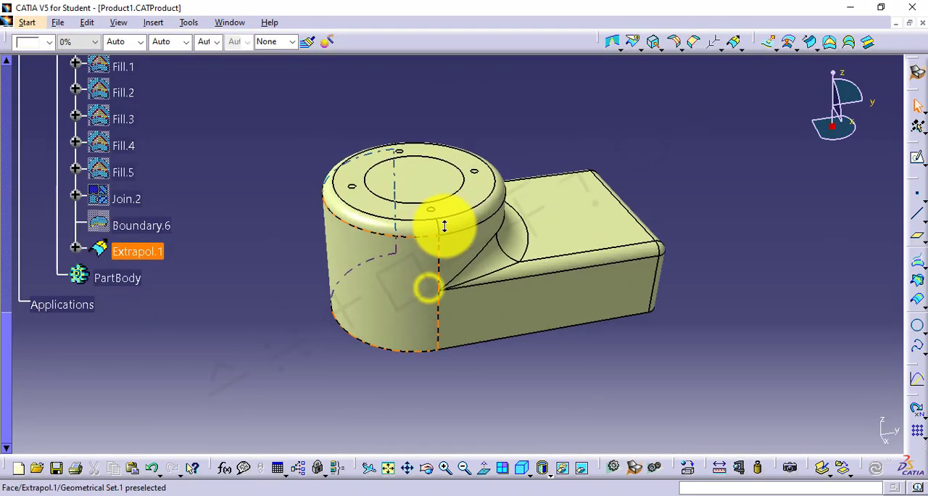
pyautogui.click(623, 47)
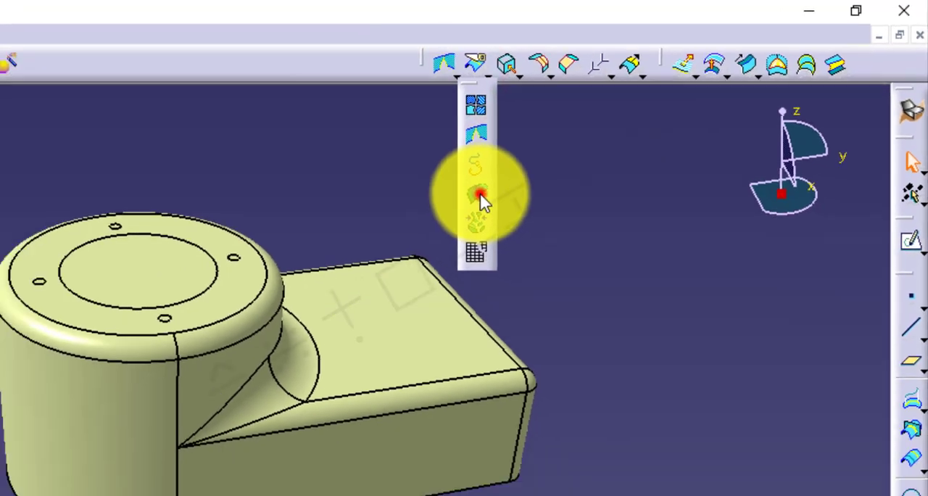
pyautogui.click(480, 195)
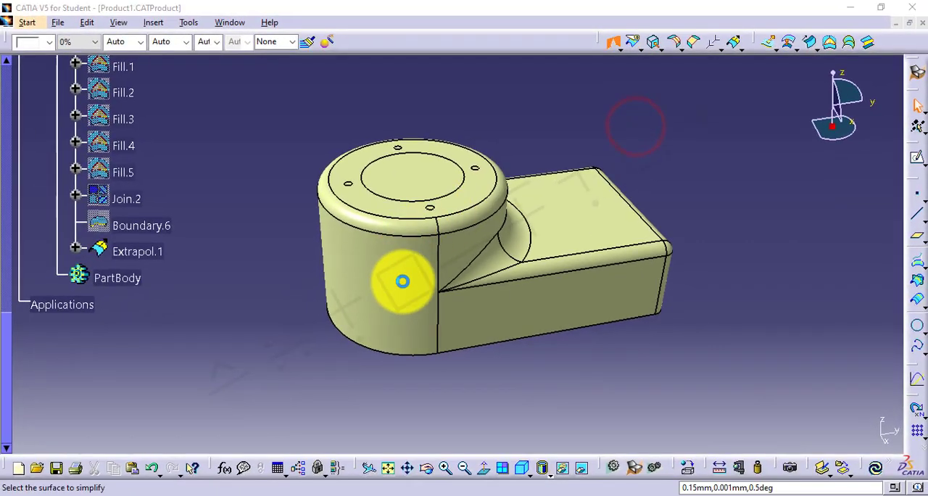
pyautogui.click(119, 431)
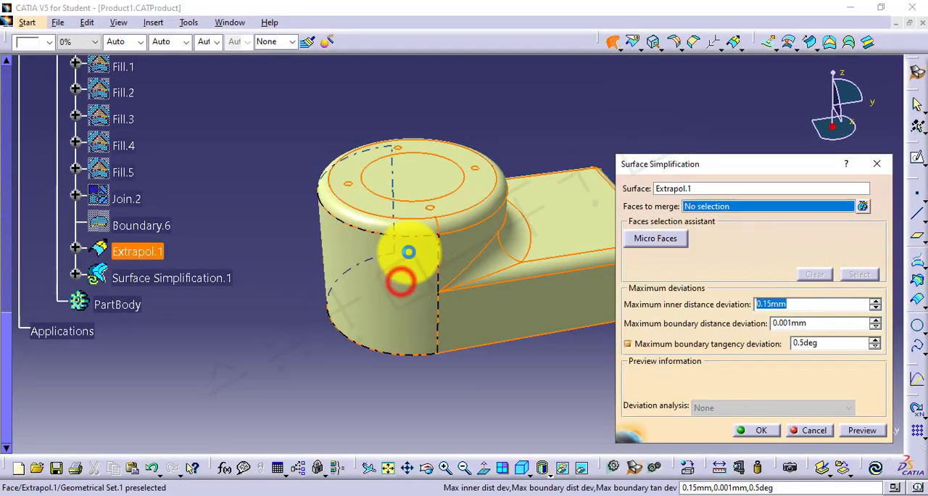
pyautogui.moveTo(409, 251); pyautogui.dragTo(425, 140, button='middle')
pyautogui.click(427, 139)
pyautogui.click(404, 105)
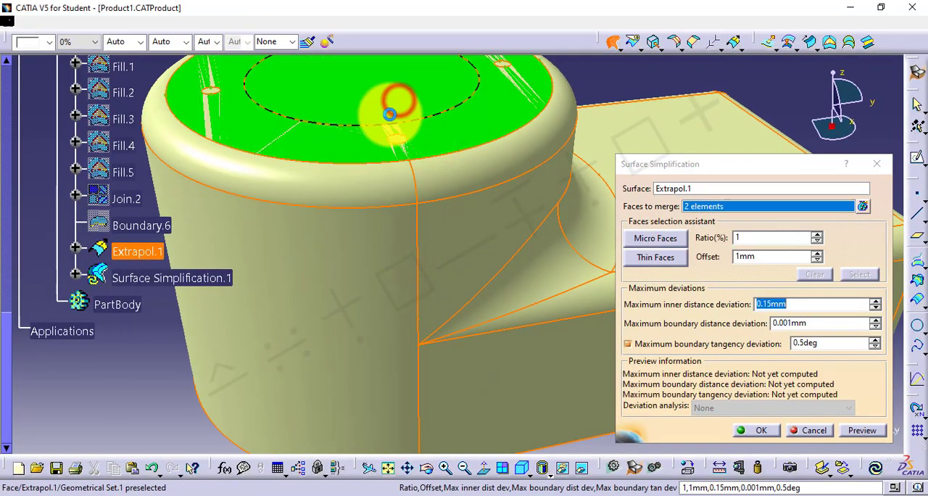
# Add the four small circular faces on the cylinder's top to the faces to merge and apply the simplification
pyautogui.moveTo(394, 104); pyautogui.dragTo(455, 255, button='middle')
pyautogui.click(426, 243)
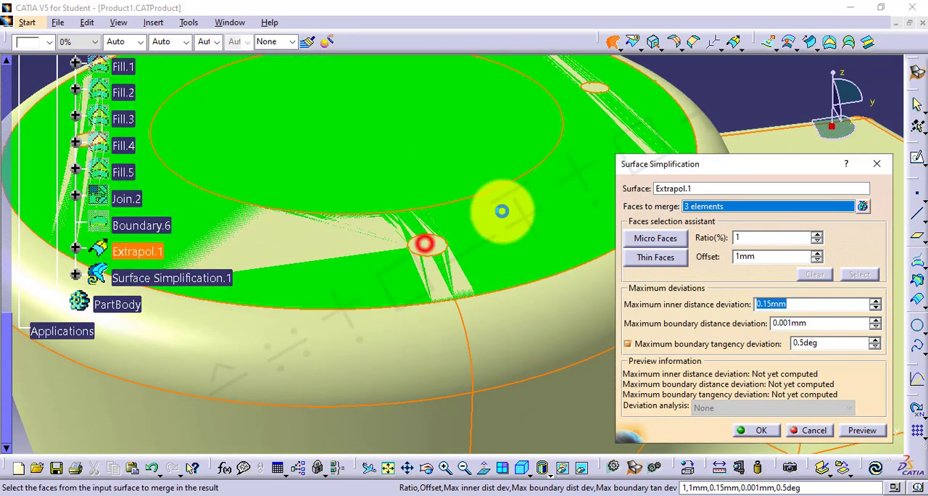
pyautogui.moveTo(502, 211); pyautogui.dragTo(390, 296, button='middle')
pyautogui.click(490, 185)
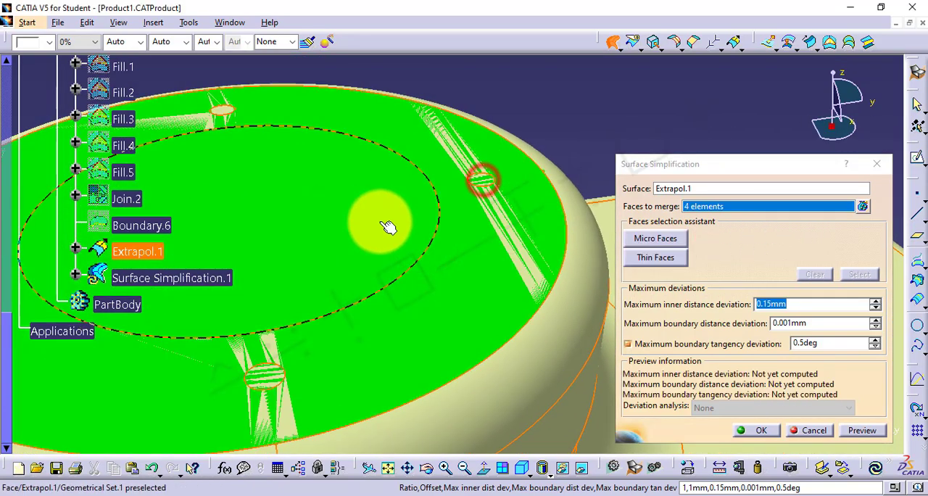
pyautogui.moveTo(379, 213); pyautogui.dragTo(404, 155, button='middle')
pyautogui.click(392, 133)
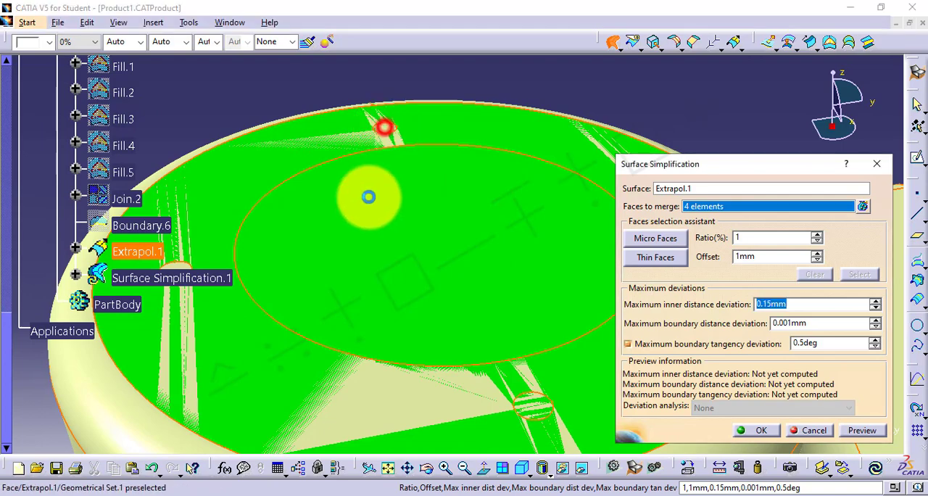
pyautogui.moveTo(365, 197); pyautogui.dragTo(583, 306, button='middle')
pyautogui.click(319, 207)
pyautogui.click(768, 435)
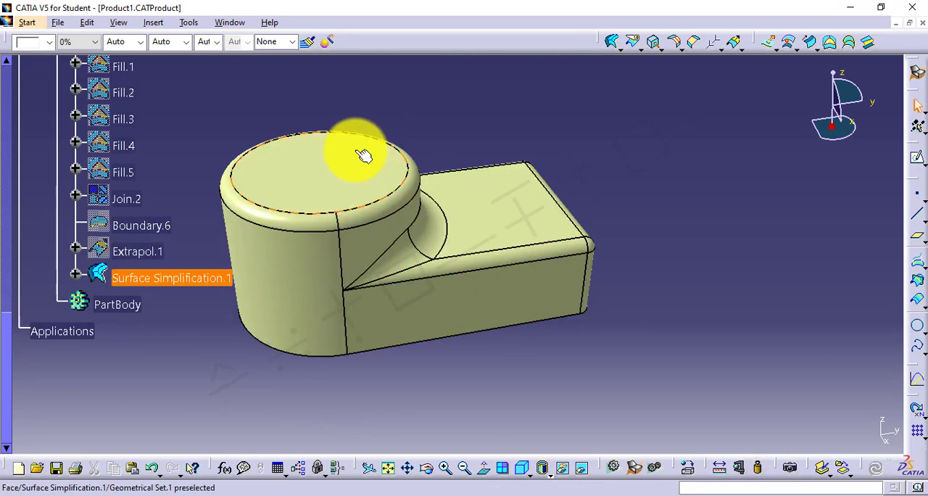
# Delete the Surface Simplification.1 feature
pyautogui.rightClick(155, 280)
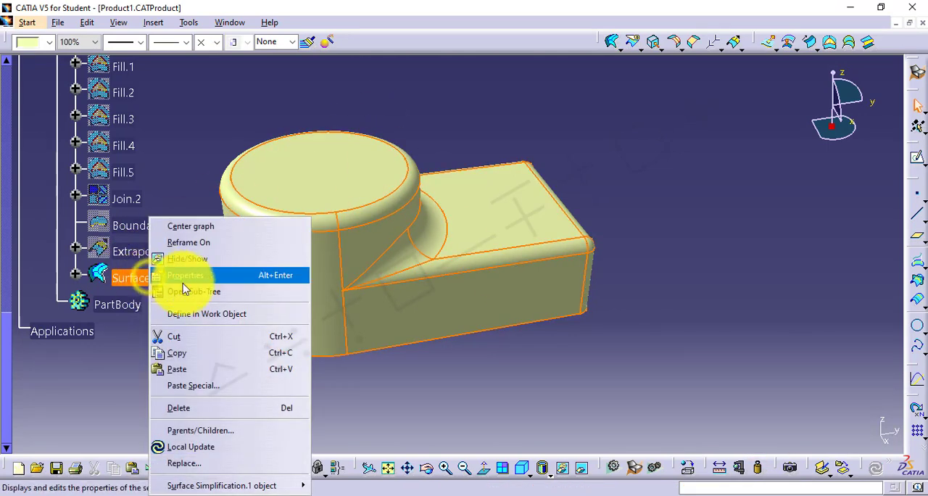
pyautogui.click(206, 404)
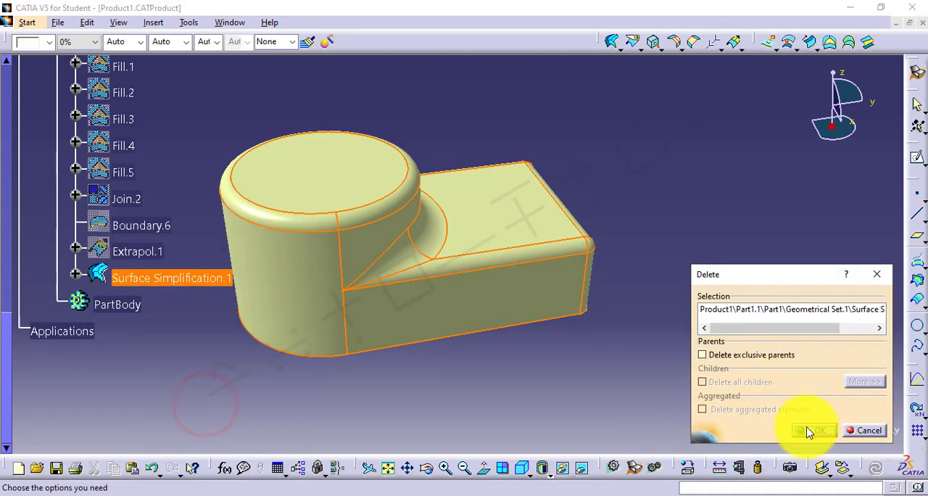
pyautogui.click(824, 431)
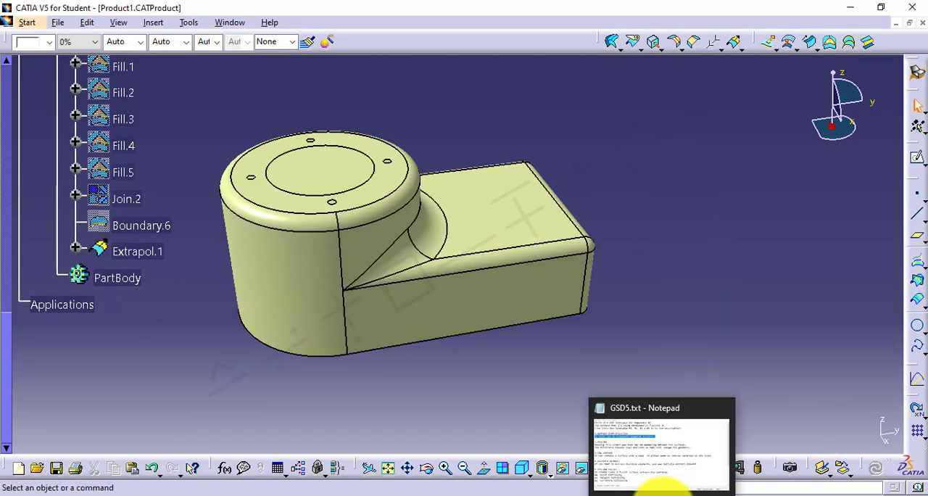
# Switch to the GSD5.txt notes in Notepad and highlight the 2.HEALING heading and its two description lines in turn
pyautogui.click(652, 479)
pyautogui.moveTo(45, 170); pyautogui.dragTo(104, 169)
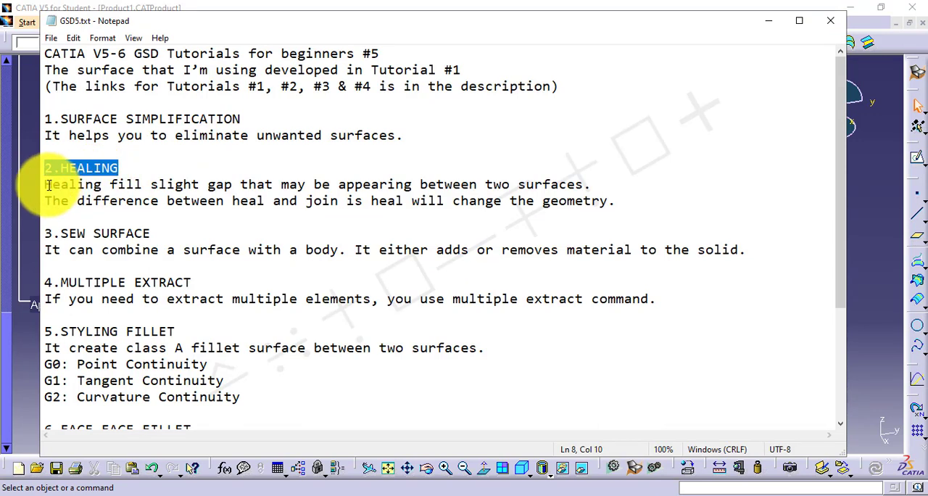
pyautogui.moveTo(45, 186); pyautogui.dragTo(591, 188)
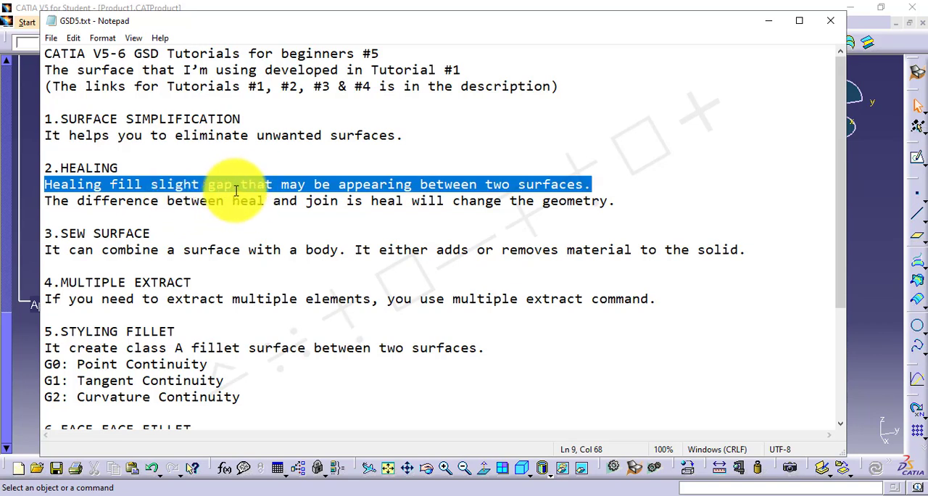
pyautogui.moveTo(45, 201); pyautogui.dragTo(621, 200)
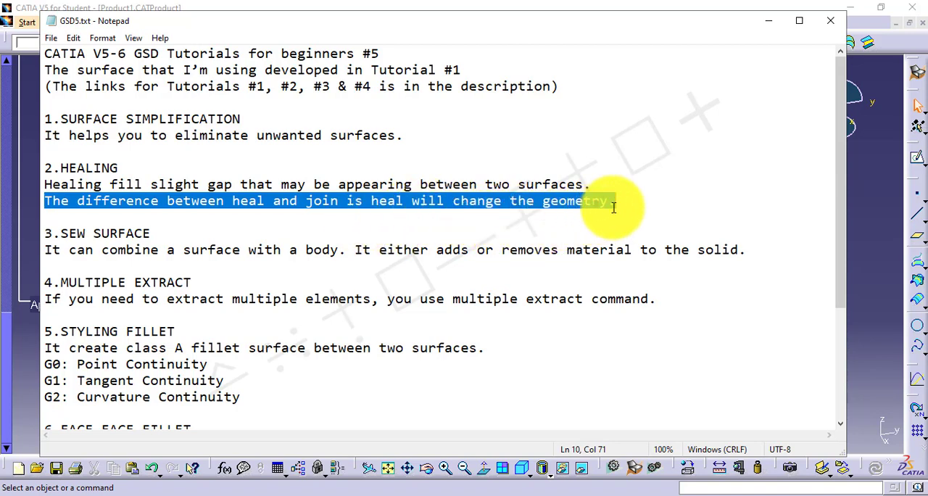
# Switch back to CATIA and extrude the long bottom edge of the box's side face 20 mm along the X component
pyautogui.click(861, 233)
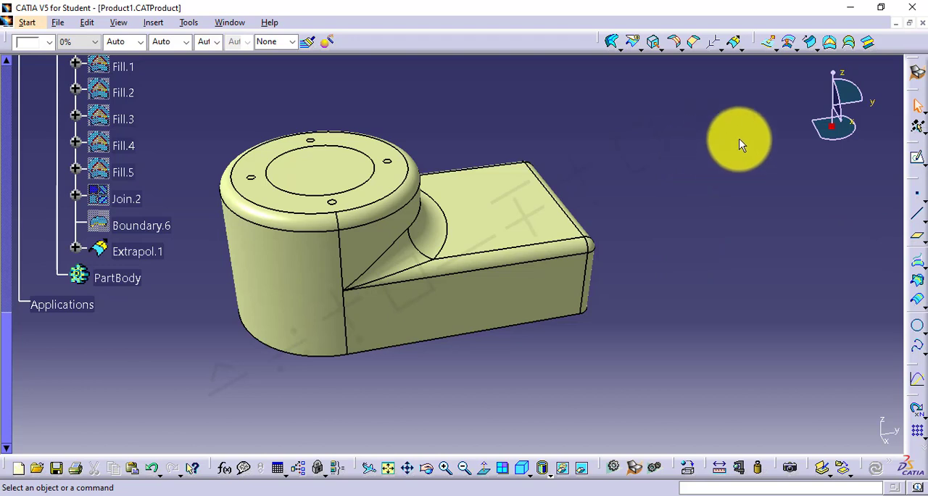
pyautogui.click(766, 45)
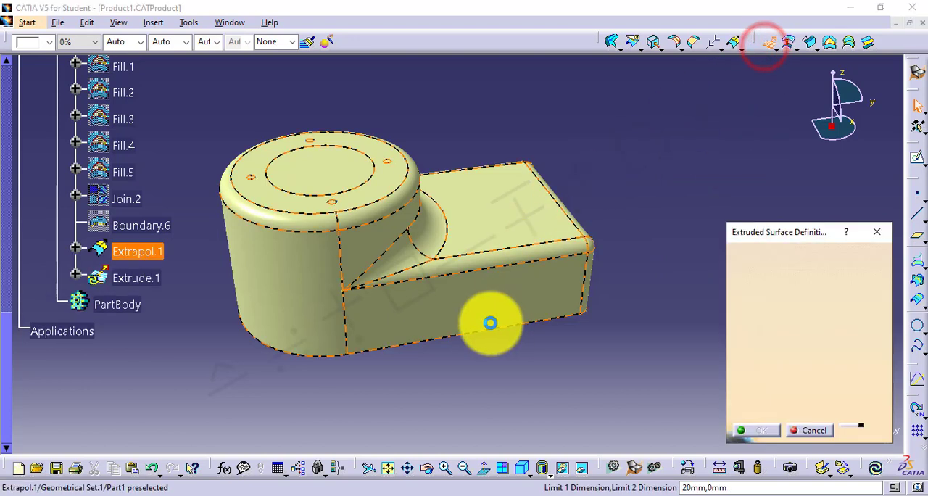
pyautogui.click(479, 335)
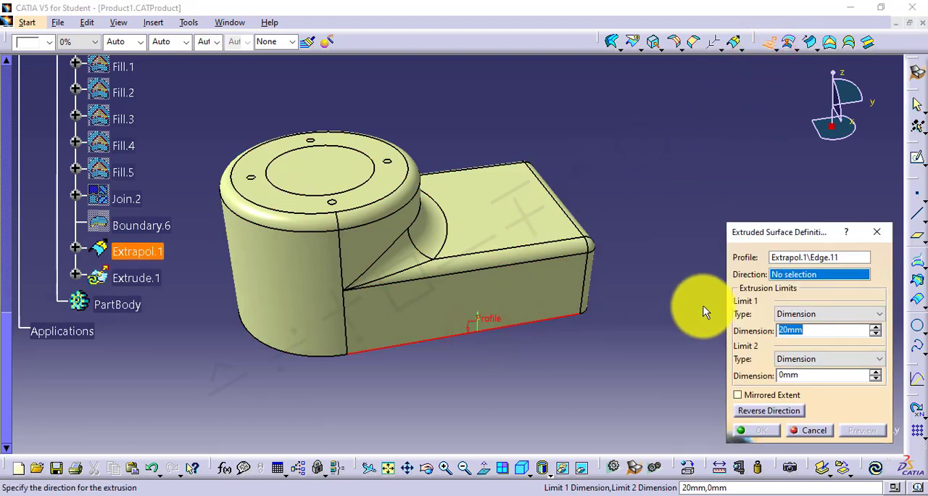
pyautogui.rightClick(787, 281)
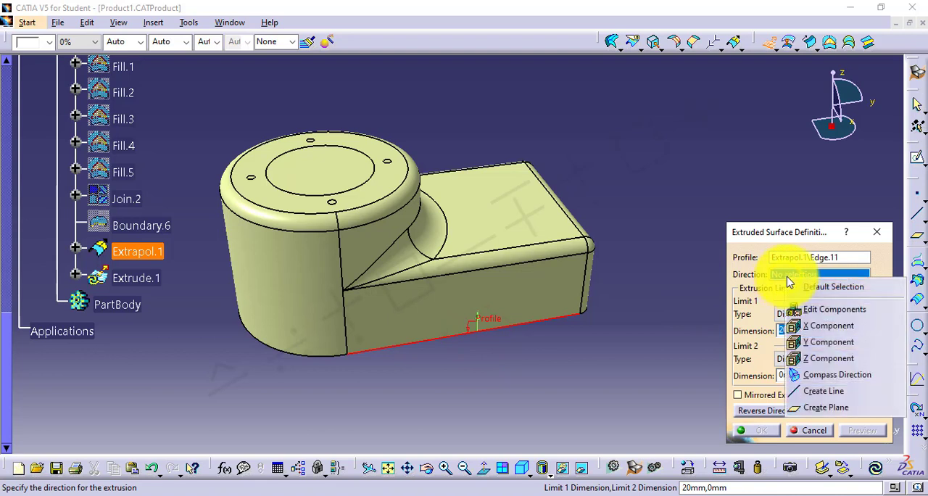
pyautogui.click(819, 326)
pyautogui.click(755, 430)
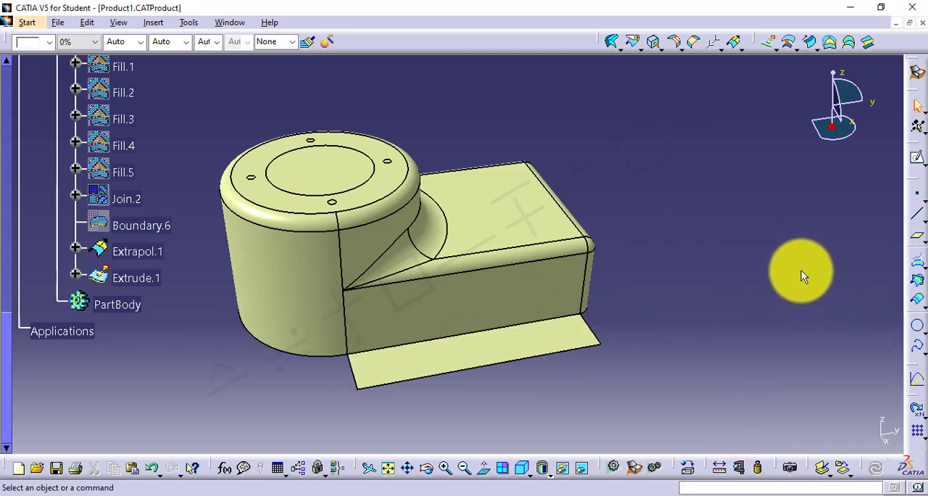
# Extract the extruded strip's edge along the box's side face, using no propagation
pyautogui.click(655, 47)
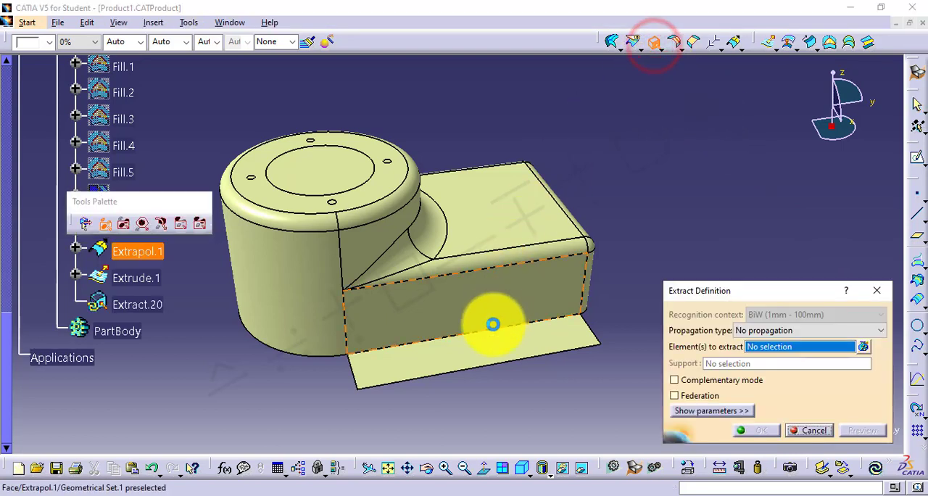
pyautogui.click(485, 332)
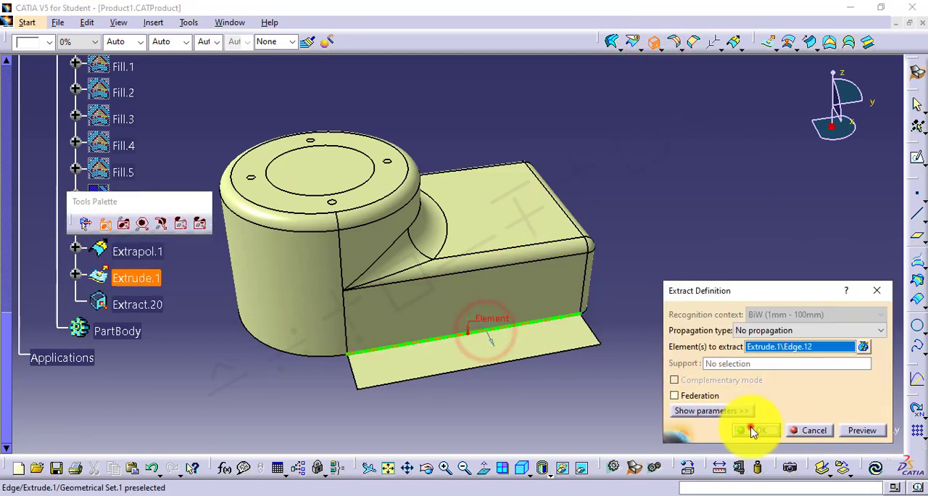
pyautogui.click(753, 431)
# Create a parallel curve of the extracted edge at a small constant offset, with the extruded strip as support
pyautogui.click(910, 301)
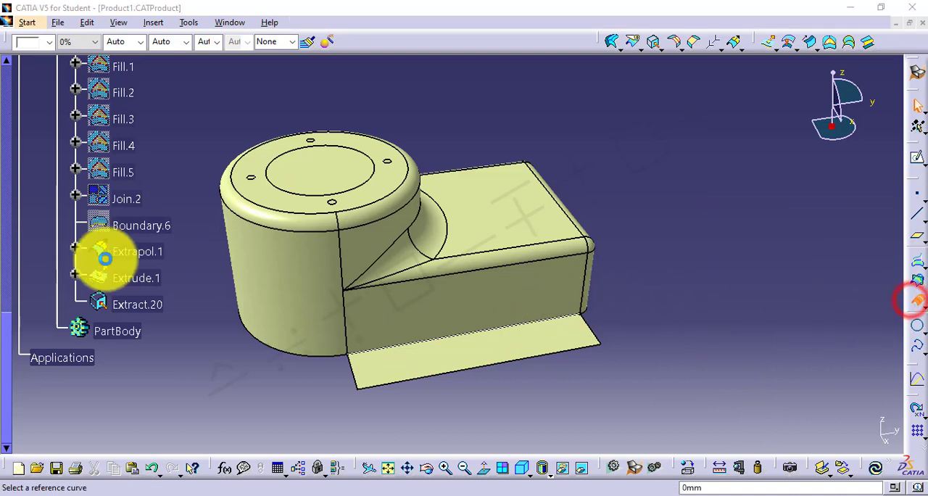
pyautogui.click(136, 306)
pyautogui.click(410, 371)
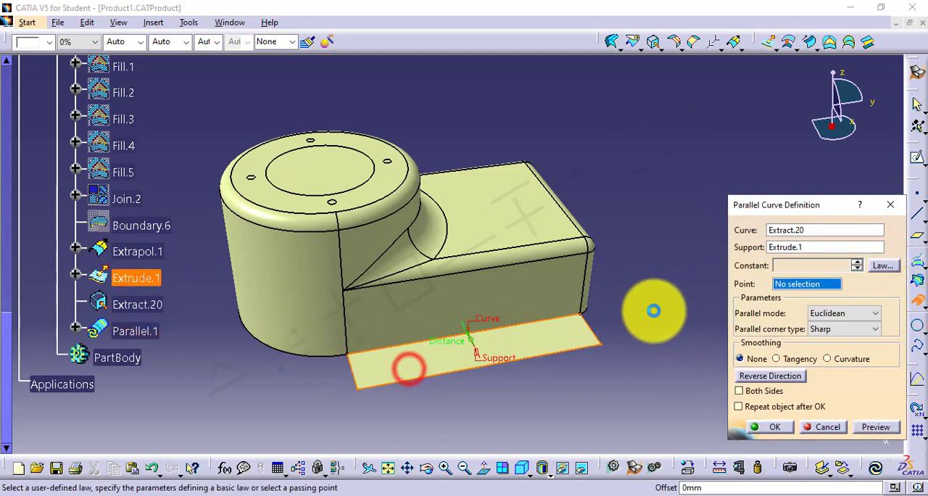
pyautogui.write('.05mm')
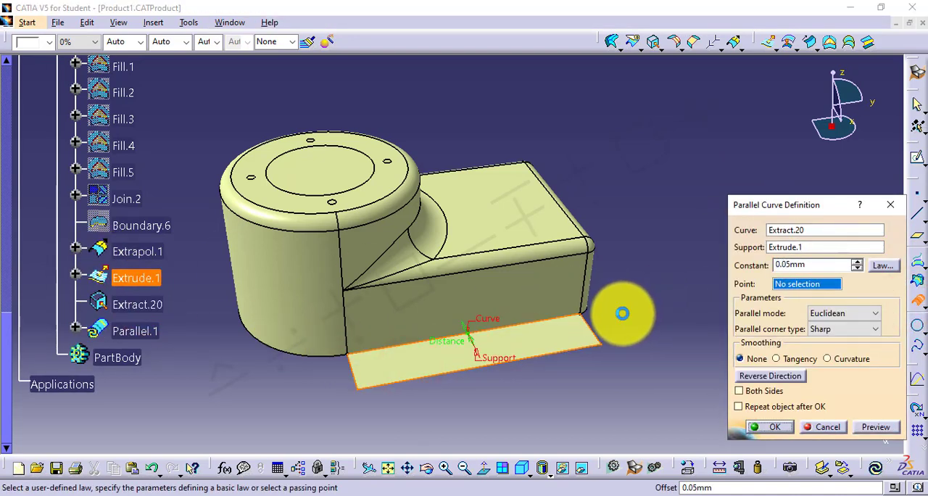
pyautogui.press('Return')
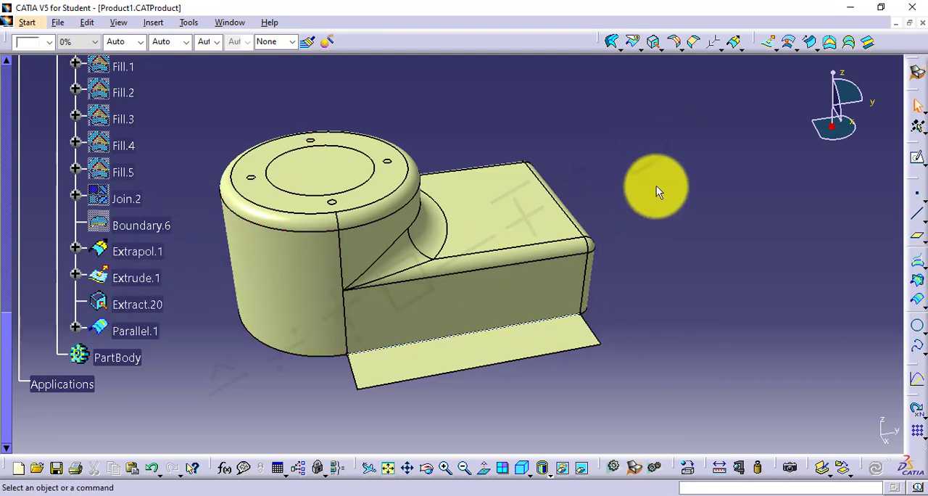
# Split the extruded strip with the parallel curve as the cutting element
pyautogui.click(631, 51)
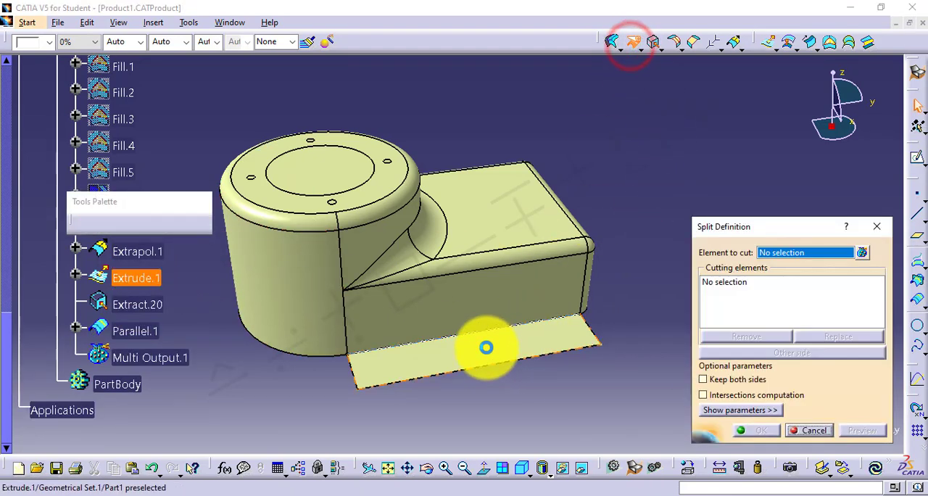
pyautogui.click(485, 346)
pyautogui.click(135, 331)
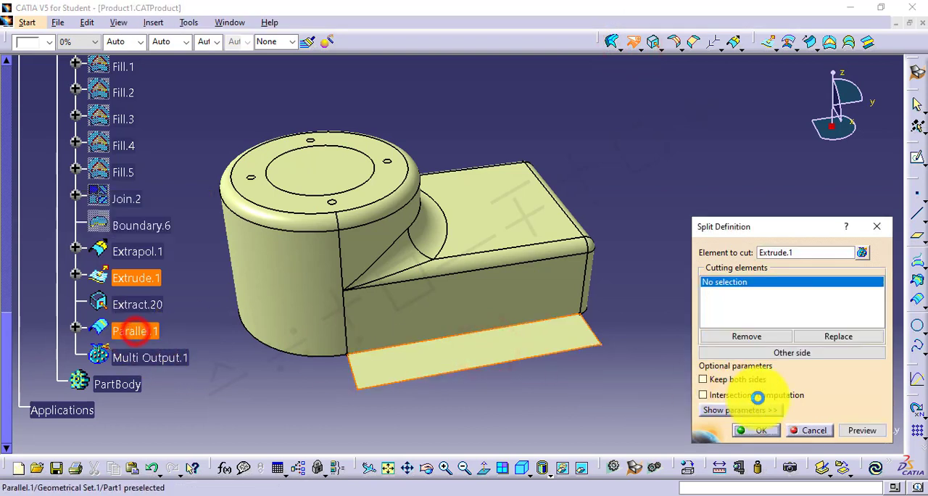
pyautogui.click(762, 434)
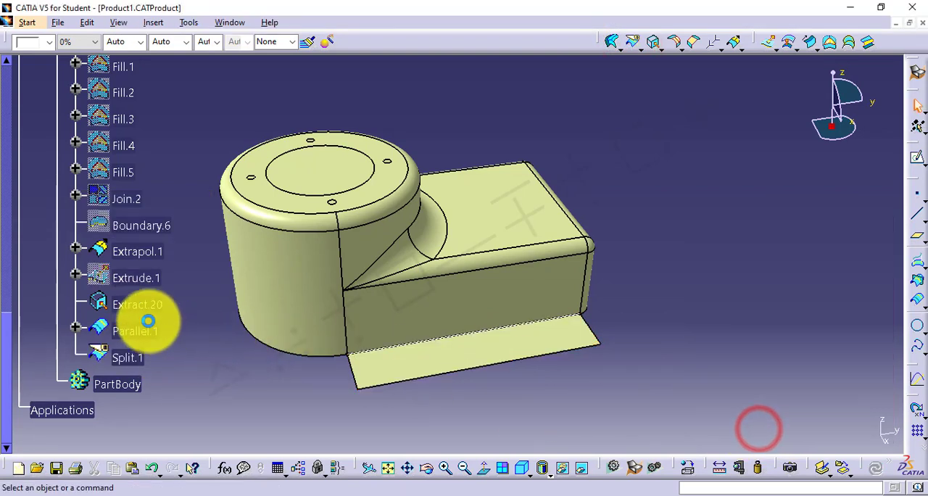
# Hide the extracted edge and the parallel curve
pyautogui.click(141, 306)
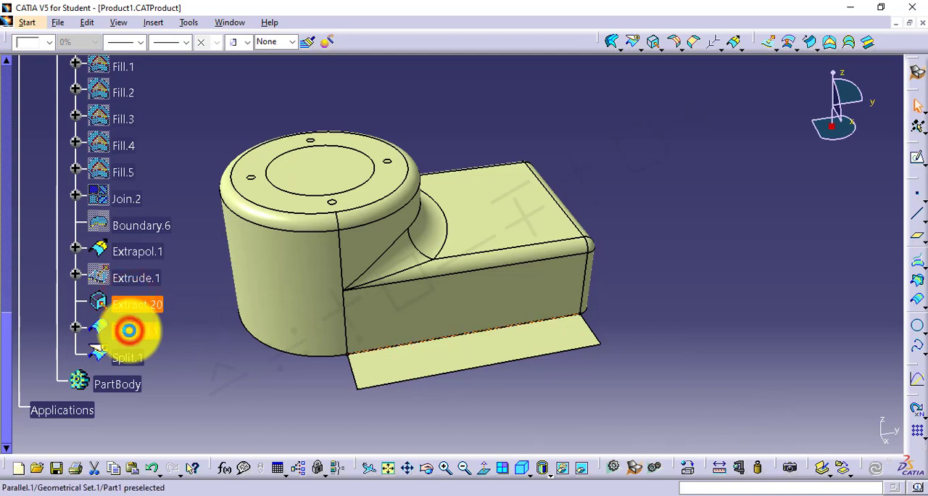
pyautogui.keyDown('ctrl'); pyautogui.click(138, 334); pyautogui.keyUp('ctrl')
pyautogui.rightClick(138, 333)
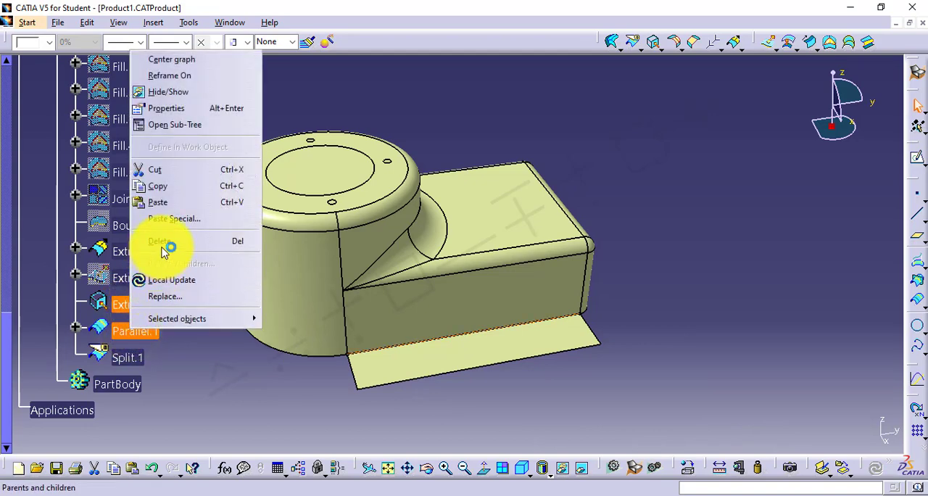
pyautogui.click(174, 91)
# Heal the split strip with the extrapolated surface, setting both the merging distance and the distance objective to 0.05 mm
pyautogui.click(363, 375)
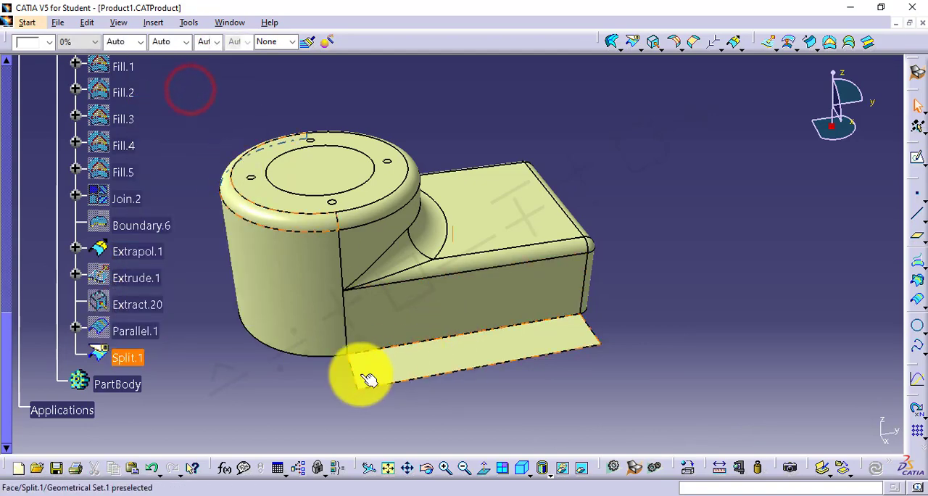
pyautogui.moveTo(362, 375); pyautogui.dragTo(477, 369, button='middle')
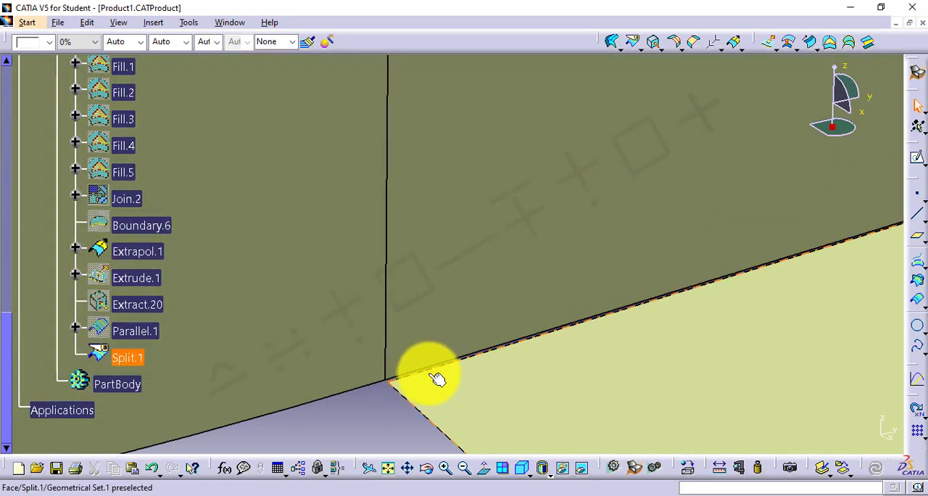
pyautogui.moveTo(497, 324); pyautogui.dragTo(435, 363, button='middle')
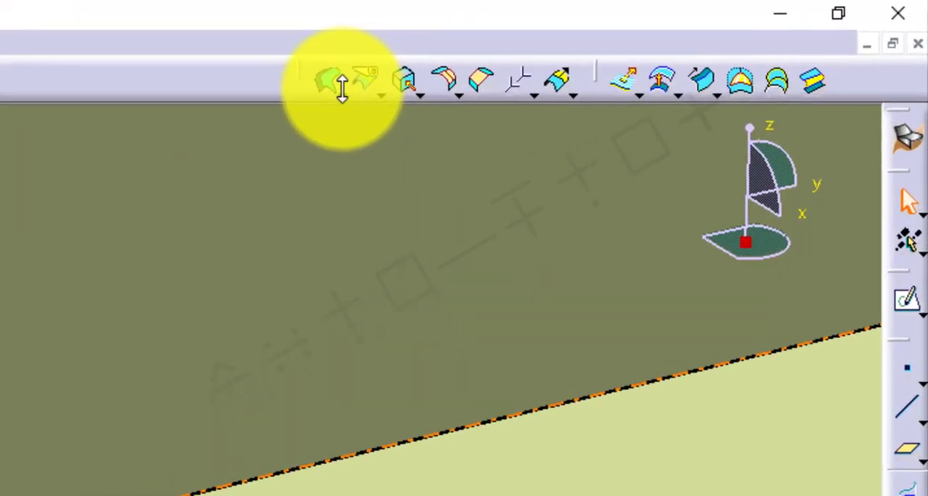
pyautogui.click(618, 44)
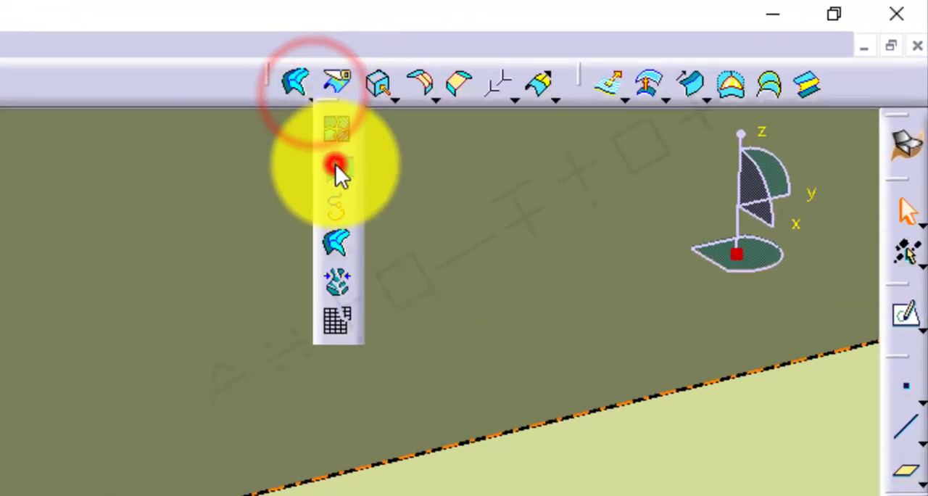
pyautogui.click(336, 168)
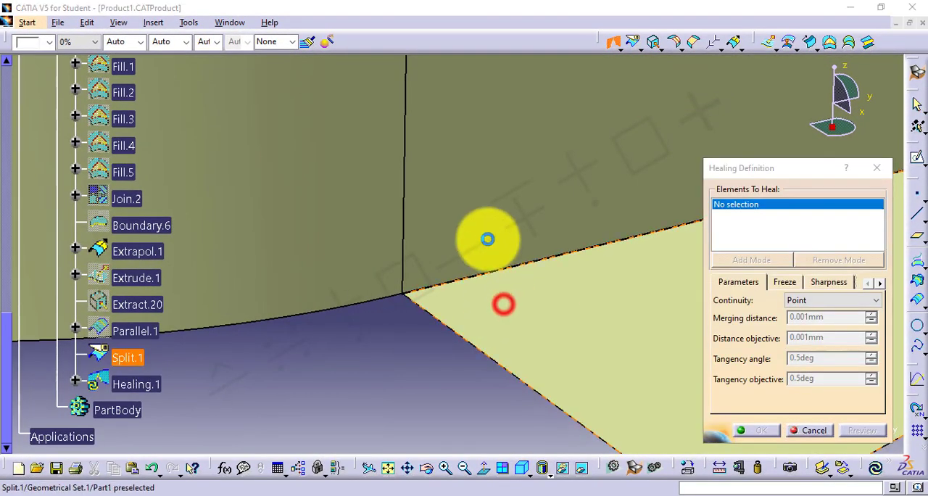
pyautogui.click(488, 238)
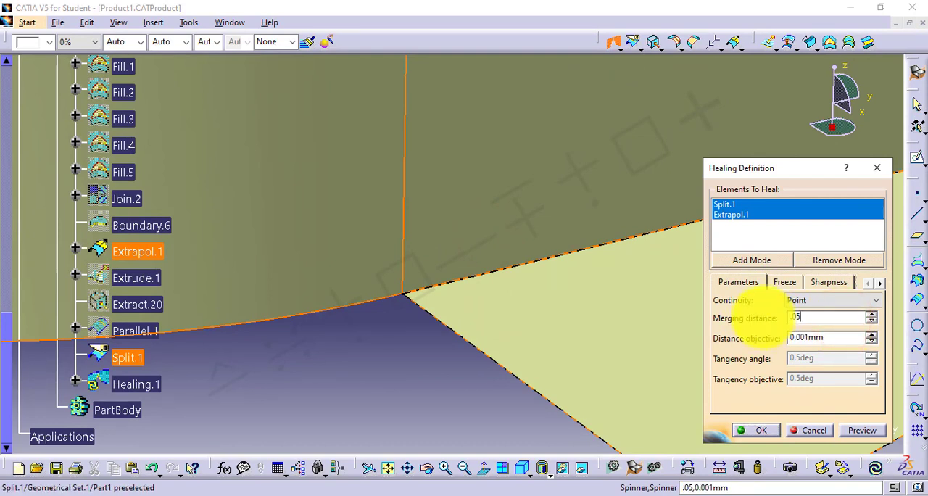
pyautogui.click(836, 338)
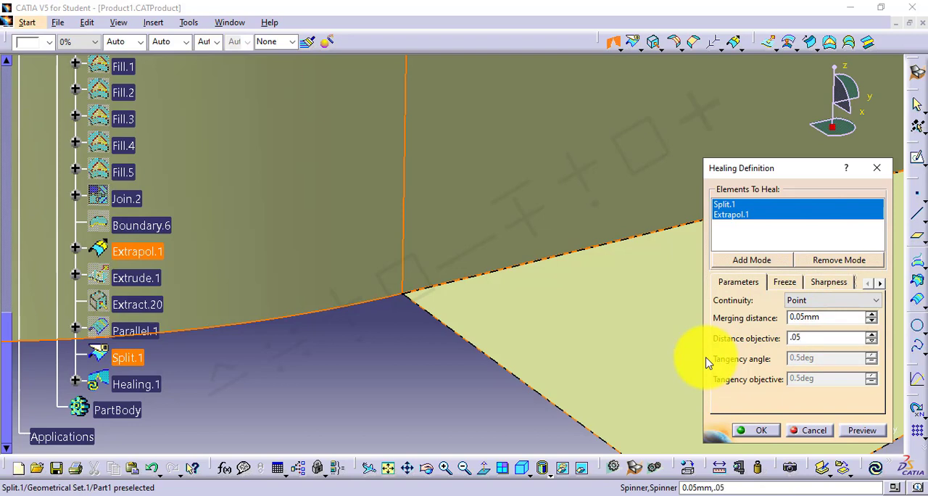
pyautogui.click(765, 435)
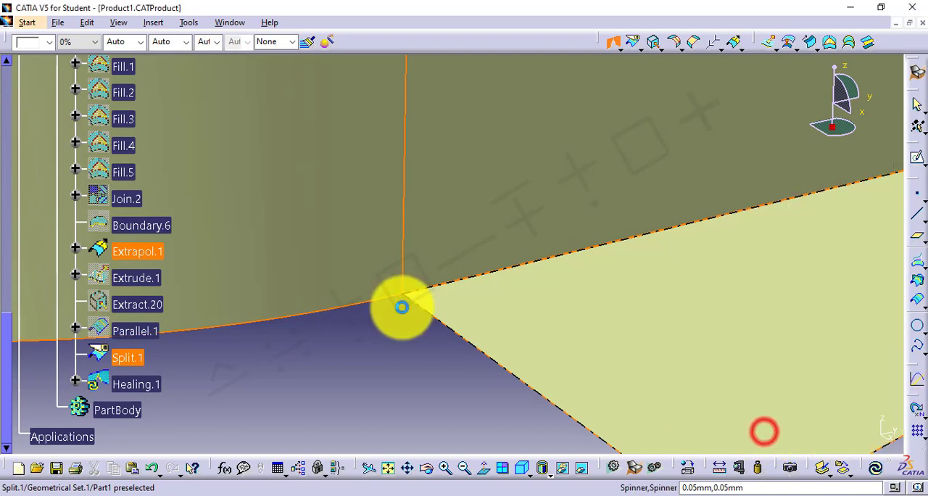
pyautogui.moveTo(404, 335)
pyautogui.mouseDown(button='middle')
pyautogui.moveTo(428, 283)
pyautogui.moveTo(396, 196)
pyautogui.moveTo(375, 319)
pyautogui.moveTo(411, 270)
pyautogui.moveTo(418, 224)
pyautogui.moveTo(373, 217)
pyautogui.moveTo(389, 226)
pyautogui.moveTo(374, 257)
pyautogui.mouseUp(button='middle')
pyautogui.click(369, 267)
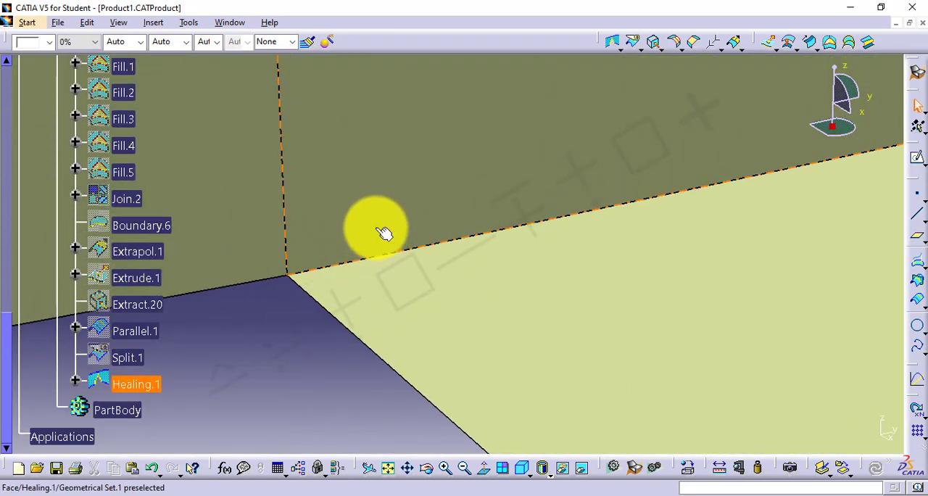
# Delete the strip's extrude, extract, parallel curve and split together with the healing feature, keeping the extrapolated surface
pyautogui.moveTo(375, 226)
pyautogui.mouseDown(button='middle')
pyautogui.moveTo(372, 375)
pyautogui.moveTo(456, 228)
pyautogui.moveTo(458, 299)
pyautogui.moveTo(487, 311)
pyautogui.mouseUp(button='middle')
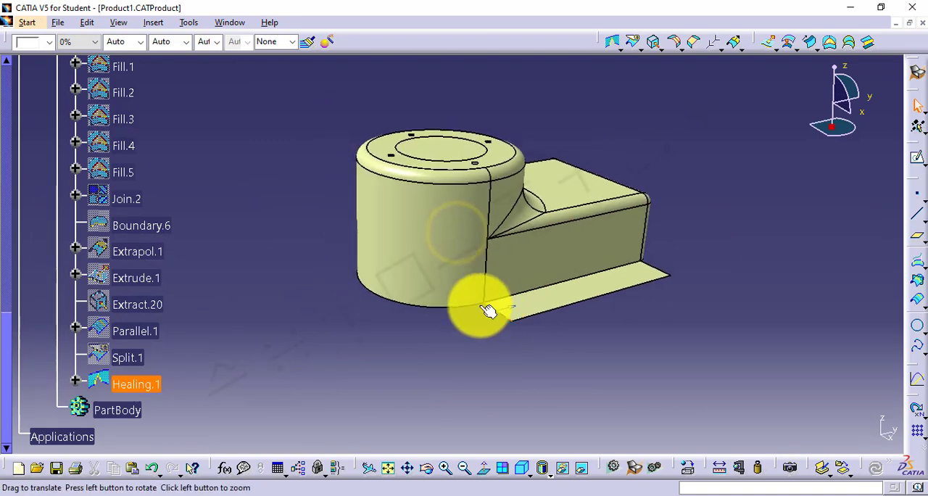
pyautogui.click(79, 328)
pyautogui.click(123, 280)
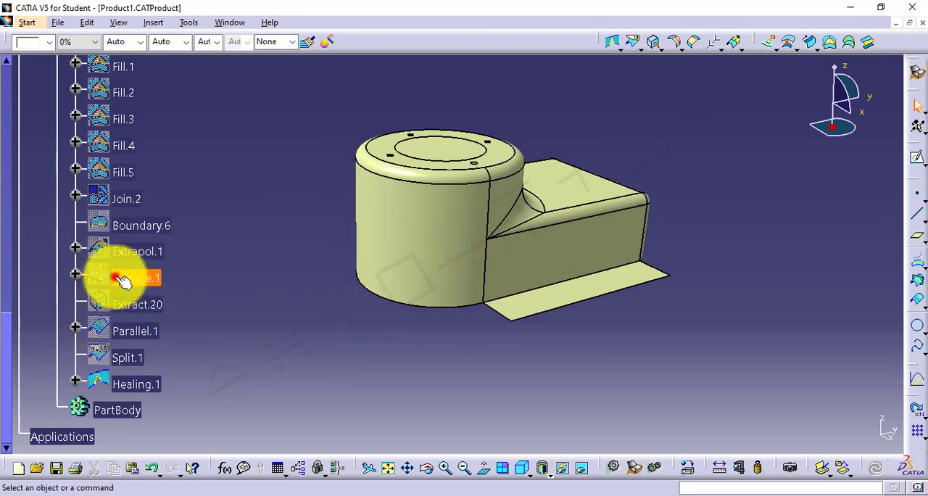
pyautogui.keyDown('shift'); pyautogui.click(129, 383); pyautogui.keyUp('shift')
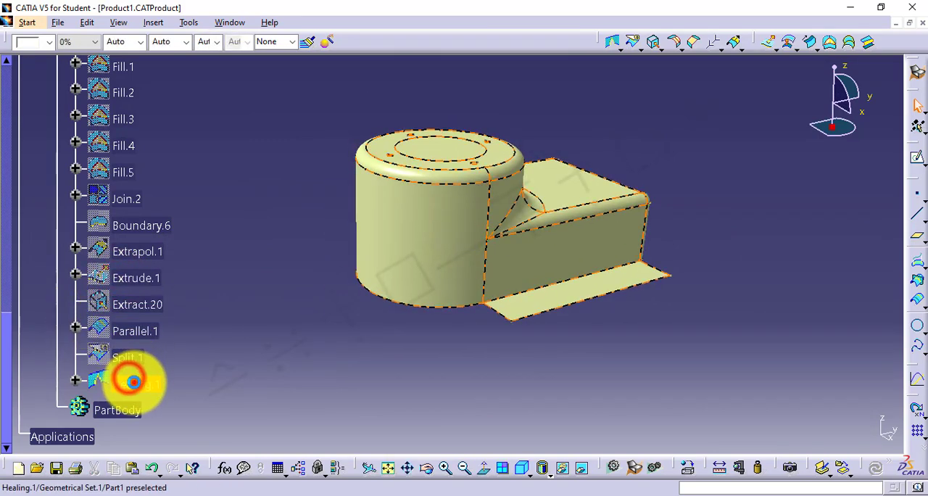
pyautogui.rightClick(131, 308)
pyautogui.click(197, 215)
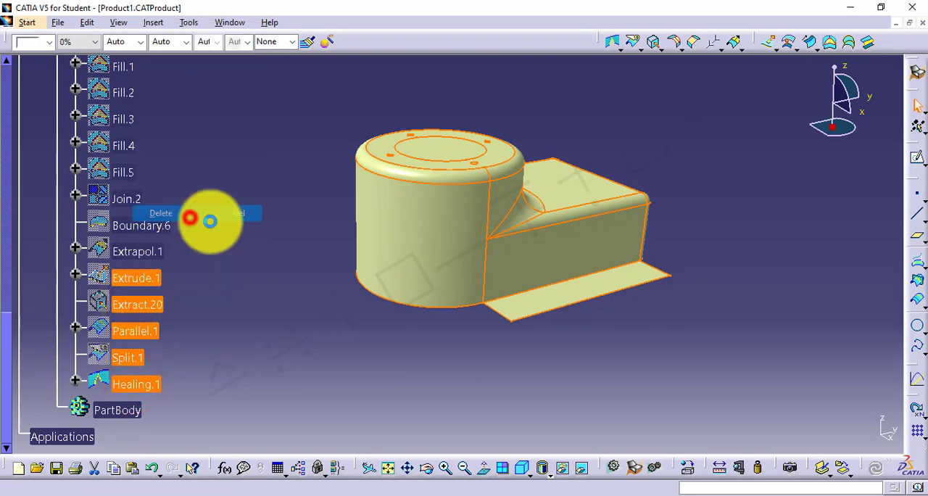
pyautogui.click(813, 430)
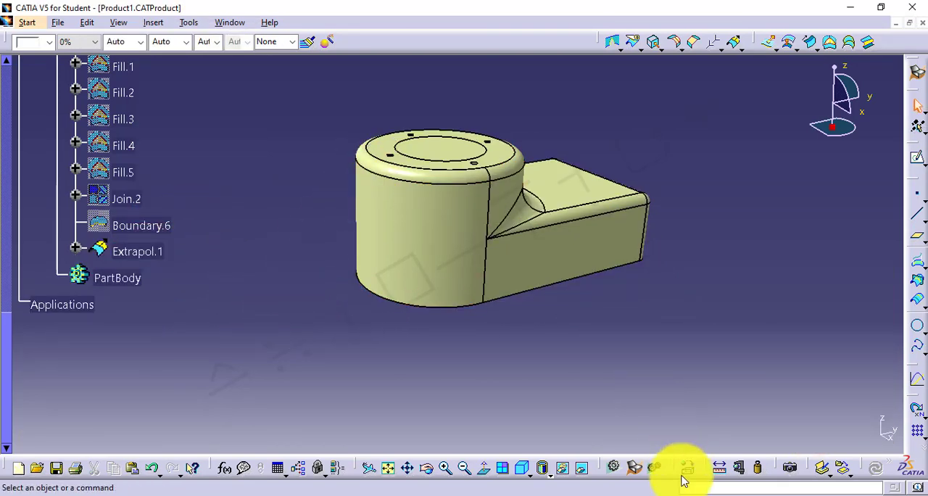
# Switch to the GSD5.txt notes in Notepad, read the Sew Surface section, and return to CATIA
pyautogui.click(664, 494)
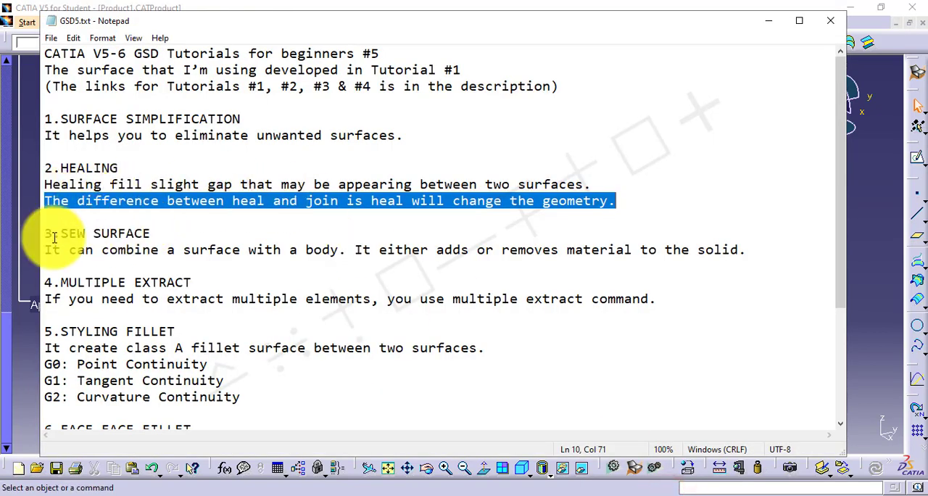
pyautogui.moveTo(45, 234); pyautogui.dragTo(151, 234)
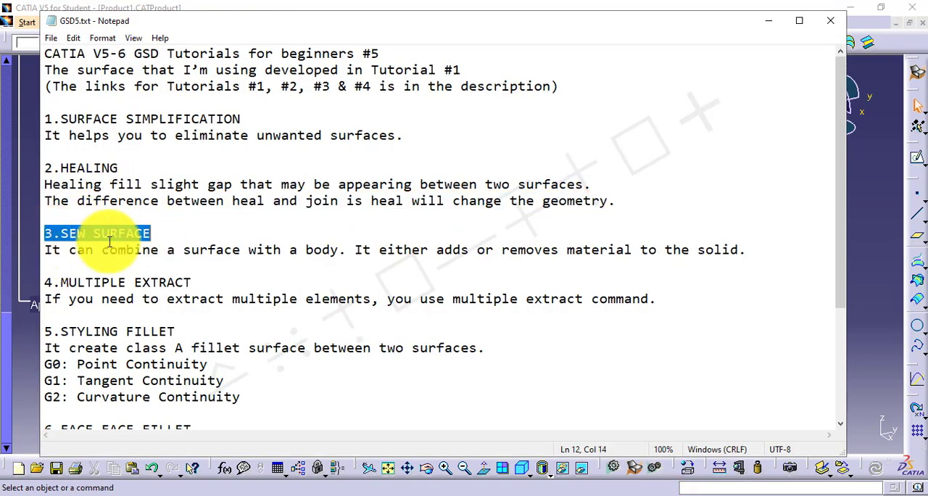
pyautogui.moveTo(45, 253); pyautogui.dragTo(724, 250)
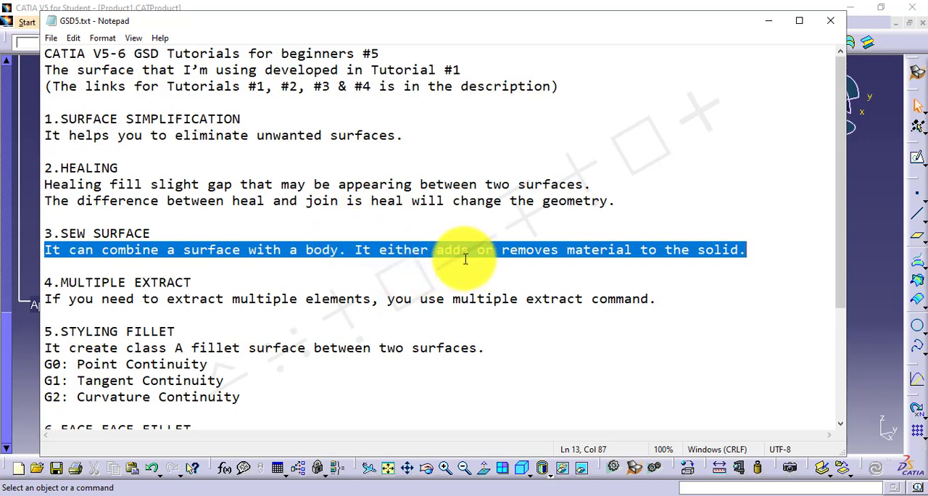
pyautogui.click(858, 235)
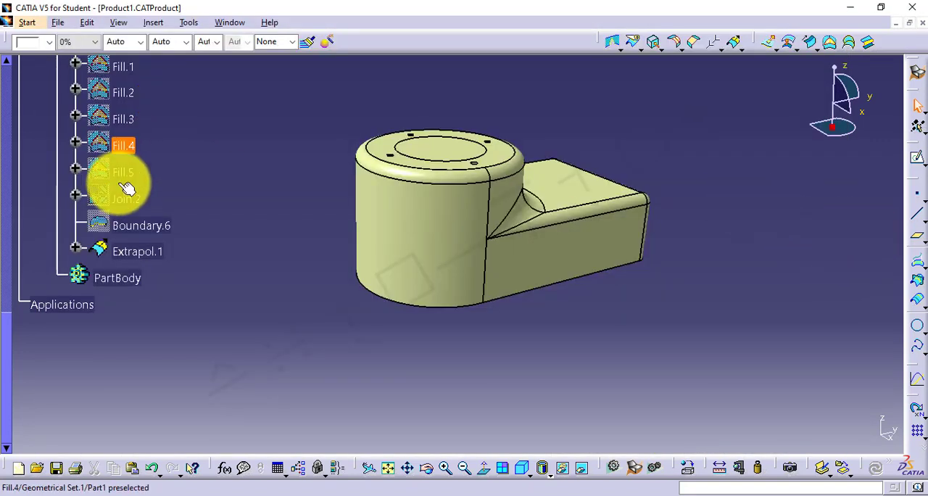
# Show the hidden boundary curve Boundary.6 around the lower part of the body
pyautogui.rightClick(127, 221)
pyautogui.click(167, 259)
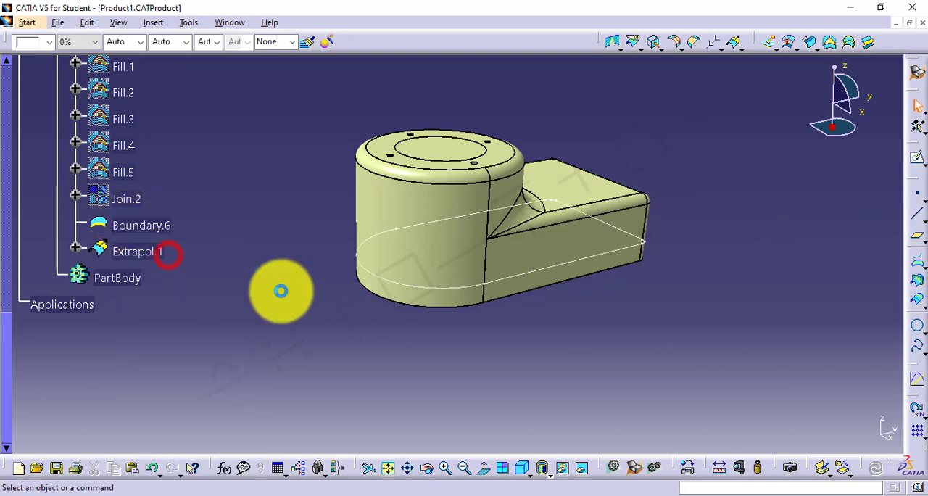
pyautogui.click(272, 292)
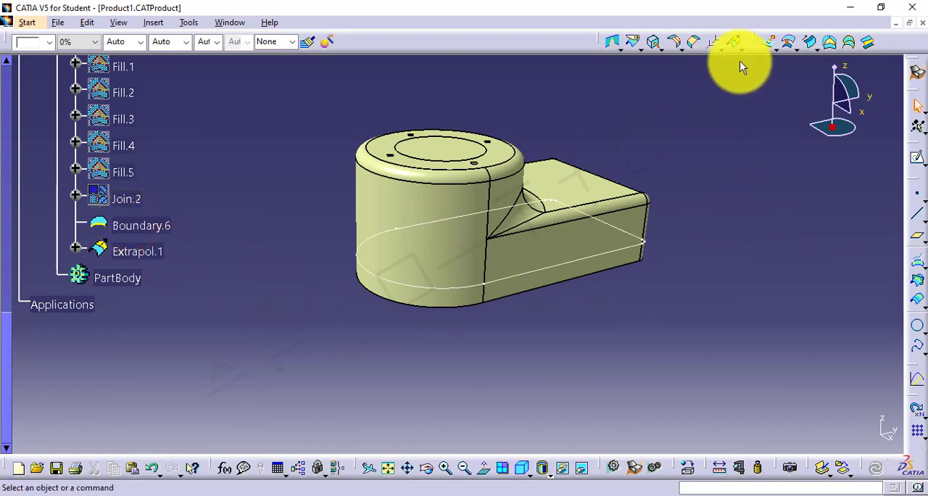
# Create a fill surface inside the closed boundary curve to close off the underside of the body
pyautogui.click(830, 44)
pyautogui.click(594, 253)
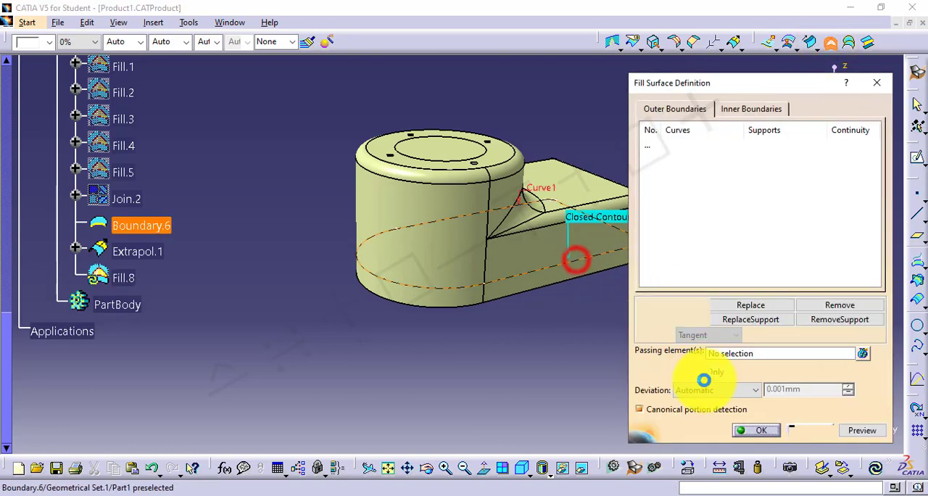
pyautogui.click(752, 430)
pyautogui.click(535, 356)
pyautogui.moveTo(515, 341); pyautogui.dragTo(489, 131, button='middle')
pyautogui.click(149, 247)
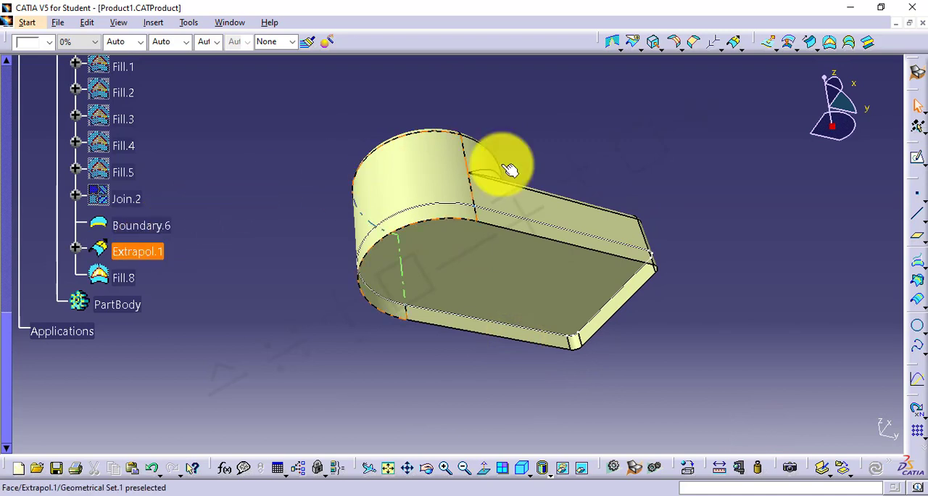
# Switch to the Part Design workbench and thicken the extrapolated surface with a first offset of 5 mm
pyautogui.click(915, 74)
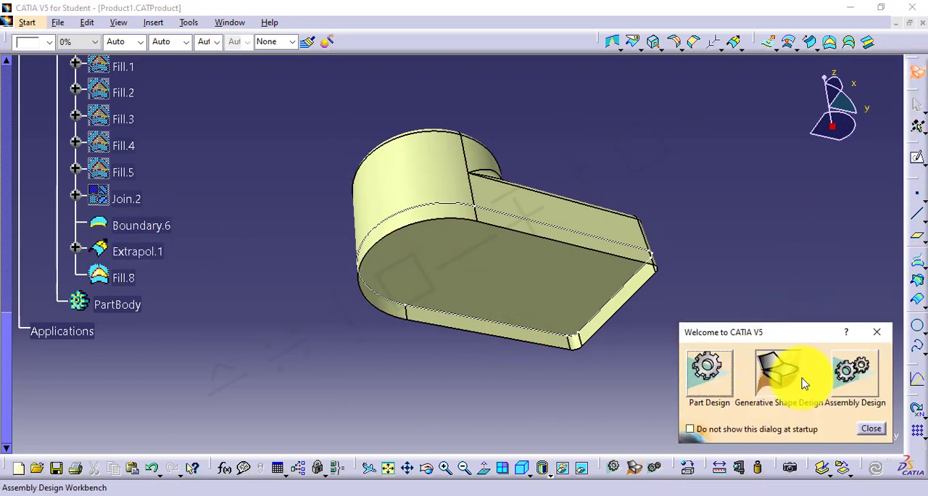
pyautogui.click(711, 370)
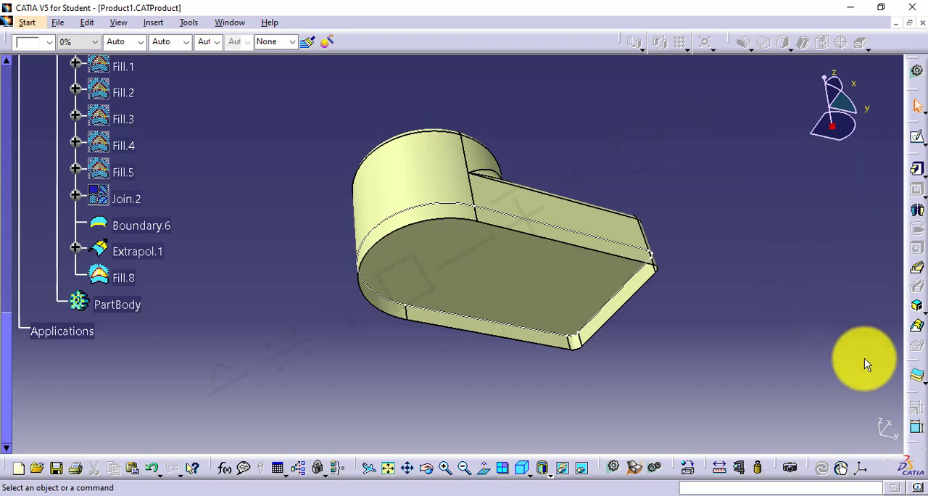
pyautogui.click(916, 382)
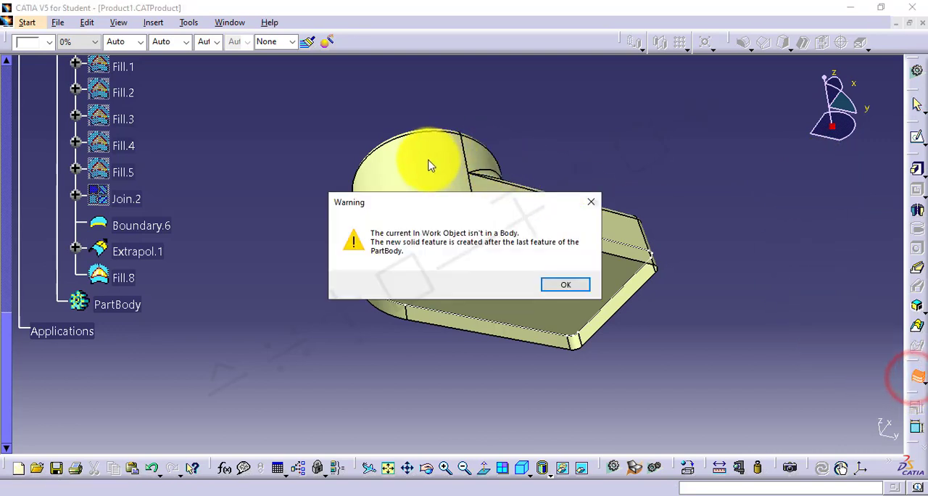
pyautogui.click(549, 283)
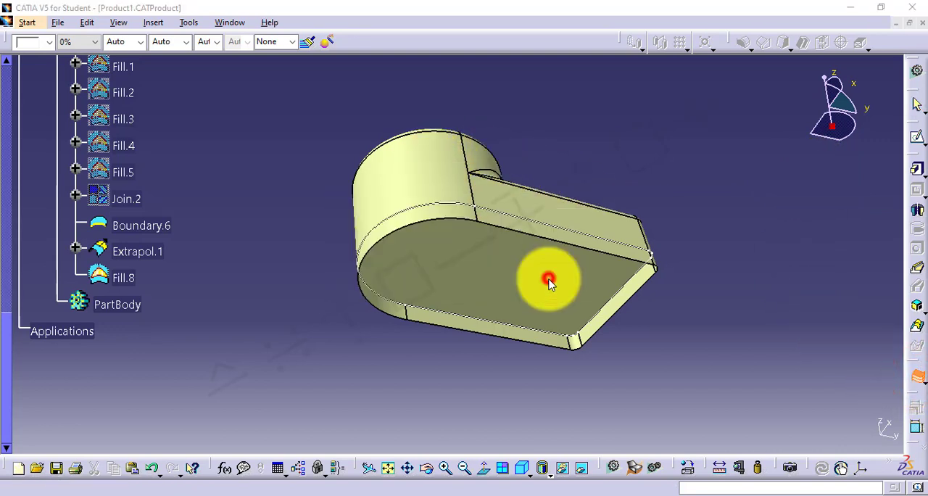
pyautogui.click(422, 162)
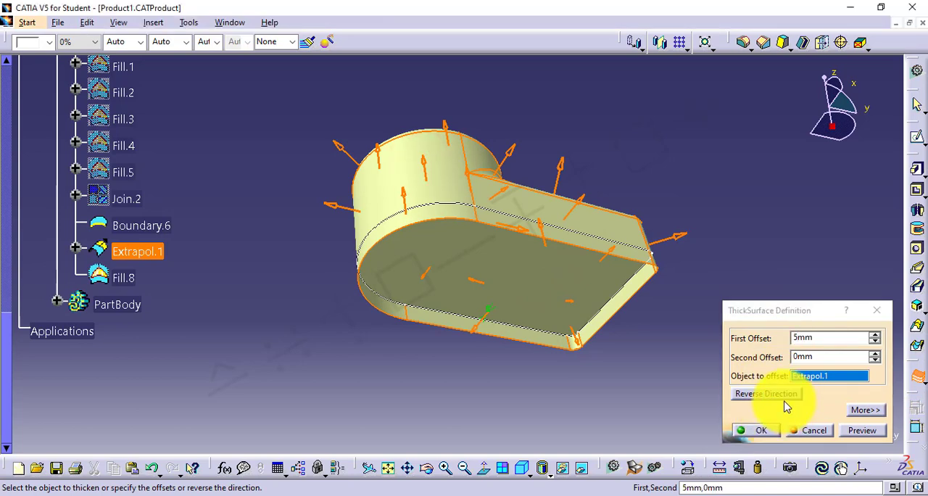
pyautogui.click(754, 430)
pyautogui.click(650, 126)
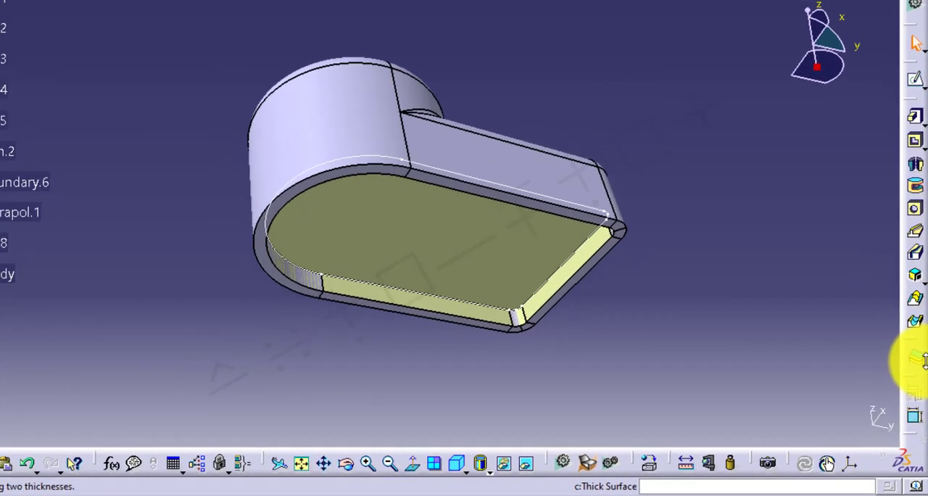
# Sew the fill surface at the underside onto the thickened solid body with Sew Surface
pyautogui.click(920, 388)
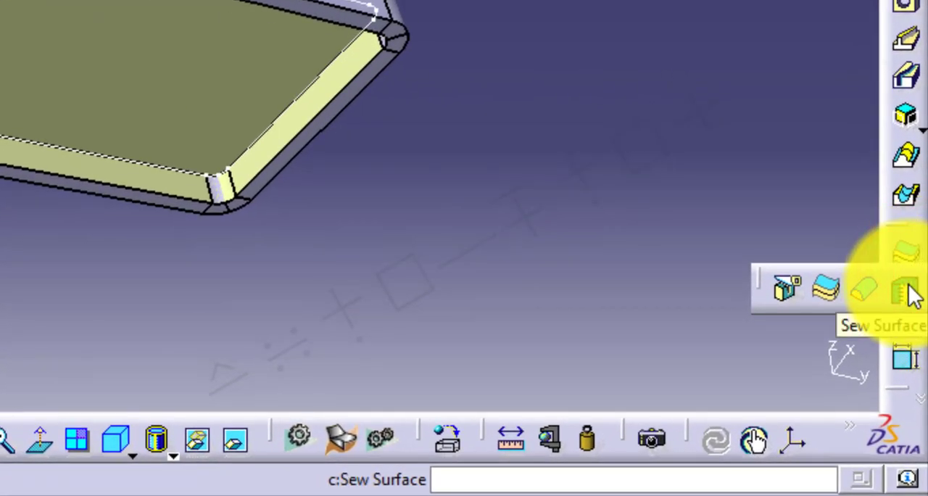
pyautogui.click(906, 291)
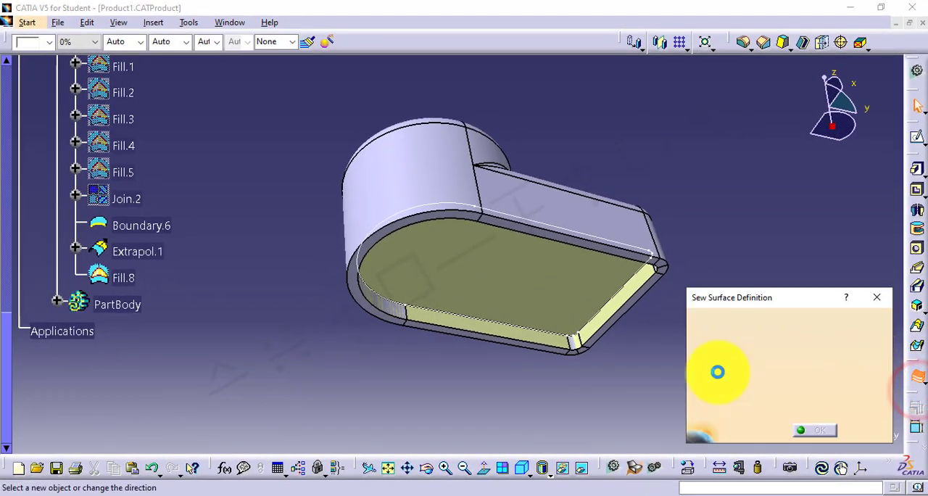
pyautogui.click(485, 278)
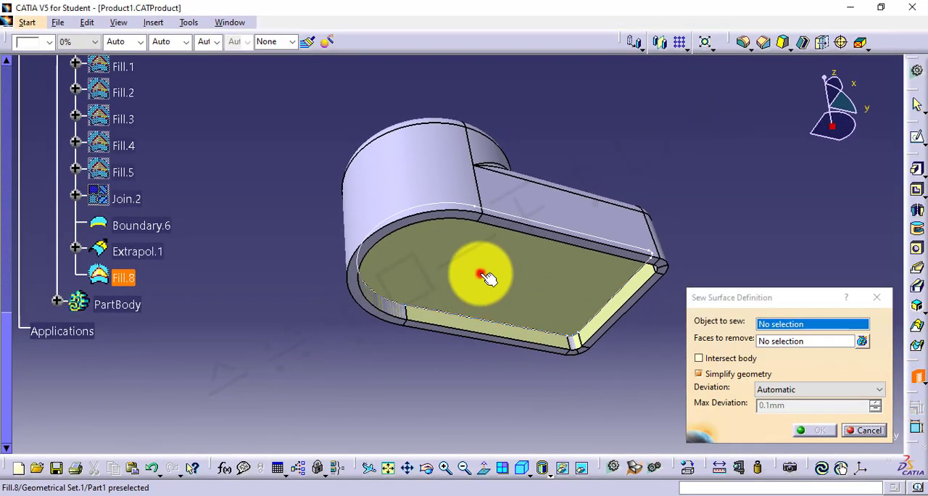
pyautogui.click(808, 431)
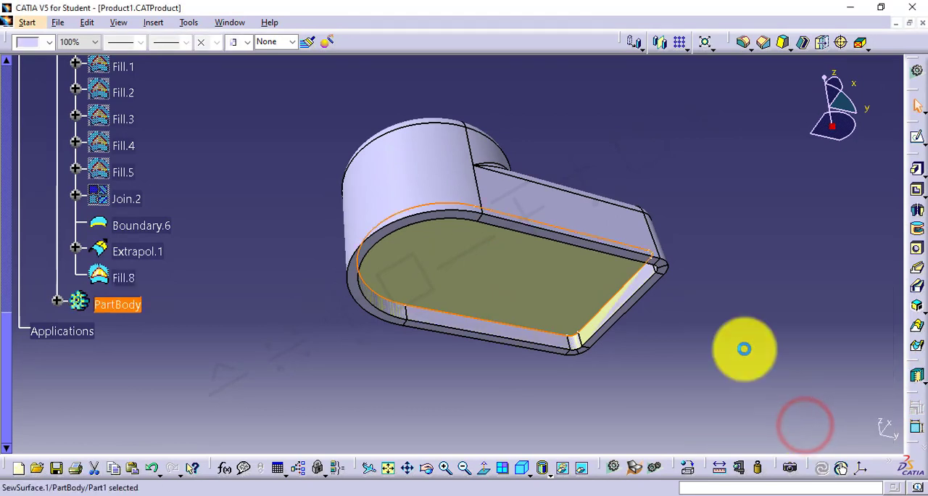
pyautogui.click(742, 346)
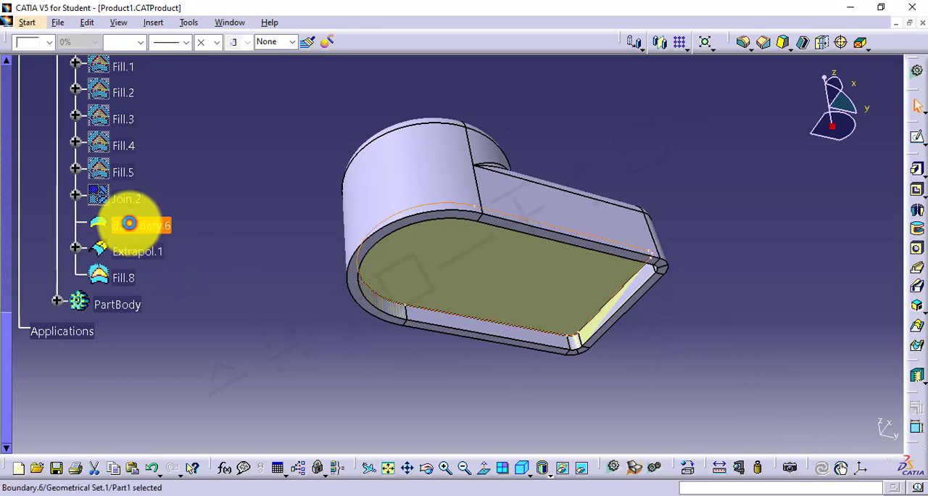
# Hide the boundary curve, the extrapolated surface and the fill surface
pyautogui.keyDown('ctrl'); pyautogui.click(129, 254); pyautogui.keyUp('ctrl')
pyautogui.rightClick(135, 253)
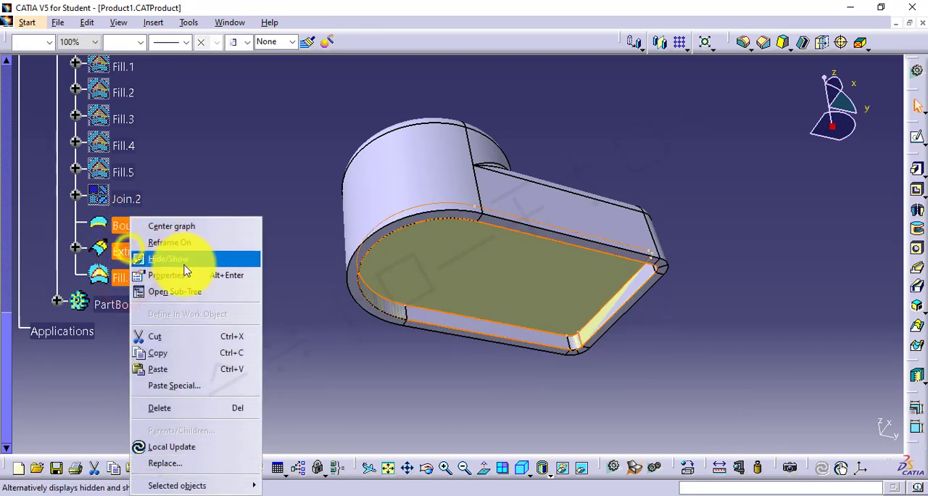
pyautogui.click(190, 263)
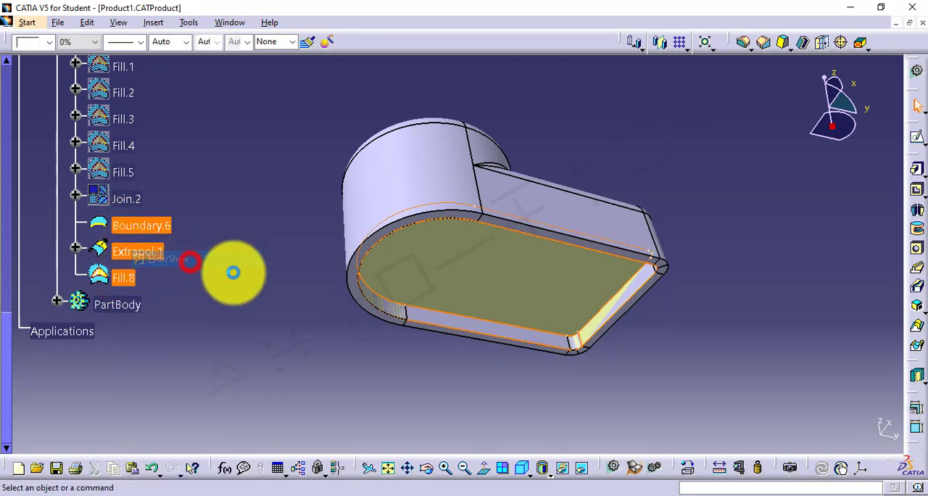
# Delete the sew surface feature from the PartBody and the Fill.8 surface from the geometrical set
pyautogui.click(245, 275)
pyautogui.moveTo(544, 315); pyautogui.dragTo(459, 186, button='middle')
pyautogui.moveTo(436, 331); pyautogui.dragTo(482, 341, button='middle')
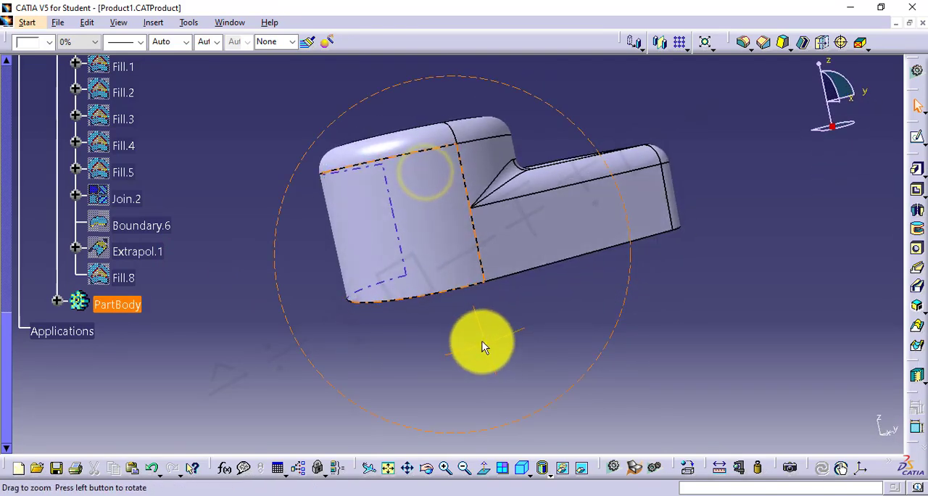
pyautogui.click(57, 300)
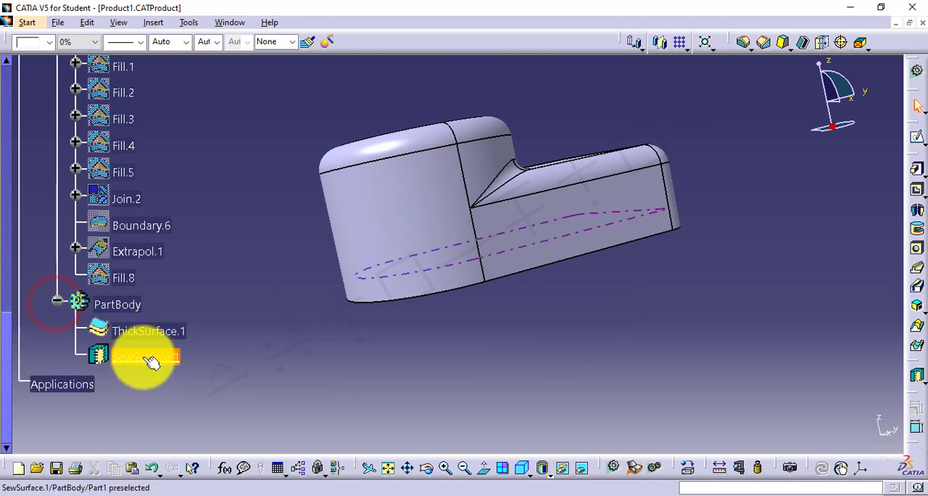
pyautogui.rightClick(150, 362)
pyautogui.click(200, 268)
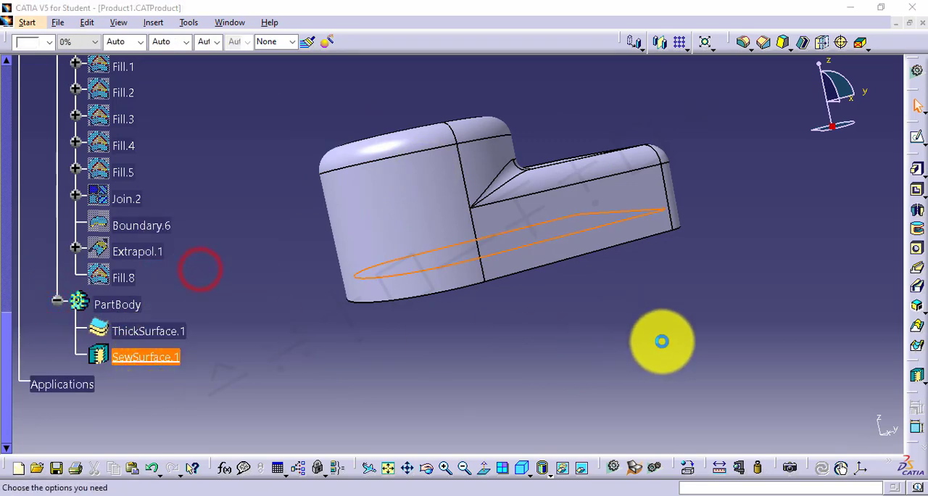
pyautogui.click(803, 432)
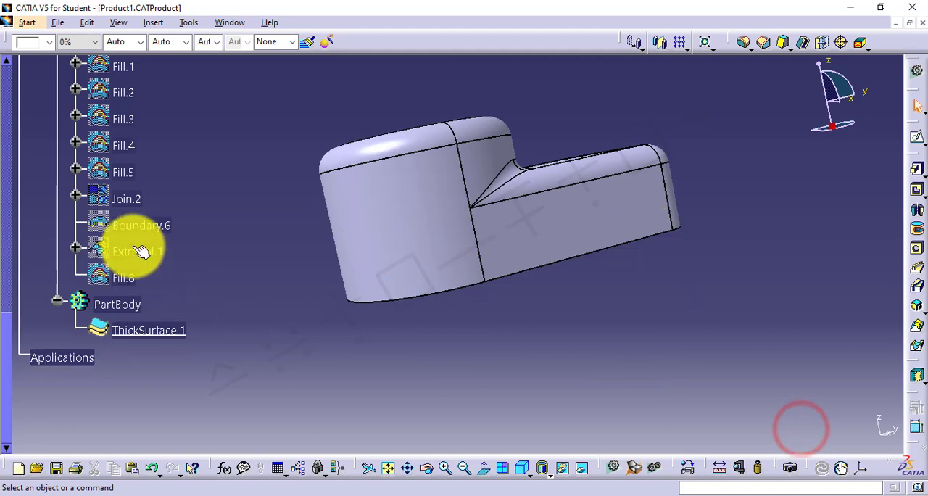
pyautogui.rightClick(126, 282)
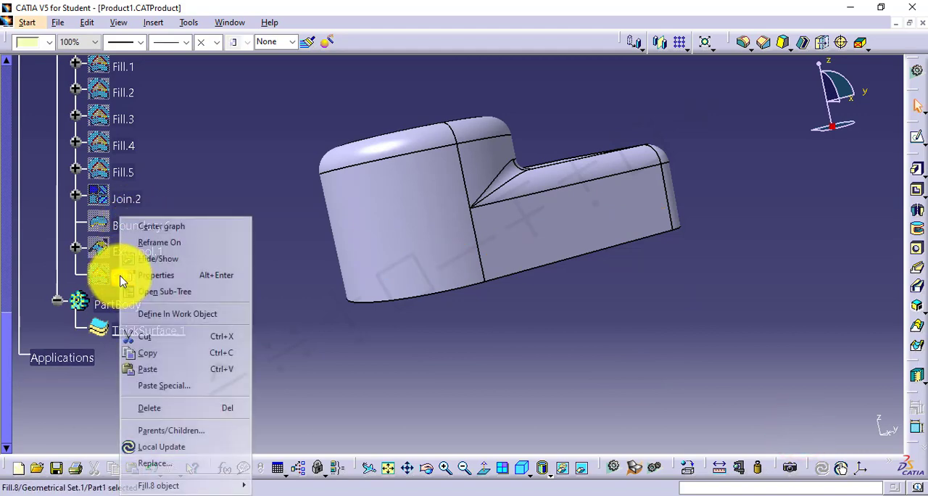
pyautogui.click(161, 404)
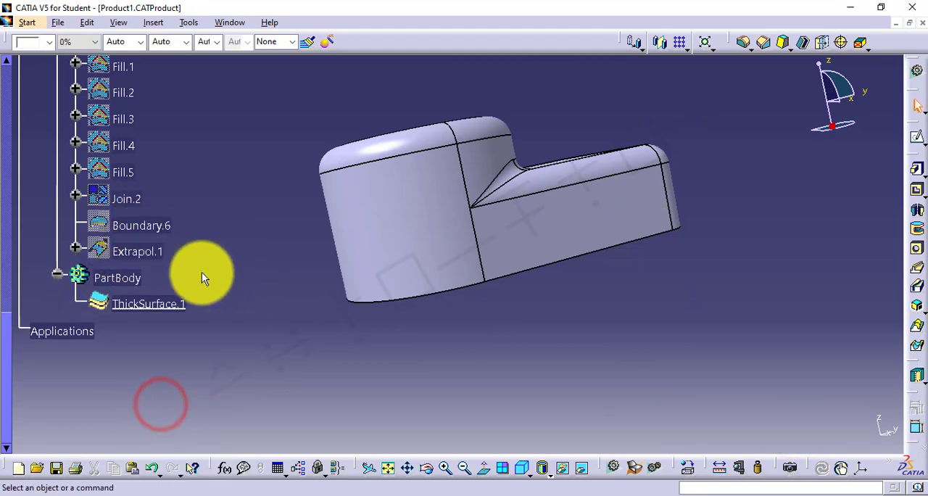
# Show the extrapolated surface and hide the PartBody
pyautogui.rightClick(149, 251)
pyautogui.click(185, 260)
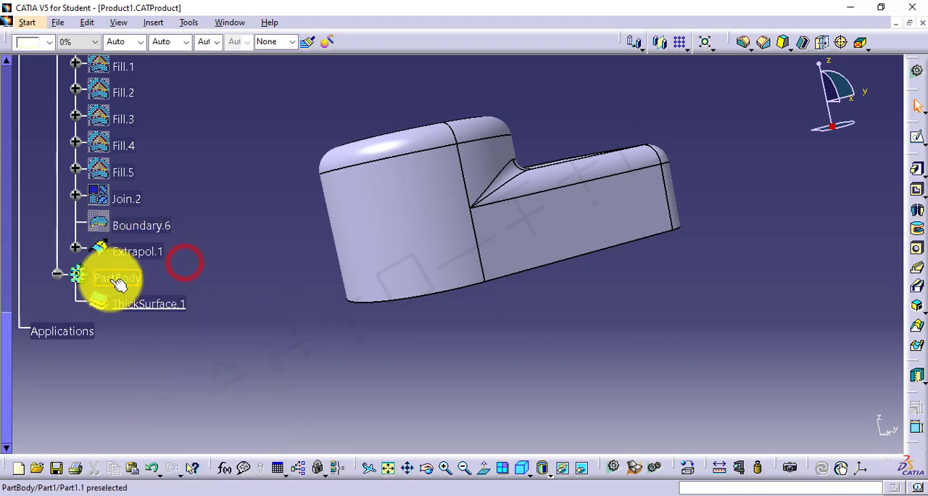
pyautogui.rightClick(116, 277)
pyautogui.click(156, 257)
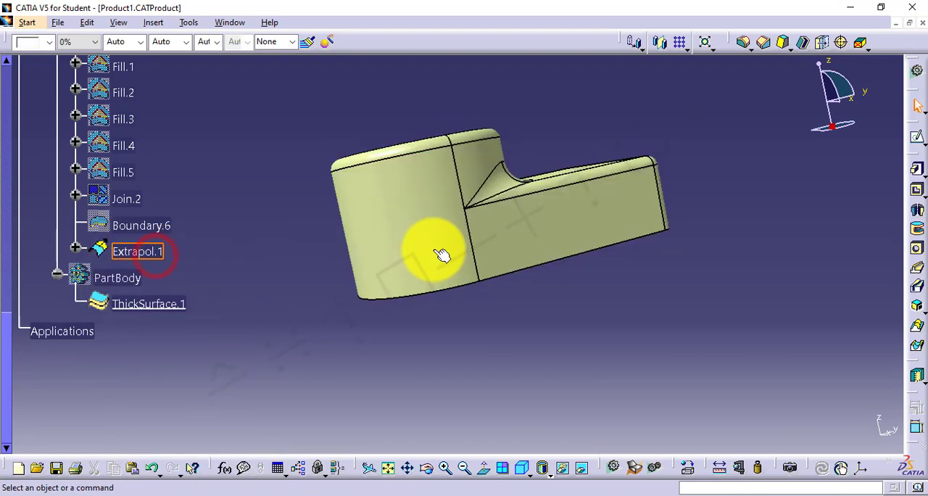
pyautogui.moveTo(465, 250); pyautogui.dragTo(568, 419, button='middle')
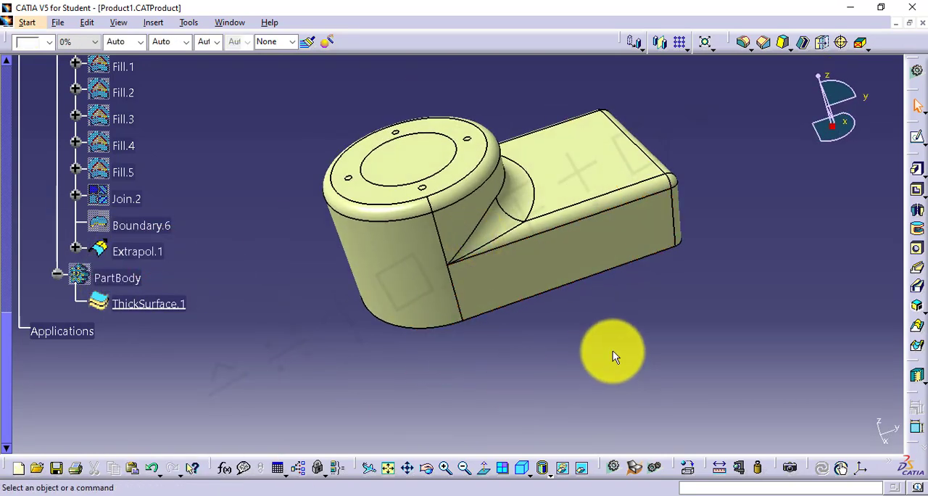
# Switch to the GSD5.txt notes in Notepad and read the Multiple Extract description
pyautogui.moveTo(658, 493)
pyautogui.click(656, 443)
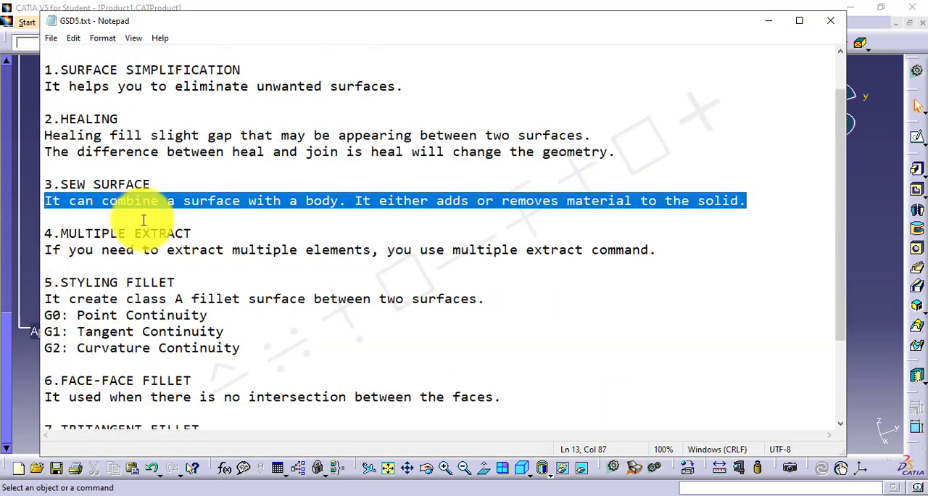
pyautogui.scroll(-2, 143, 220)
pyautogui.moveTo(45, 135); pyautogui.dragTo(192, 135)
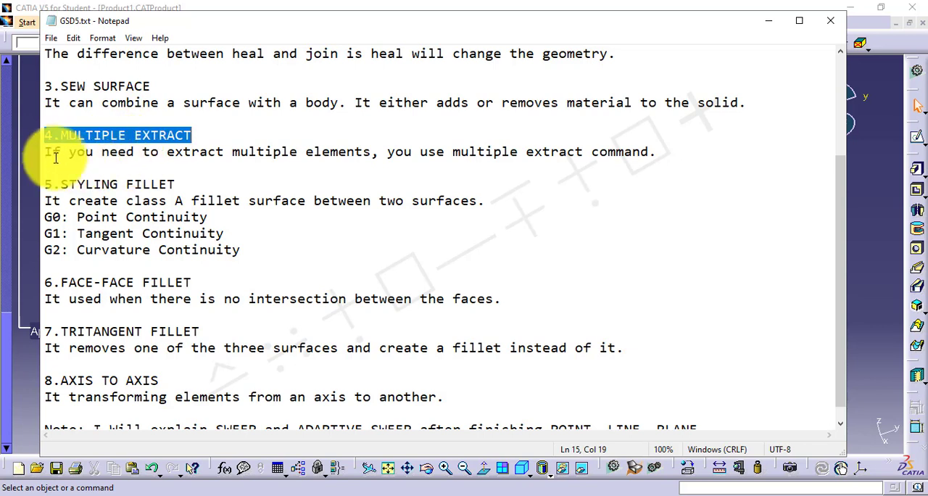
pyautogui.moveTo(45, 153); pyautogui.dragTo(633, 153)
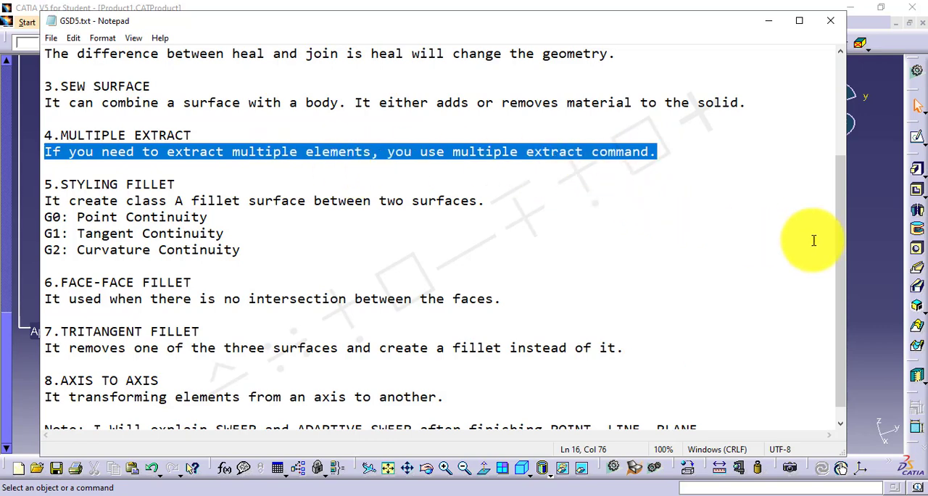
pyautogui.click(861, 235)
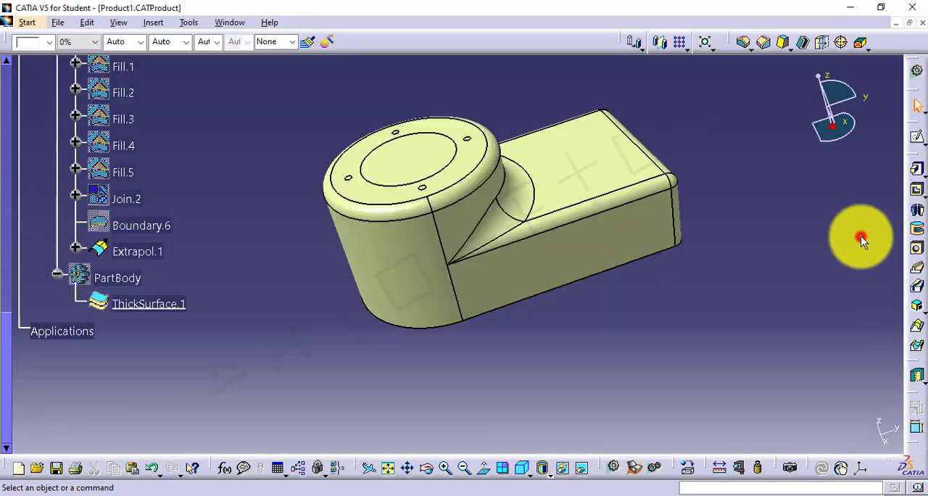
# Switch to the surface design workbench and extract four side faces of the extrapolated surface with Multiple Extract, using no propagation
pyautogui.click(915, 73)
pyautogui.click(777, 372)
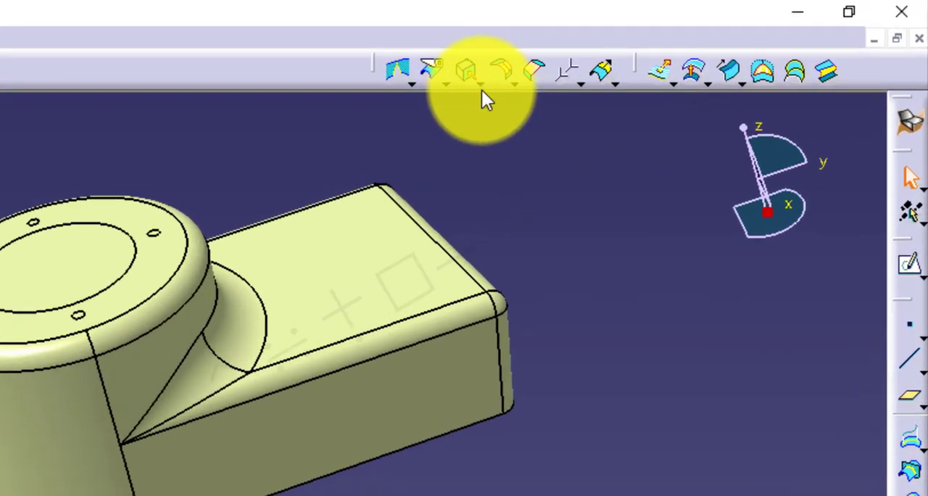
pyautogui.click(665, 47)
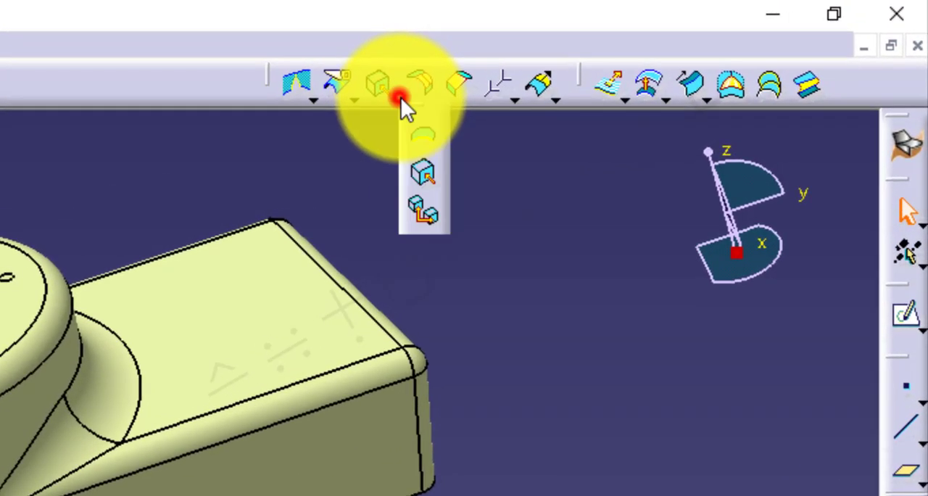
pyautogui.click(422, 211)
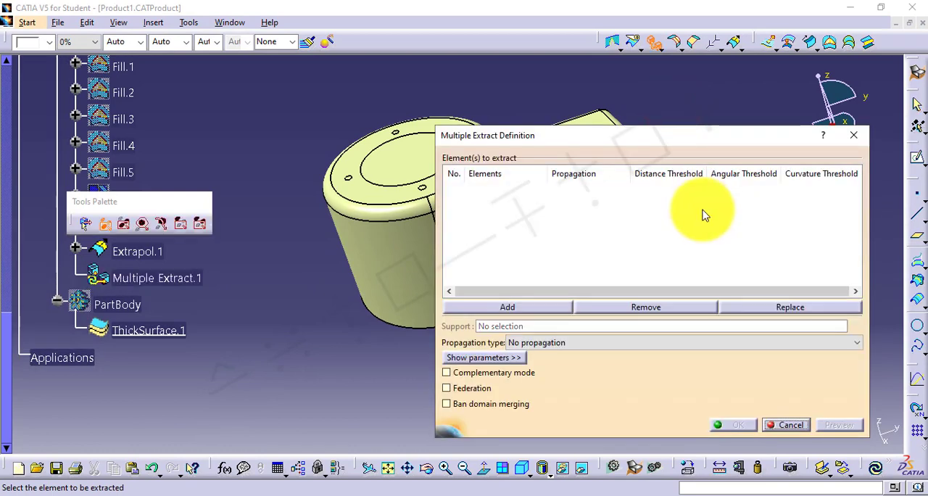
pyautogui.moveTo(373, 273); pyautogui.dragTo(273, 237, button='middle')
pyautogui.click(272, 237)
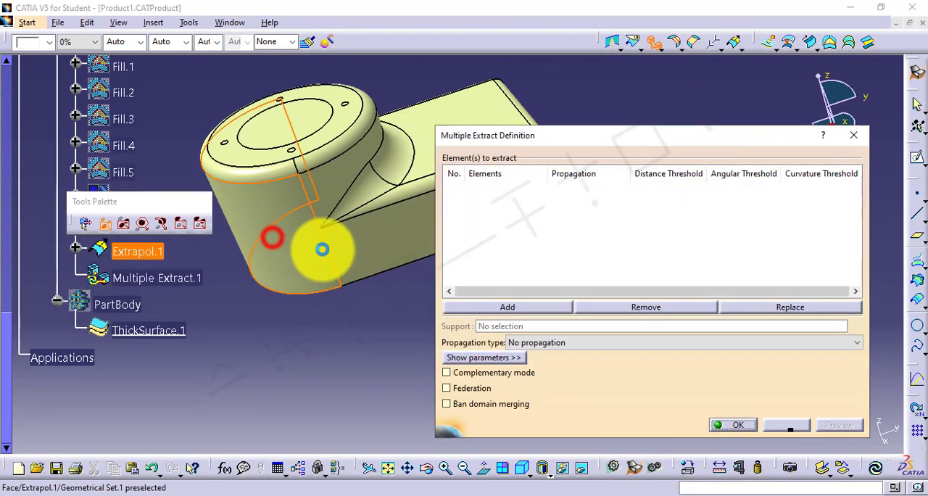
pyautogui.click(348, 242)
pyautogui.click(337, 181)
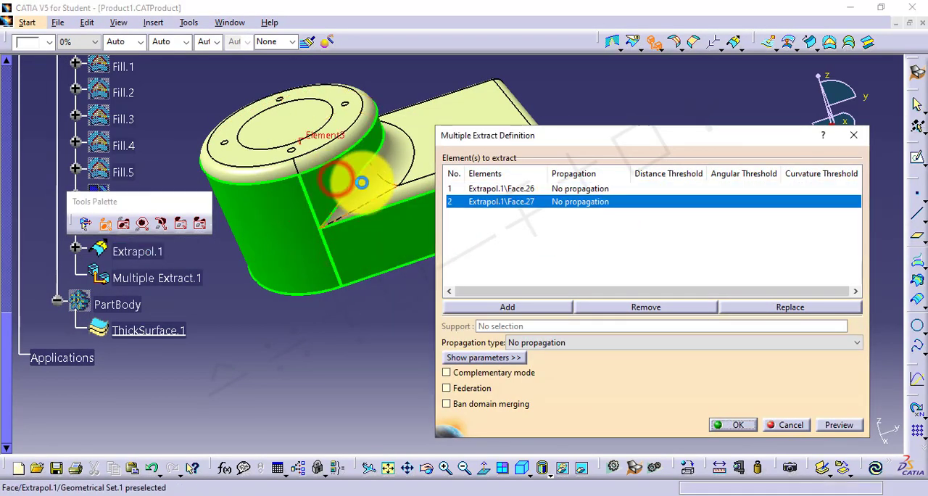
pyautogui.click(370, 181)
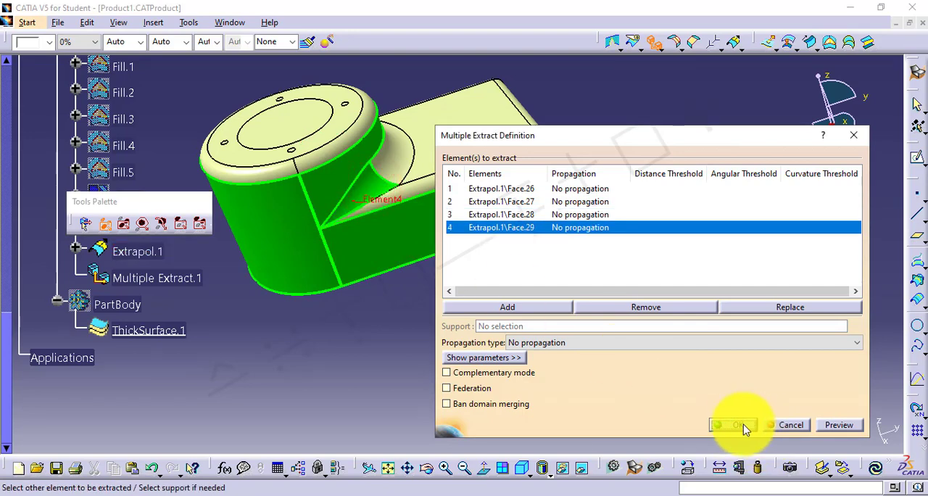
pyautogui.click(738, 425)
pyautogui.click(586, 348)
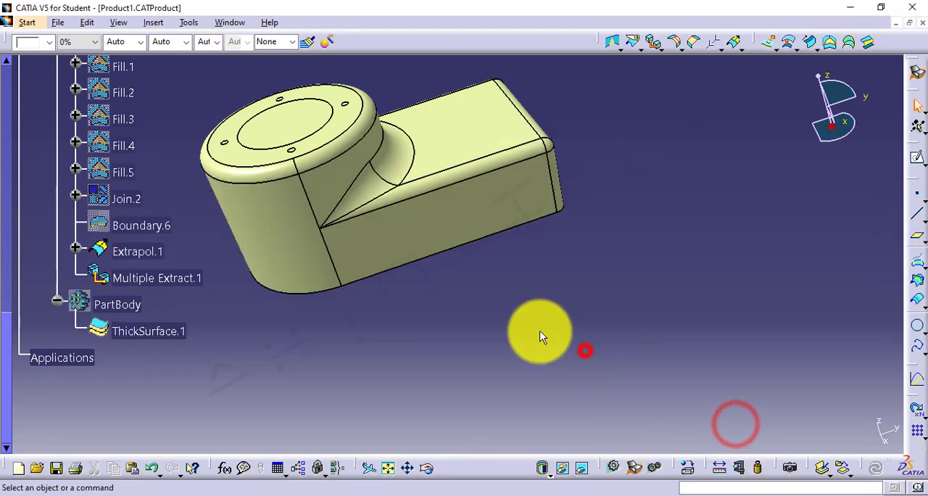
# Hide the extrapolated surface to isolate the extracted faces, and delete the multiple extract
pyautogui.rightClick(147, 256)
pyautogui.click(172, 260)
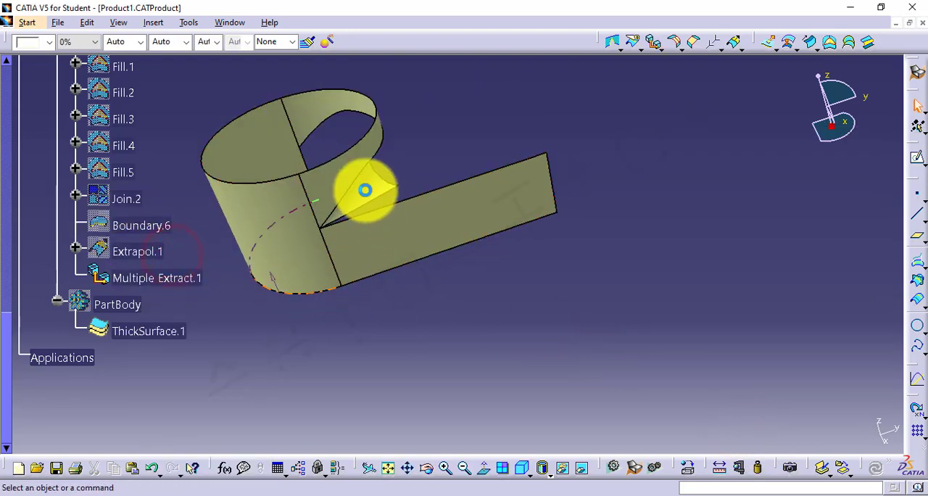
pyautogui.rightClick(145, 278)
pyautogui.click(205, 407)
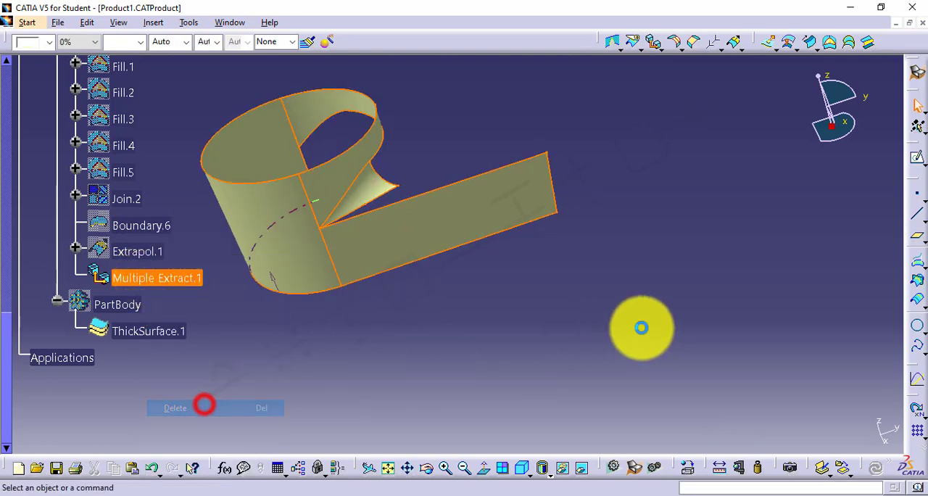
# Show the extrapolated surface again
pyautogui.rightClick(141, 258)
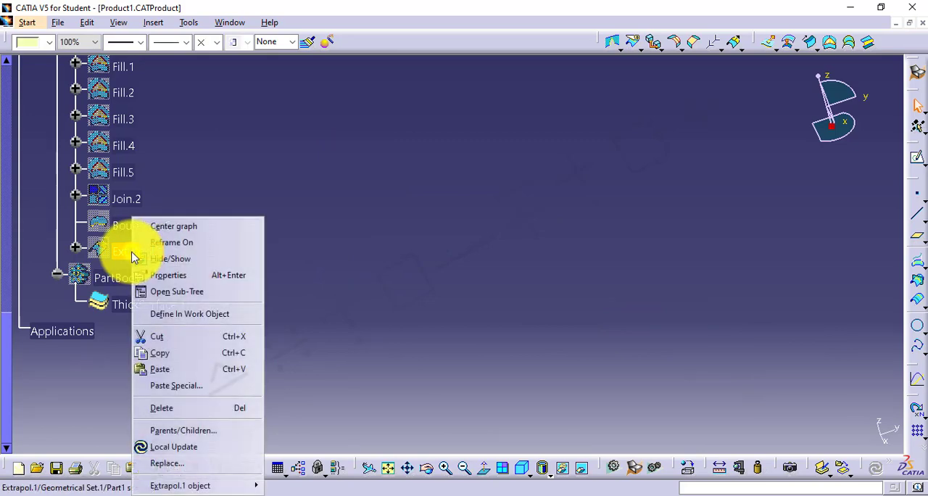
pyautogui.click(181, 256)
pyautogui.click(621, 279)
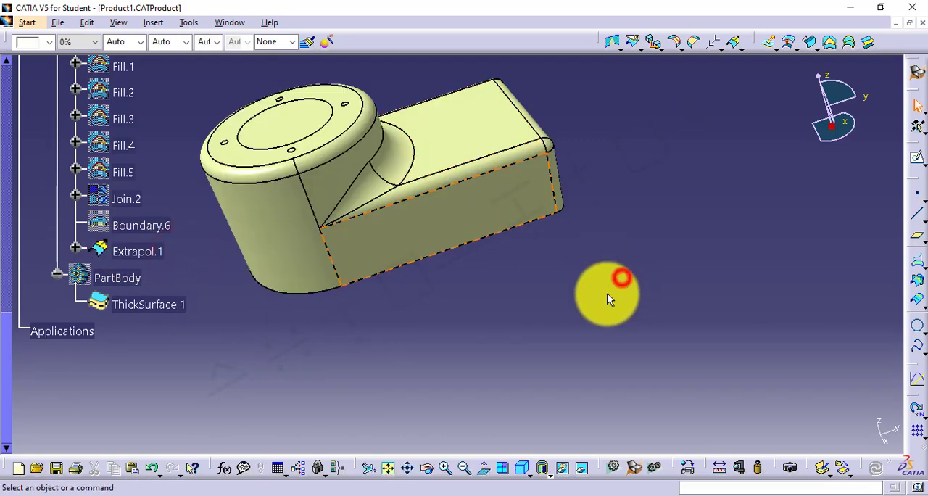
# Switch to the GSD5.txt notes in Notepad and read the Styling Fillet description
pyautogui.click(667, 493)
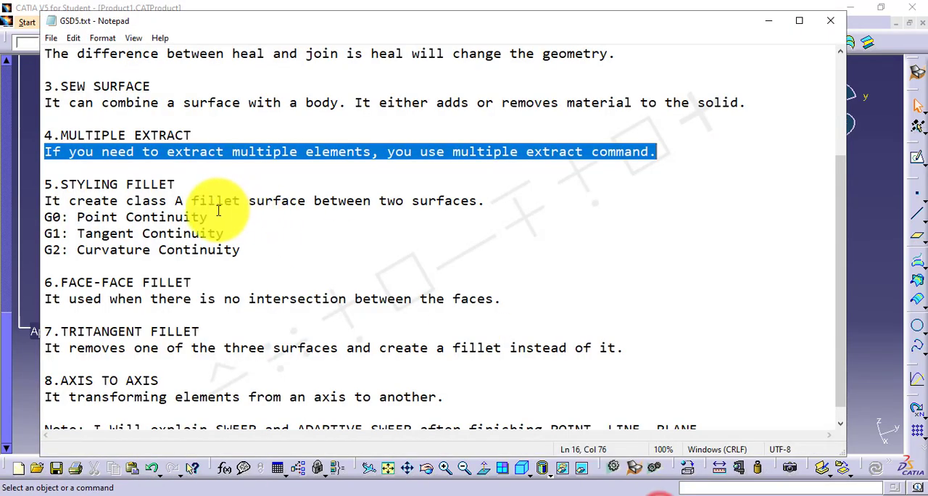
pyautogui.scroll(-1, 216, 214)
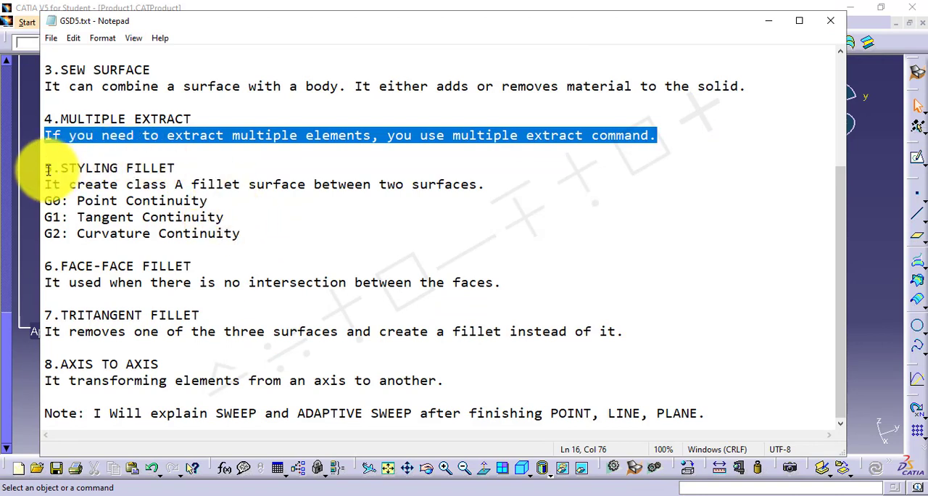
pyautogui.moveTo(45, 169); pyautogui.dragTo(176, 168)
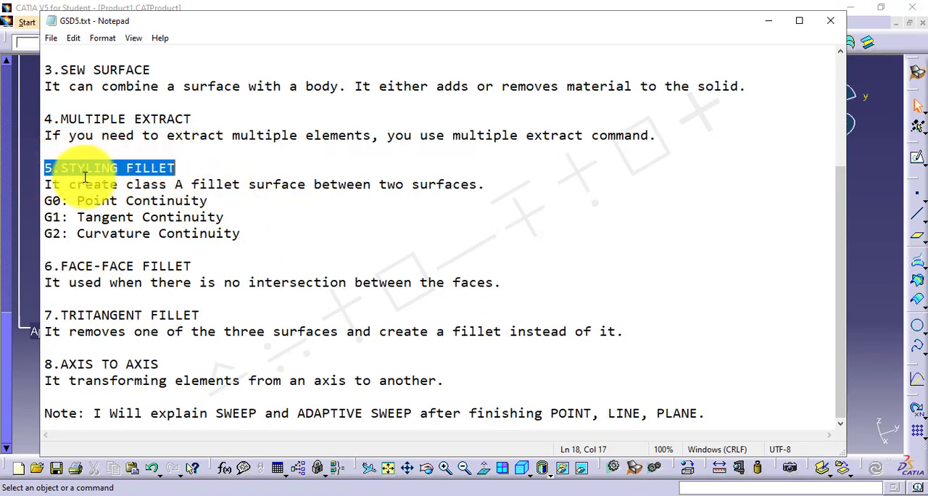
pyautogui.moveTo(46, 184); pyautogui.dragTo(487, 188)
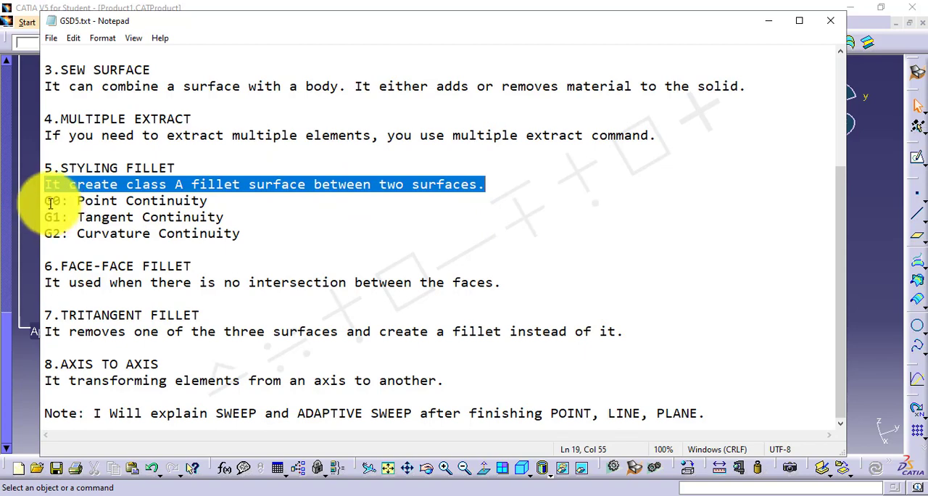
pyautogui.click(860, 255)
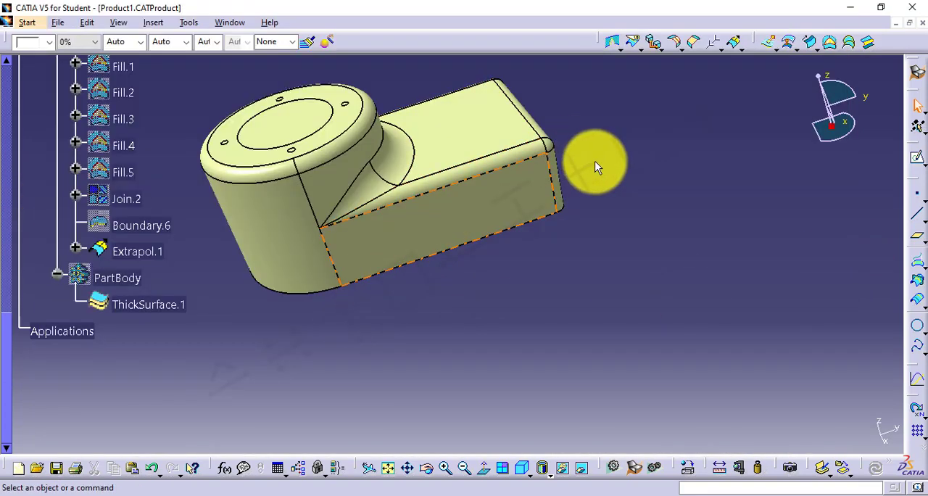
# Extract the long side face of the rectangular section from the extrapolated surface with no propagation
pyautogui.click(663, 50)
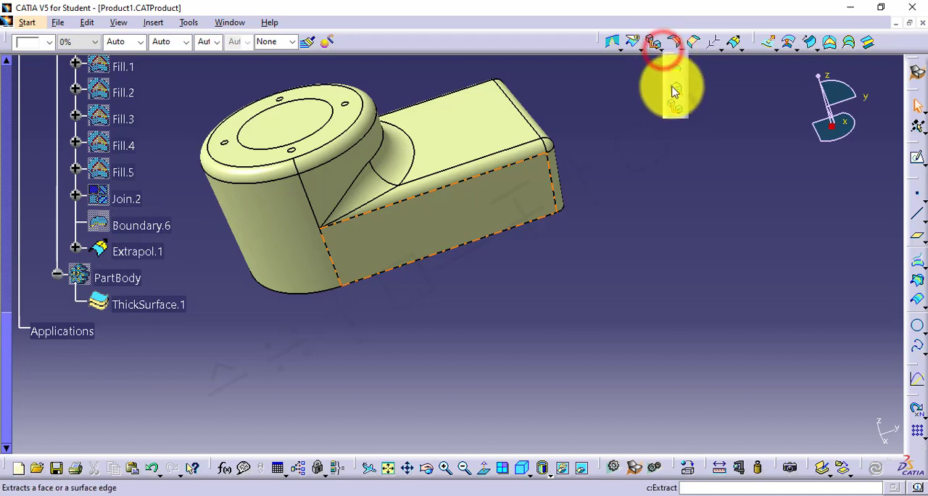
pyautogui.click(674, 87)
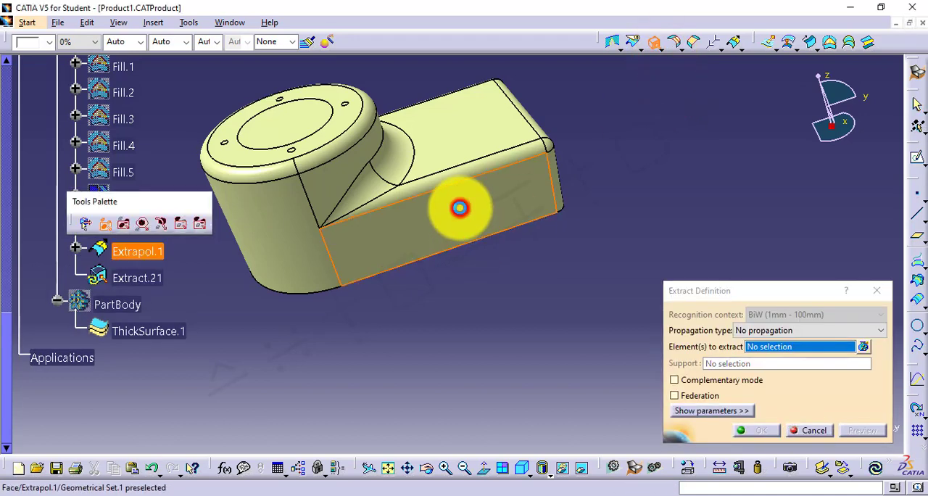
pyautogui.click(460, 208)
pyautogui.click(751, 432)
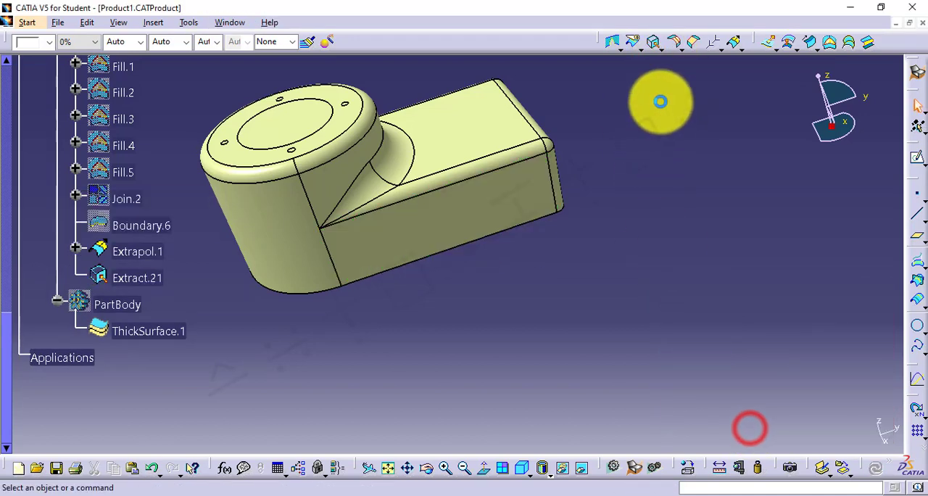
# Extract the flat end face of the rectangular section from the extrapolated surface with no propagation
pyautogui.click(655, 42)
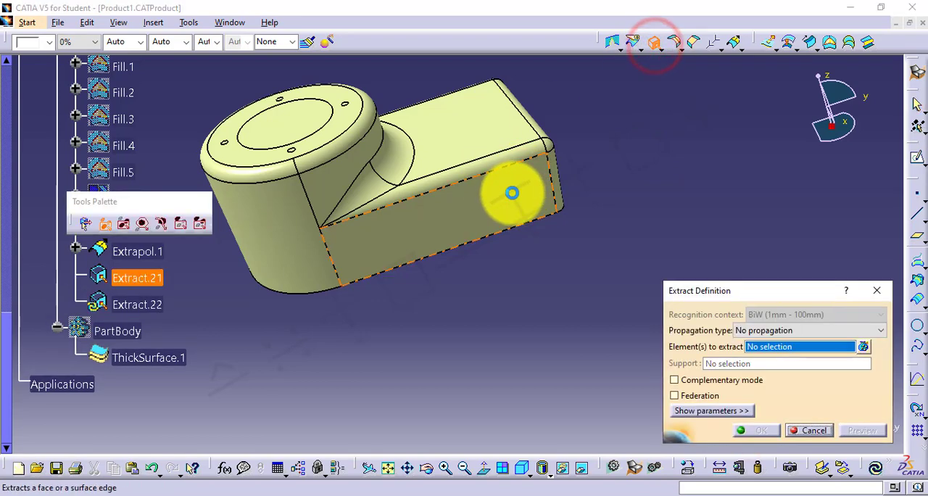
pyautogui.moveTo(512, 191); pyautogui.dragTo(390, 247, button='middle')
pyautogui.click(499, 200)
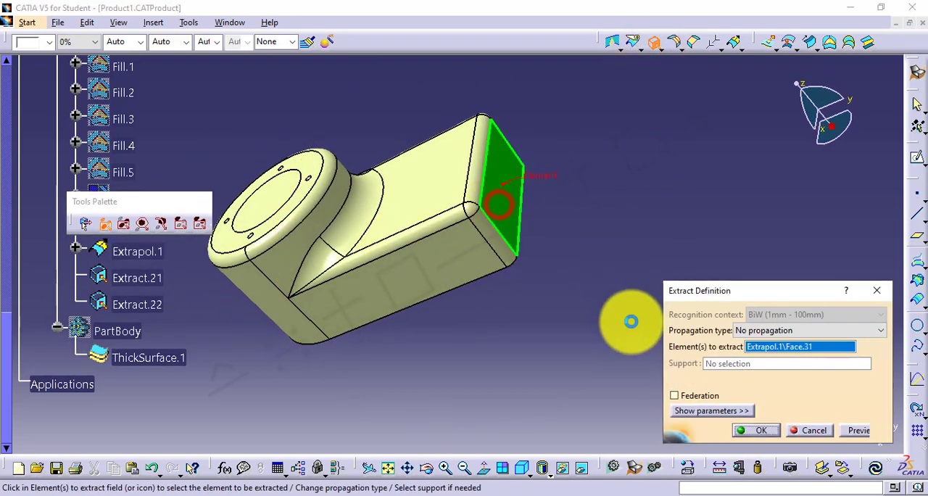
pyautogui.click(751, 432)
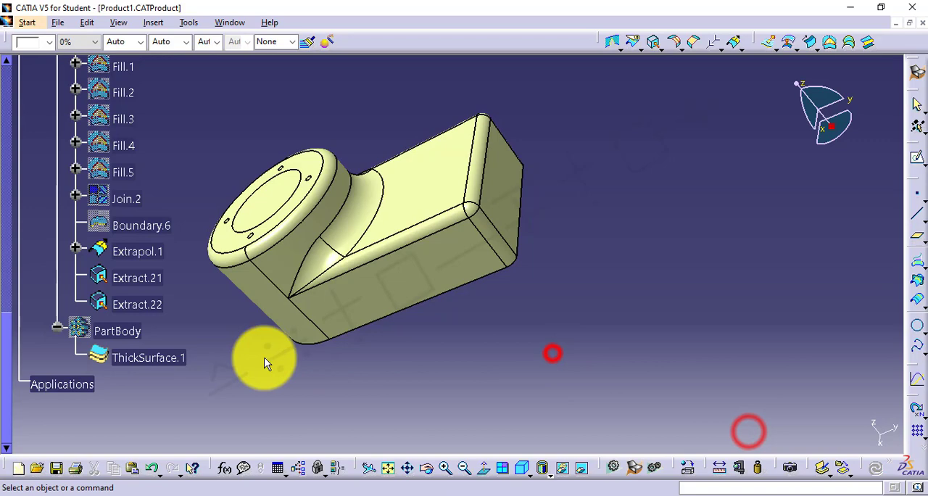
# Hide the extrapolated surface Extrapol.1
pyautogui.click(128, 251)
pyautogui.rightClick(131, 251)
pyautogui.click(161, 259)
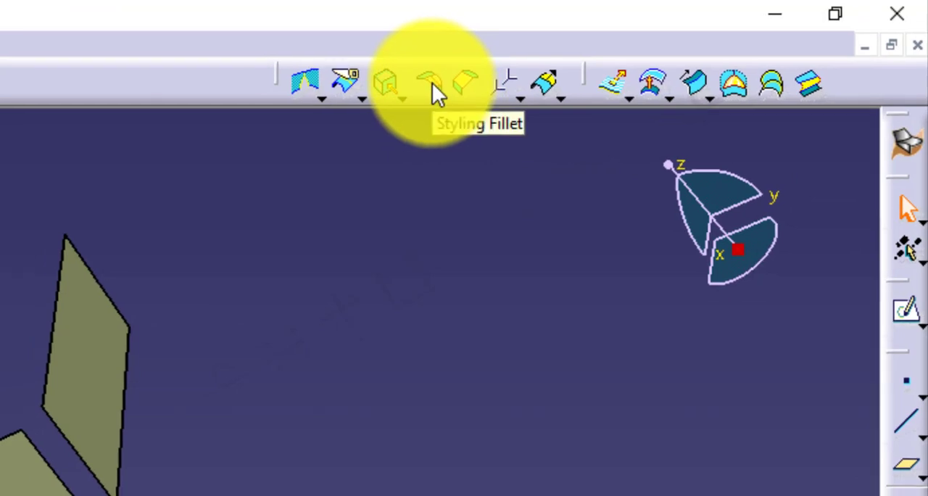
# Set up a Styling Fillet with the end face and its near edge as Support 1 and the long side face and its facing edge as Support 2
pyautogui.click(427, 85)
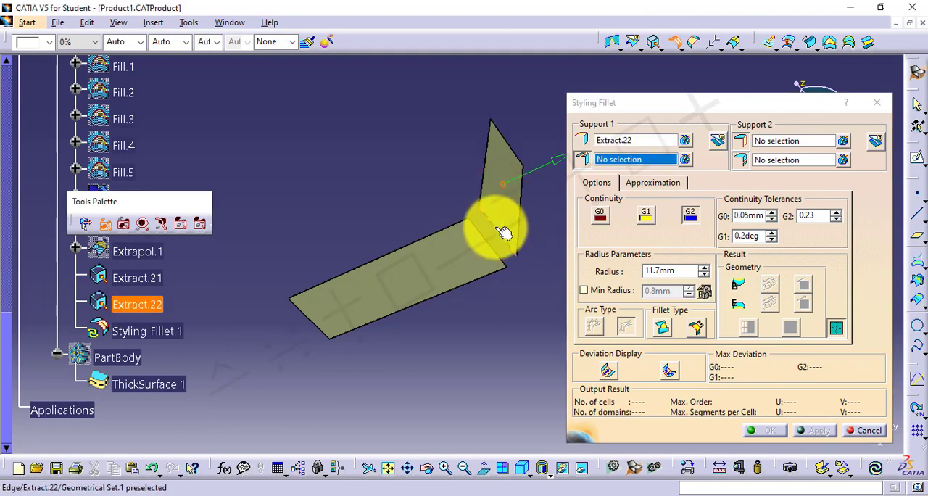
pyautogui.click(432, 262)
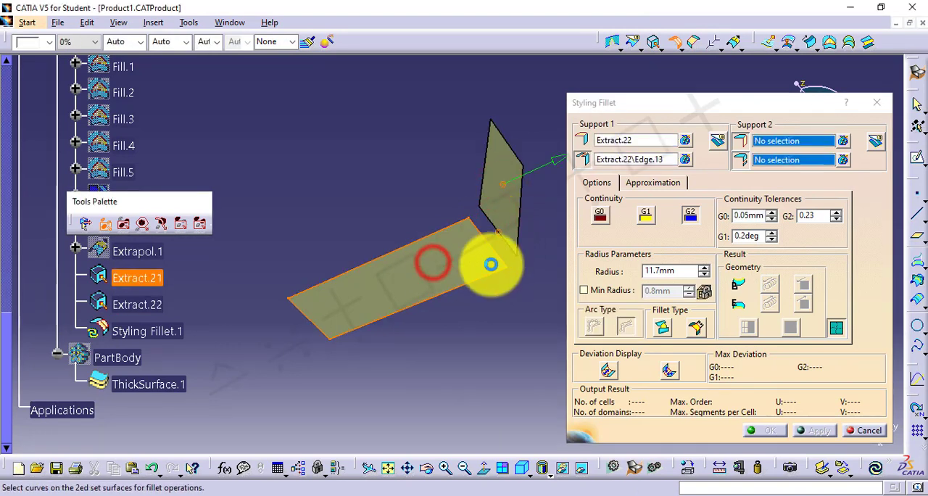
pyautogui.click(488, 242)
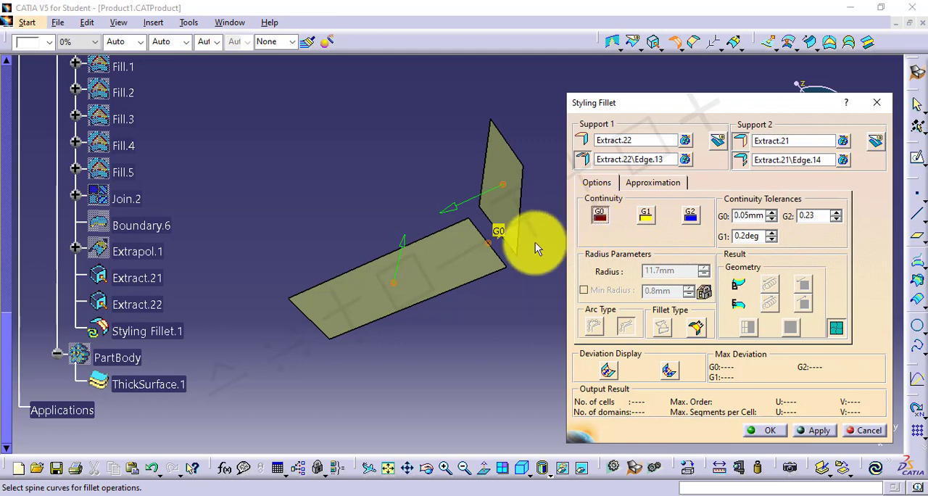
# Read the G0 point continuity entry in the GSD5.txt Notepad notes, and preview the styling fillet in CATIA with G0 continuity
pyautogui.moveTo(659, 481)
pyautogui.click(660, 464)
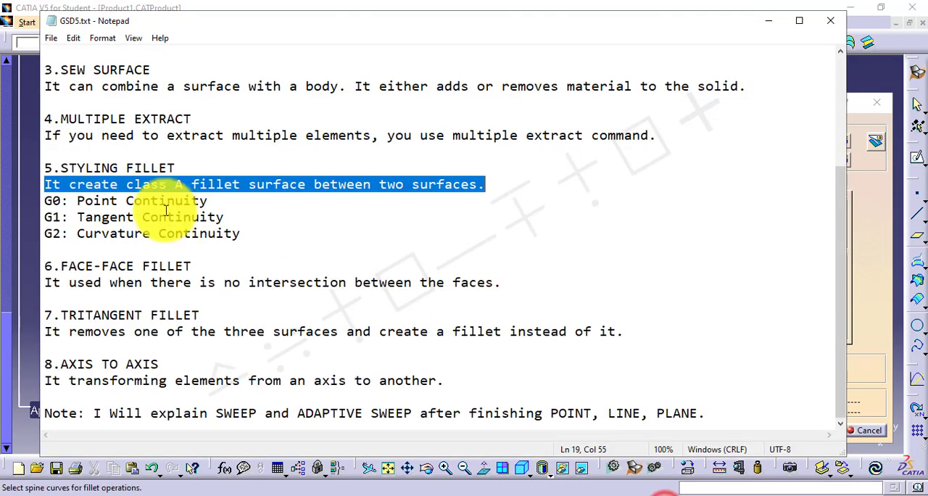
pyautogui.moveTo(45, 201); pyautogui.dragTo(210, 201)
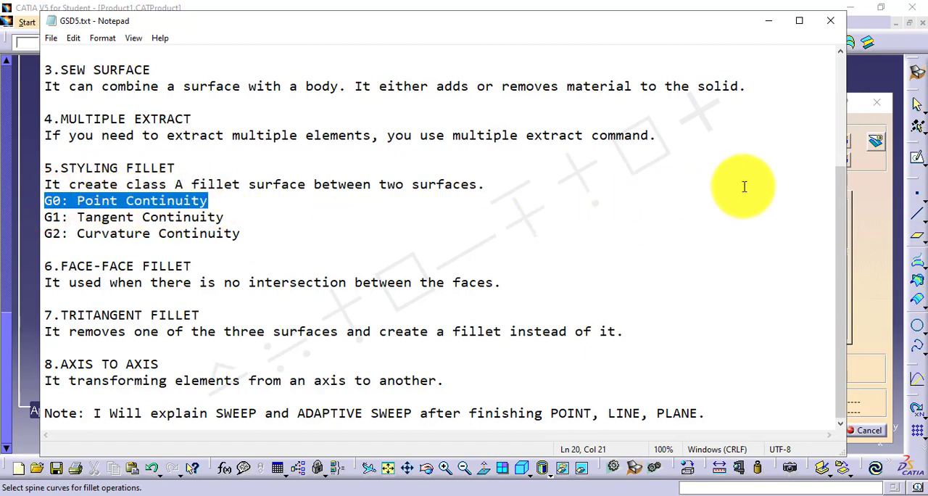
pyautogui.click(860, 90)
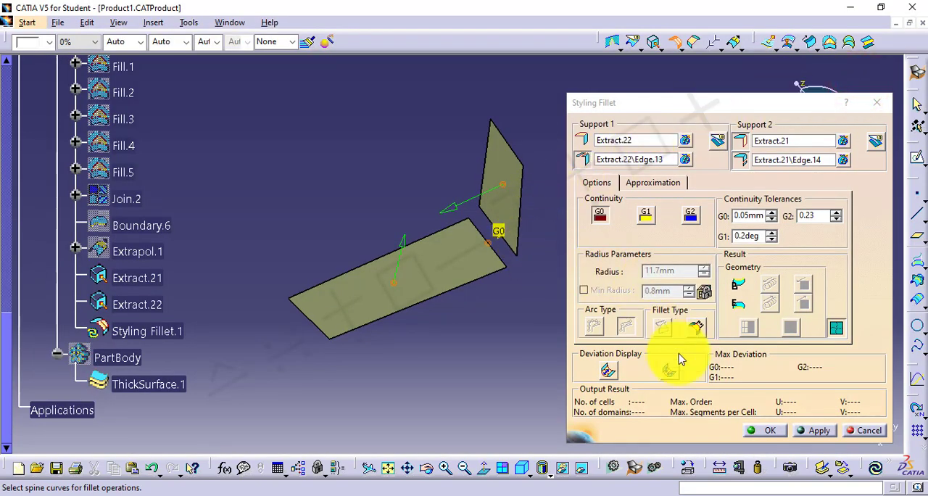
pyautogui.click(816, 430)
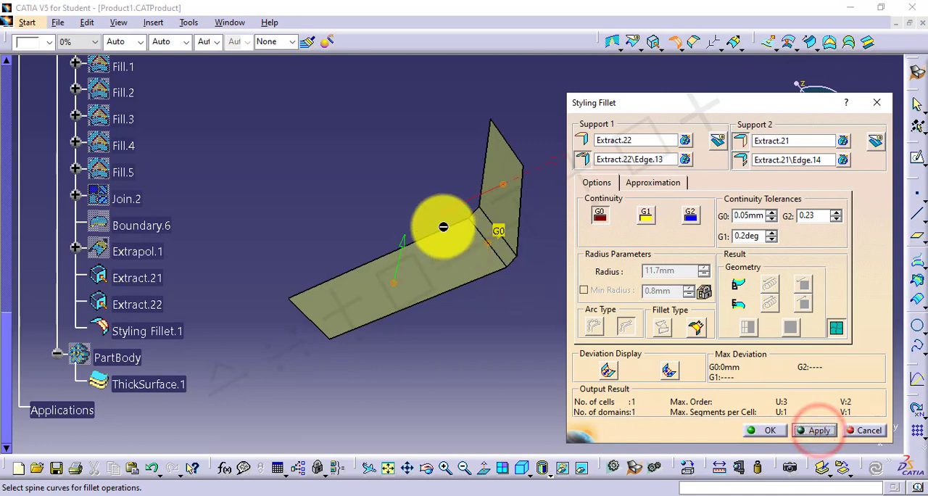
pyautogui.moveTo(435, 217); pyautogui.dragTo(353, 201, button='middle')
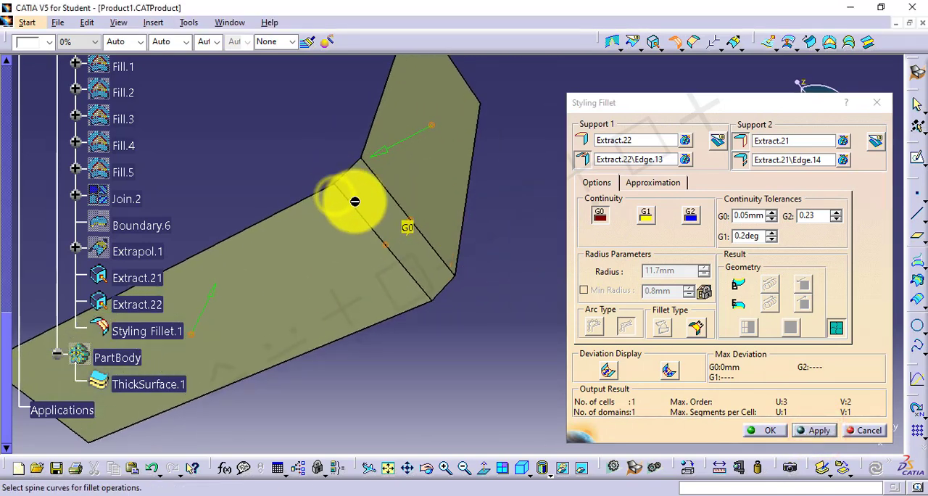
# Switch the styling fillet to G1 continuity, read the tangent continuity entry in the Notepad notes, and preview the fillet in CATIA
pyautogui.click(648, 217)
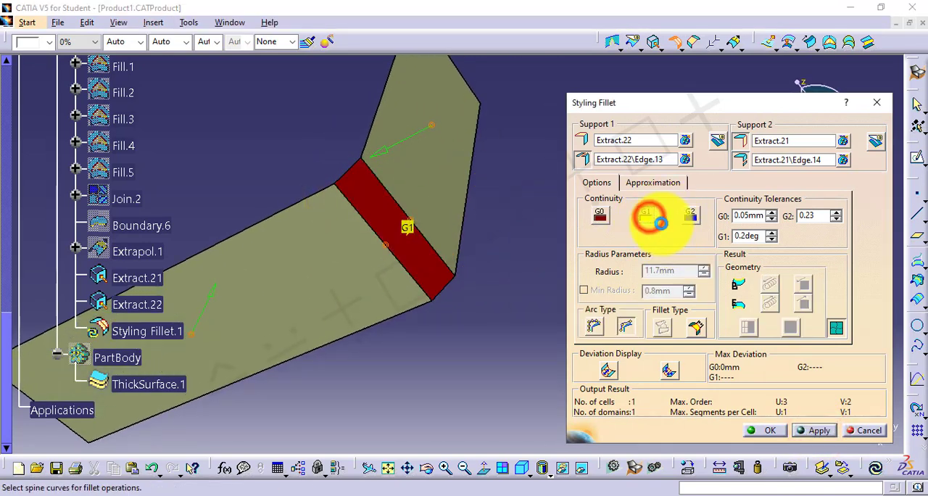
pyautogui.click(642, 479)
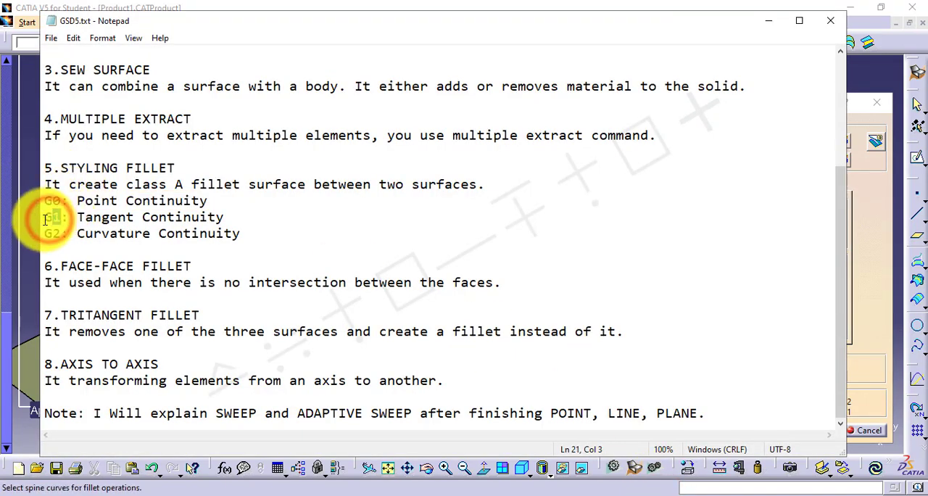
pyautogui.moveTo(45, 218); pyautogui.dragTo(228, 216)
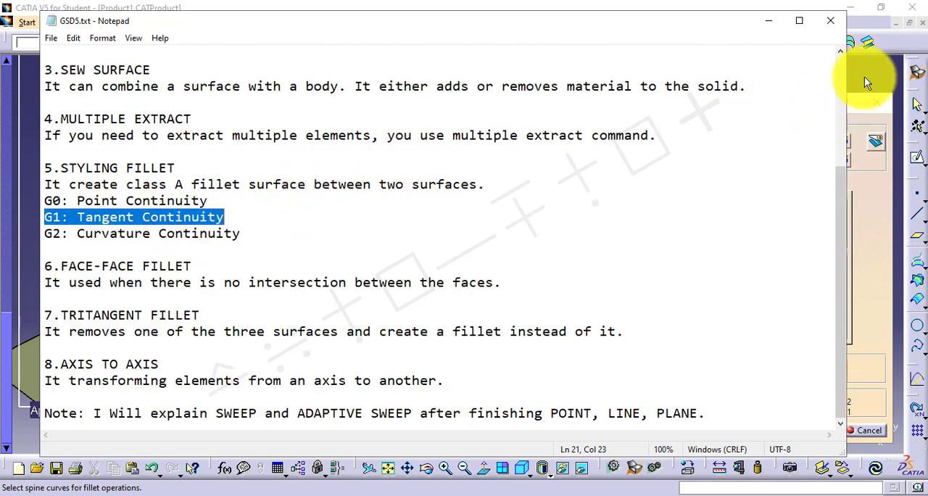
pyautogui.click(865, 77)
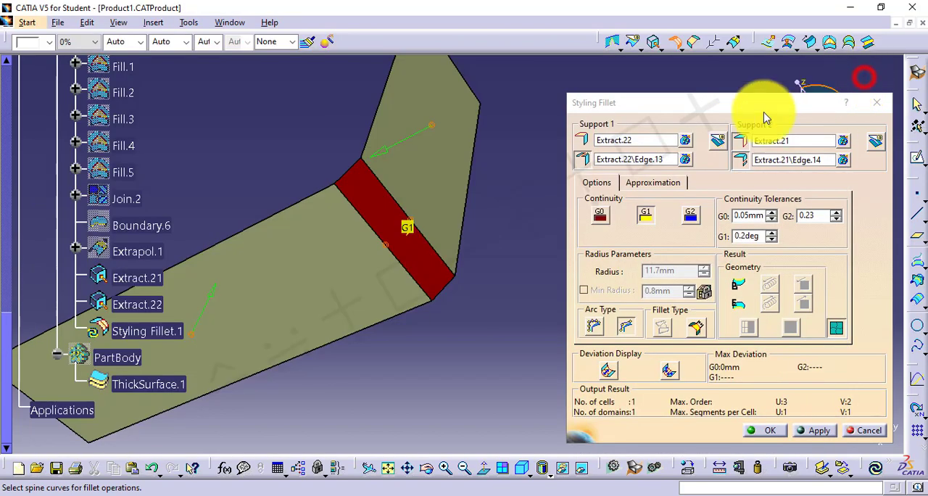
pyautogui.click(820, 431)
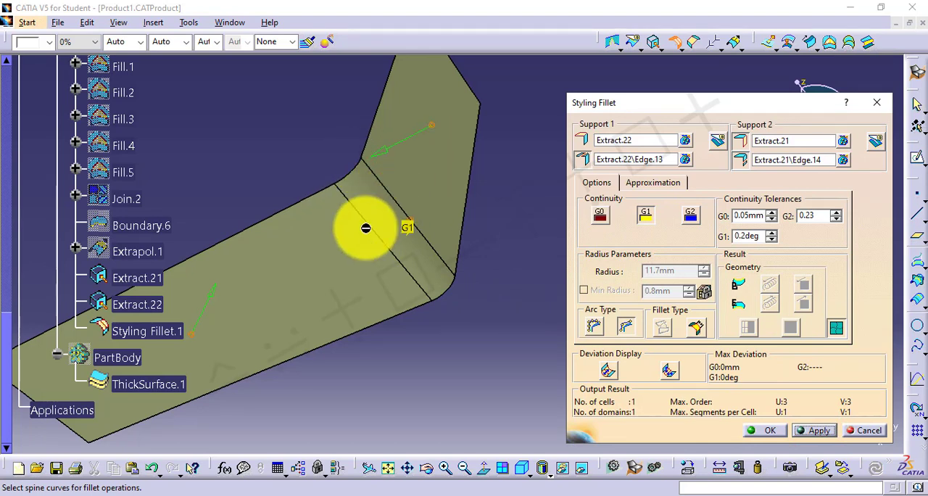
# Set the styling fillet to G2 continuity, consult the curvature continuity entry in the Notepad notes, and create the fillet in CATIA
pyautogui.click(693, 216)
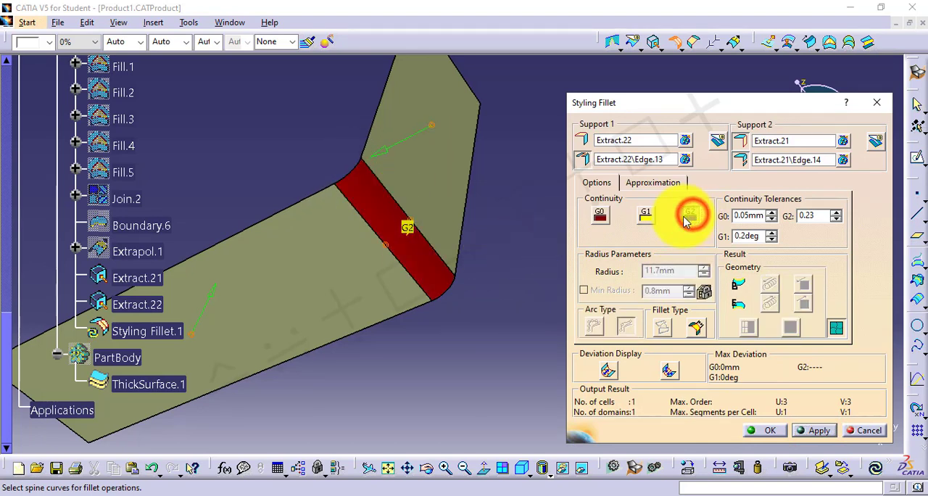
pyautogui.click(667, 494)
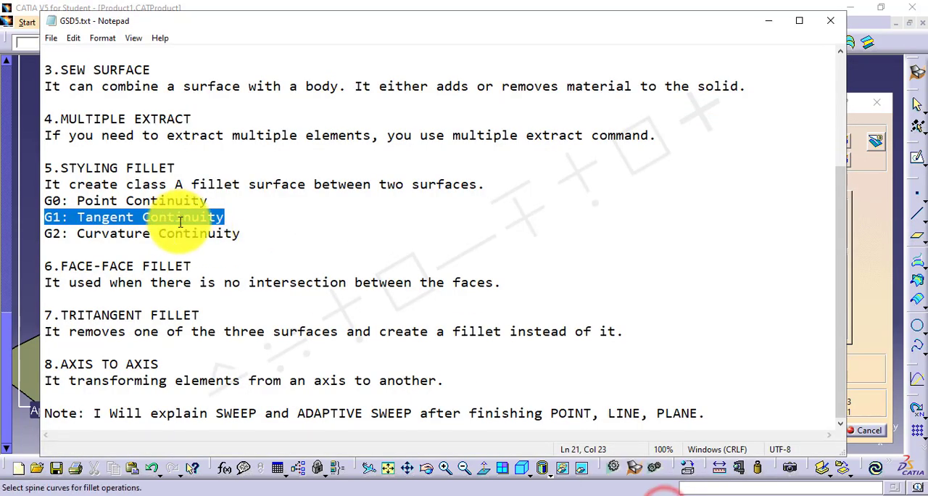
pyautogui.moveTo(49, 234); pyautogui.dragTo(246, 234)
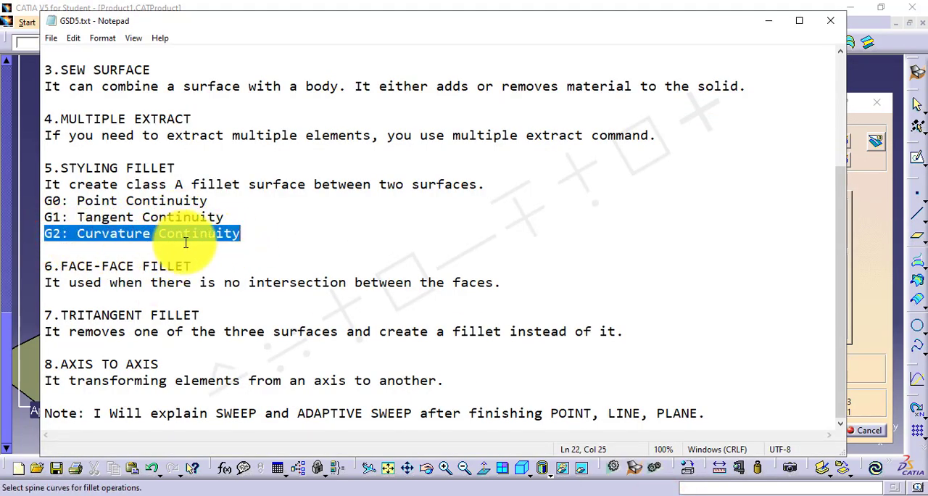
pyautogui.click(858, 84)
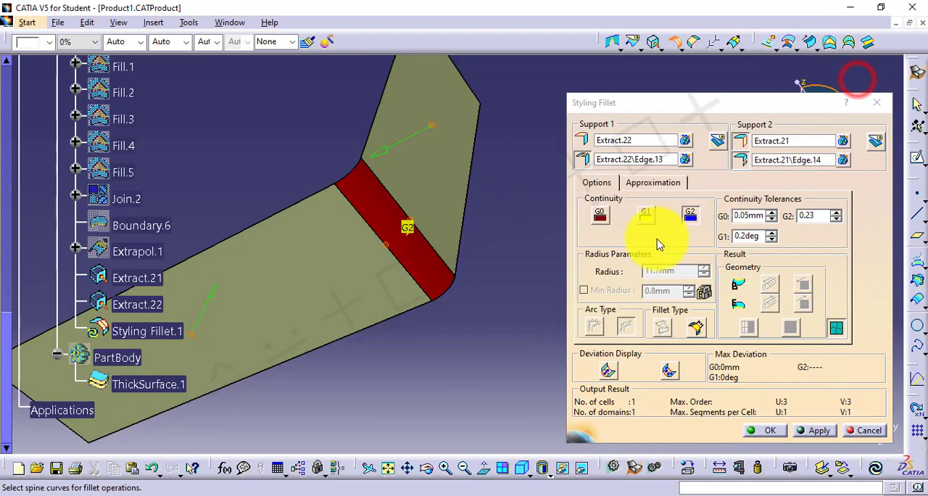
pyautogui.click(816, 432)
pyautogui.click(762, 431)
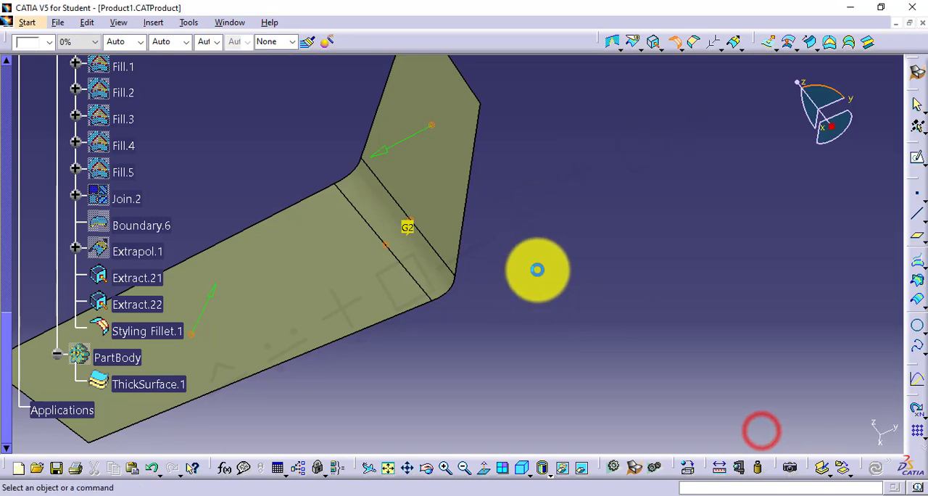
pyautogui.click(581, 276)
pyautogui.moveTo(376, 236); pyautogui.dragTo(421, 287, button='middle')
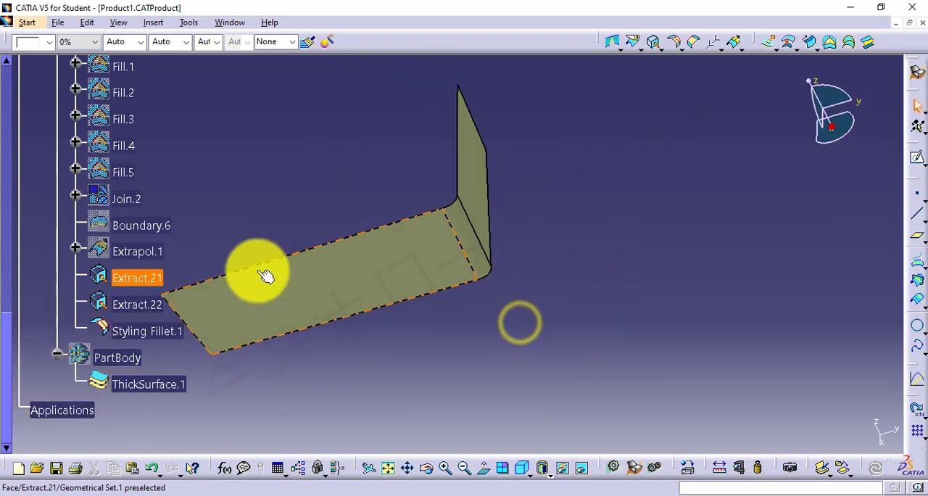
# Show the extrapolated surface again and delete Extract.21, Extract.22 and the styling fillet
pyautogui.rightClick(144, 258)
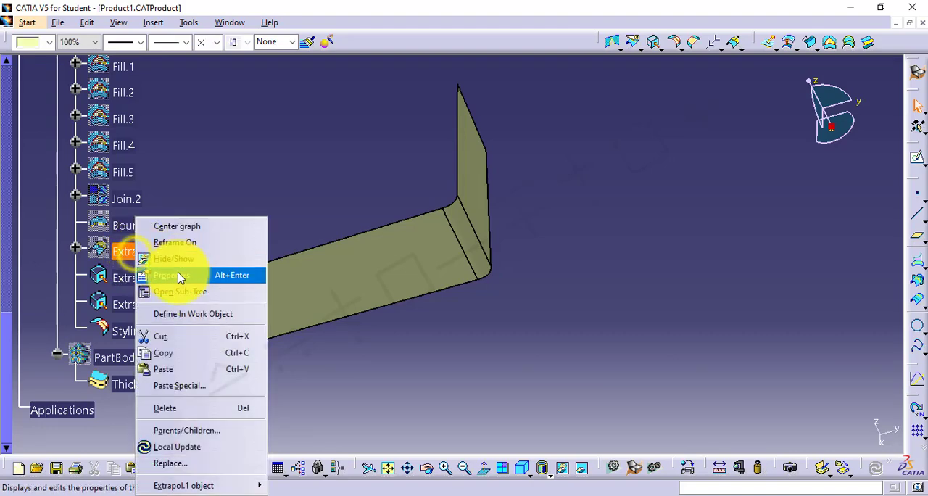
pyautogui.click(181, 263)
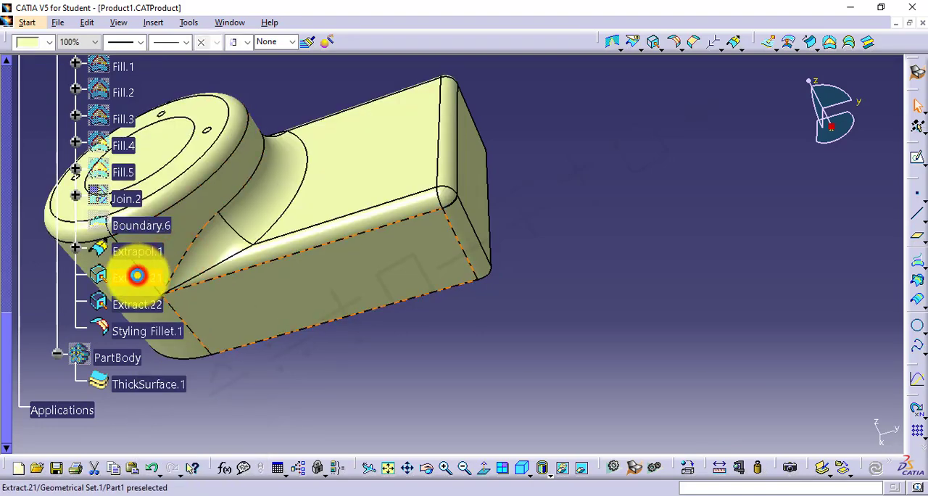
pyautogui.click(137, 275)
pyautogui.keyDown('shift'); pyautogui.click(145, 332); pyautogui.keyUp('shift')
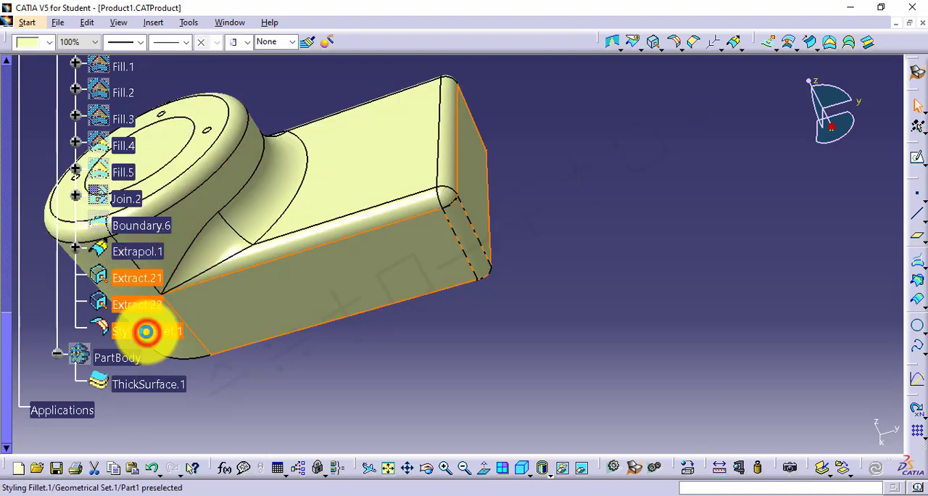
pyautogui.rightClick(145, 336)
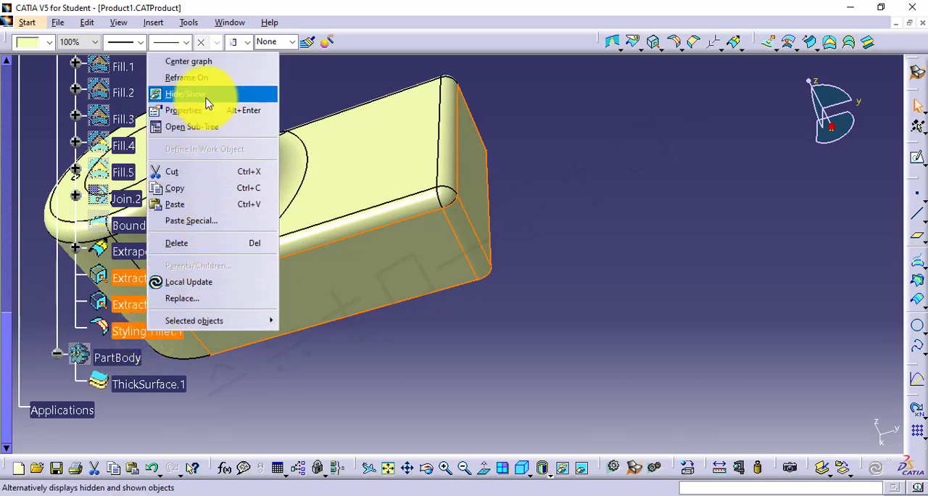
pyautogui.click(179, 244)
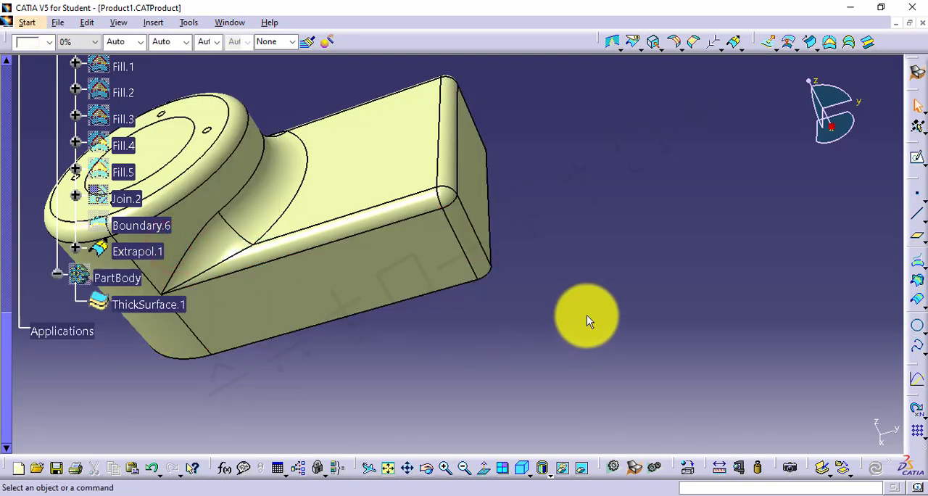
# Switch to the GSD5.txt notes in Notepad, read the Face-Face Fillet description, and return to CATIA
pyautogui.moveTo(649, 492)
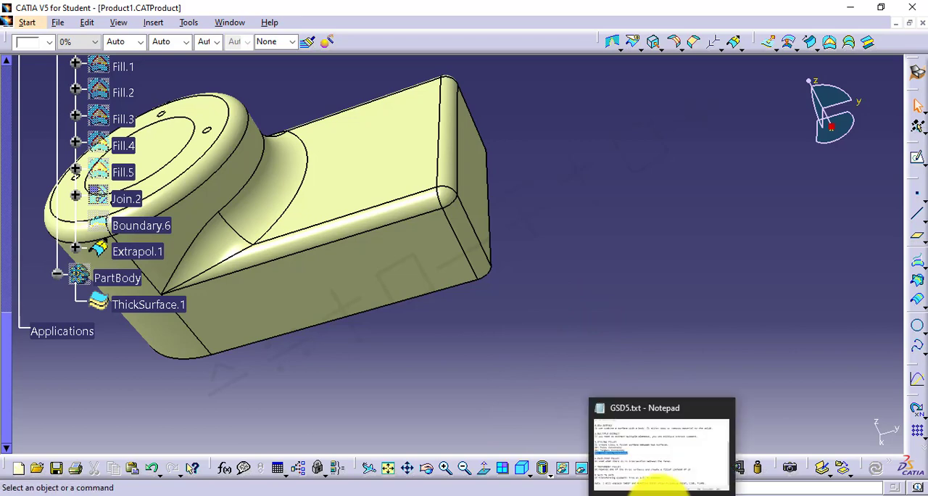
pyautogui.click(628, 454)
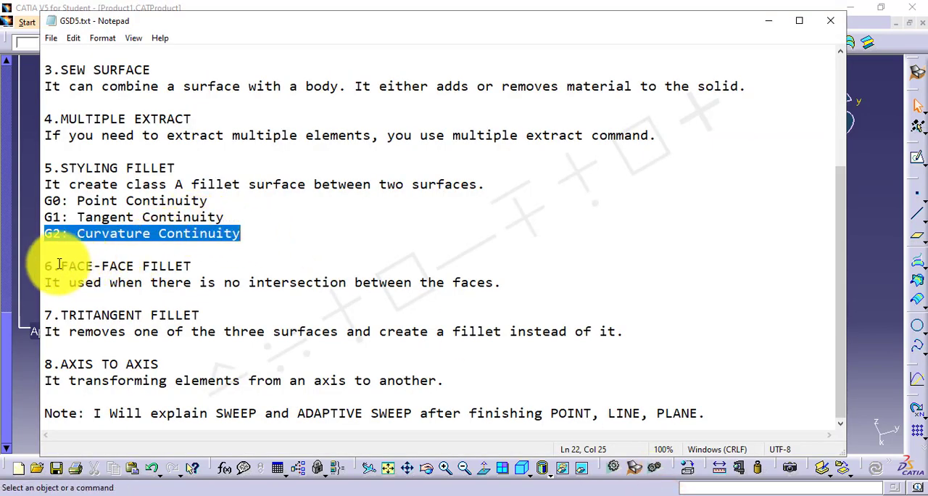
pyautogui.moveTo(76, 266); pyautogui.dragTo(191, 266)
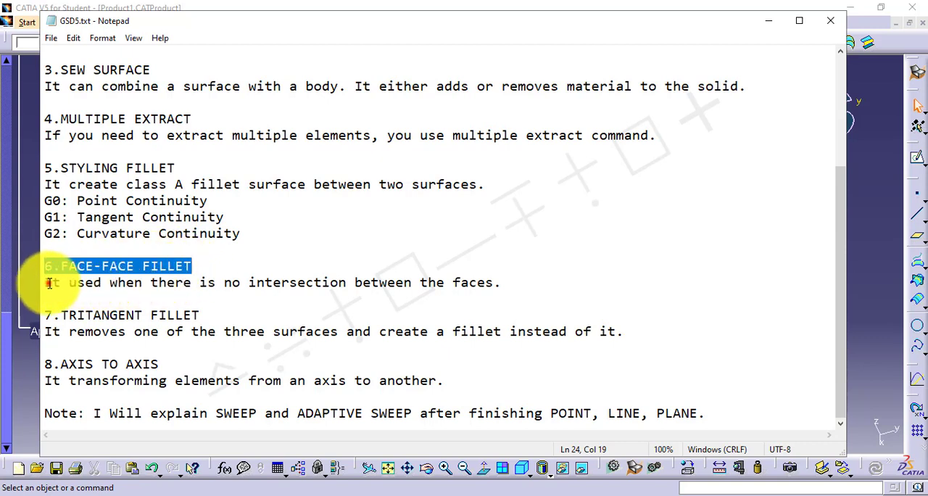
pyautogui.moveTo(48, 283); pyautogui.dragTo(490, 286)
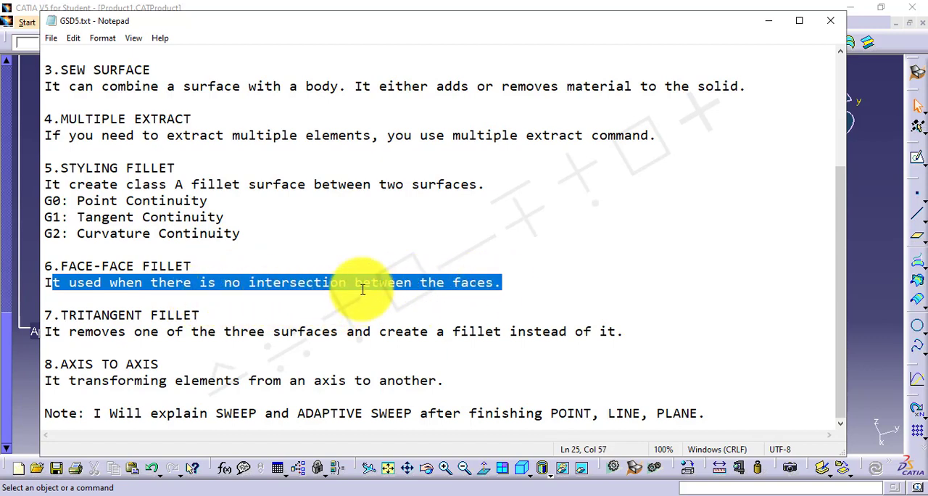
pyautogui.click(860, 230)
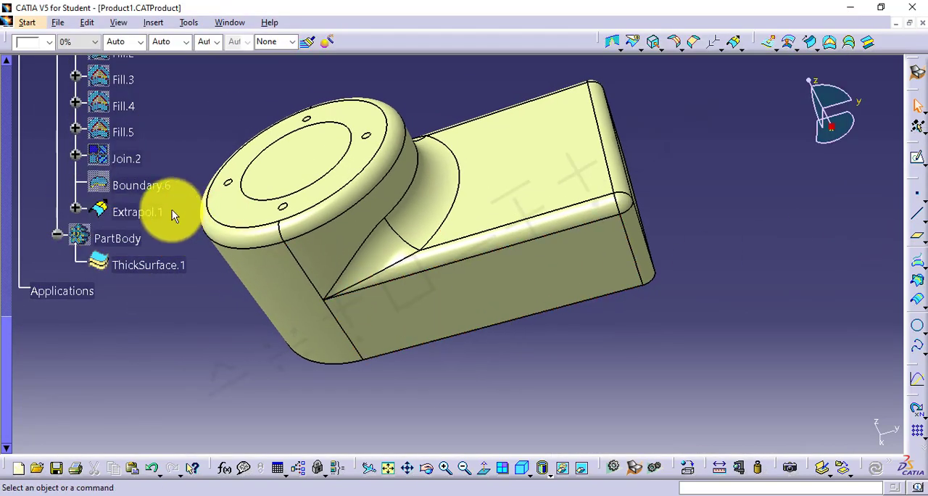
# Hide the extrapolated surface and show the PartBody solid
pyautogui.rightClick(138, 212)
pyautogui.click(168, 256)
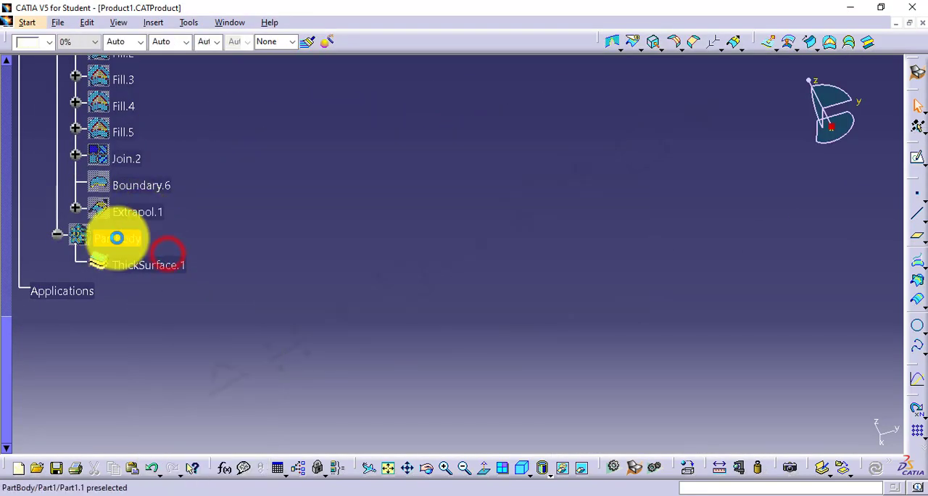
pyautogui.rightClick(118, 238)
pyautogui.click(158, 260)
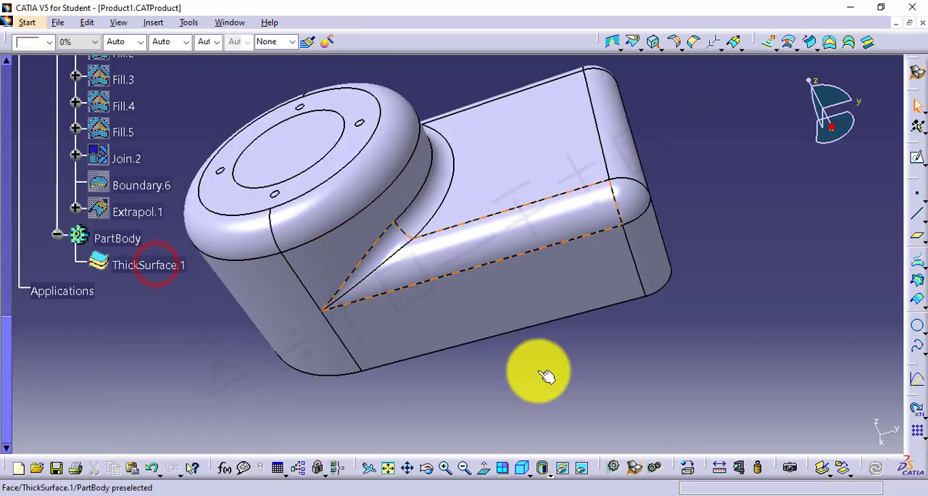
# Open a new sketch on the flat top face of the solid's rectangular section
pyautogui.click(564, 387)
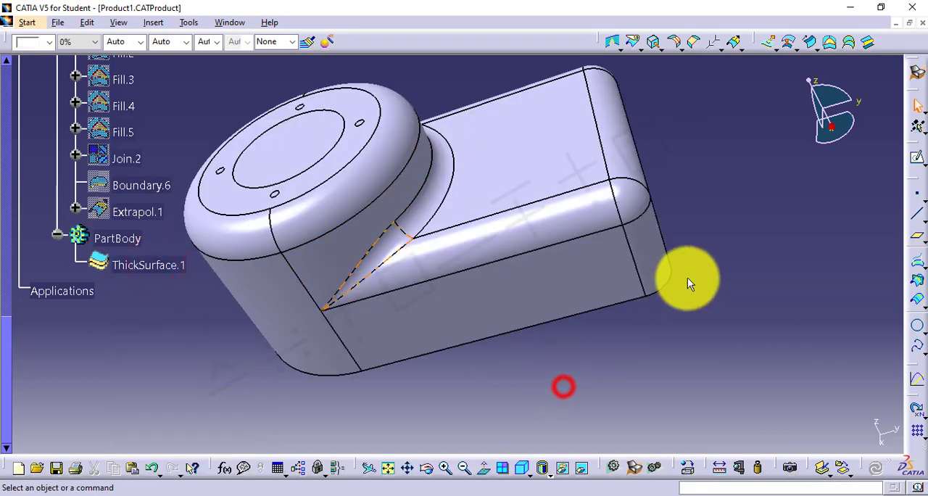
pyautogui.click(915, 161)
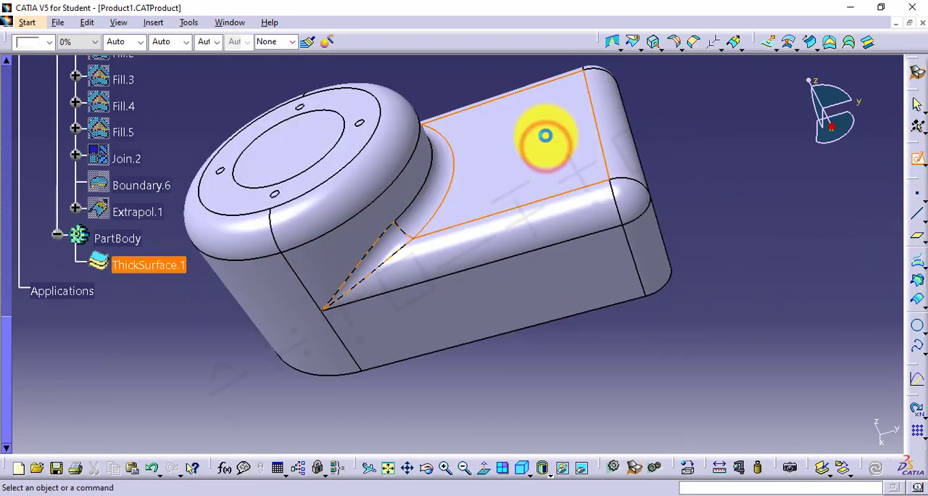
pyautogui.click(545, 135)
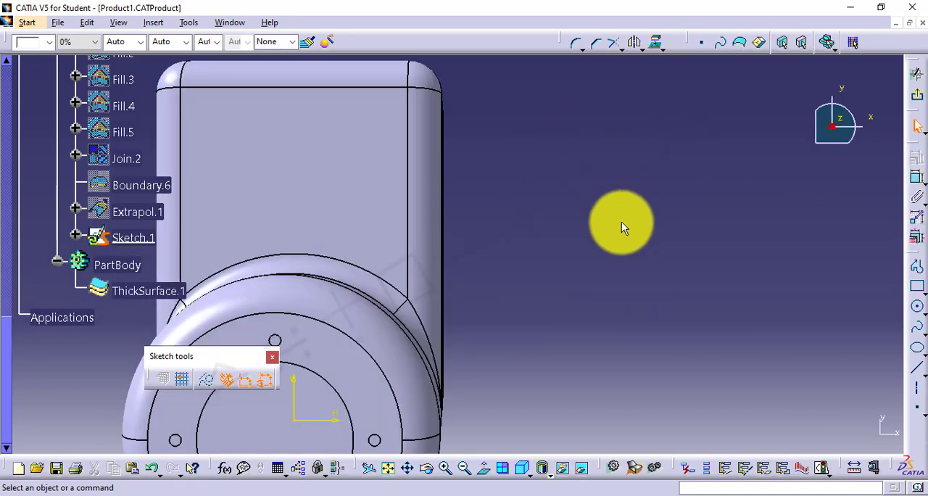
# Sketch two circles centred on the vertical axis, about 8.2 mm and 12 mm in radius, the larger nearer the round section, and exit the sketch
pyautogui.click(919, 309)
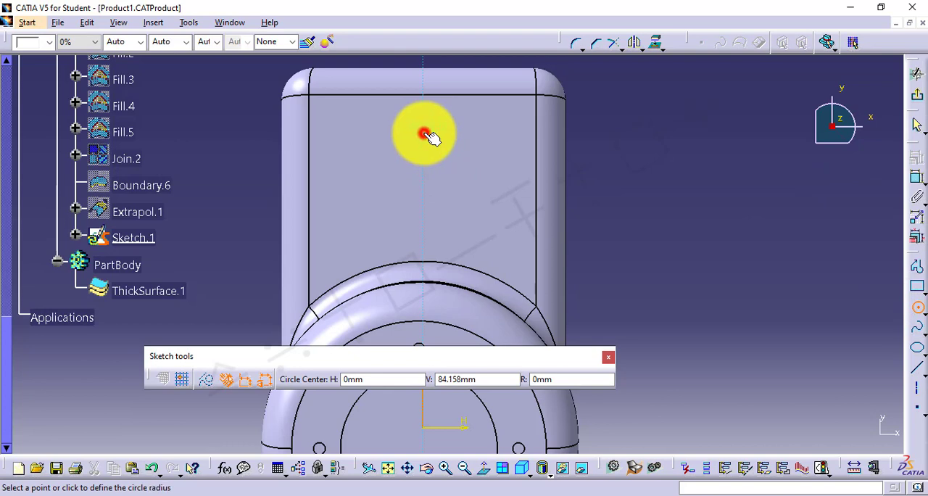
pyautogui.click(455, 156)
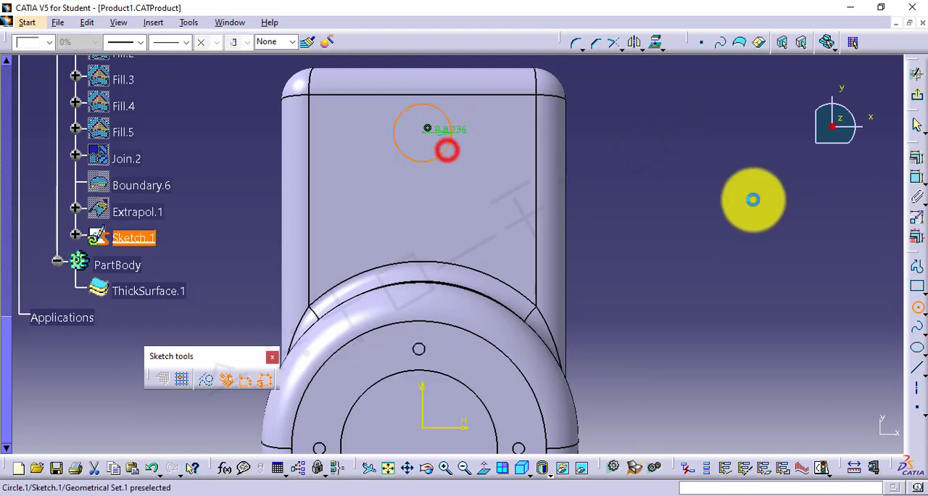
pyautogui.click(916, 307)
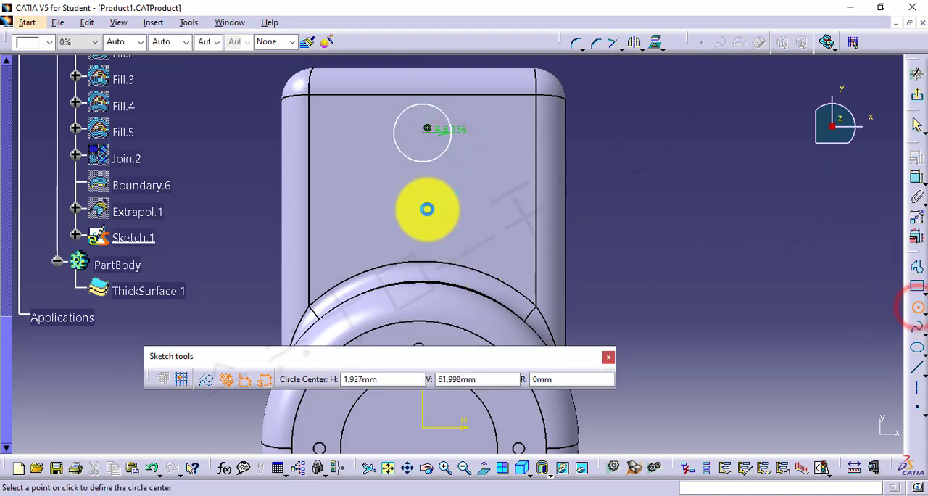
pyautogui.click(421, 214)
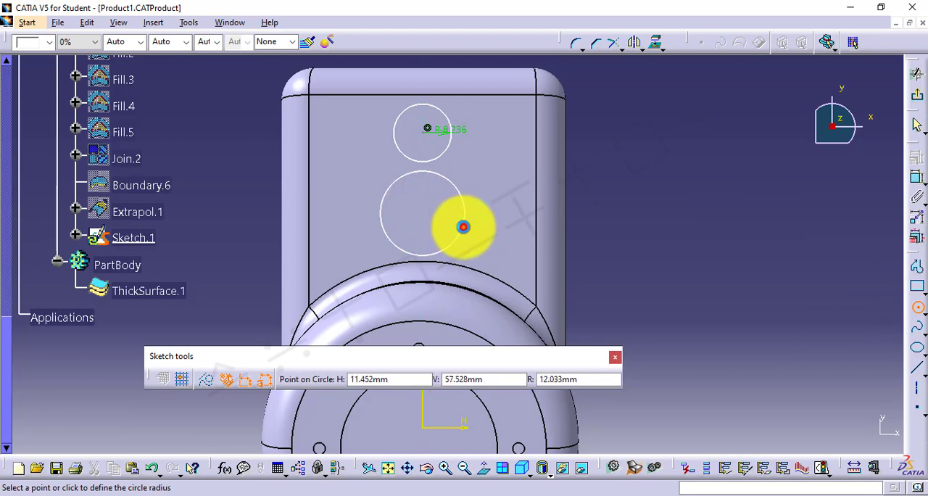
pyautogui.click(463, 227)
pyautogui.click(919, 101)
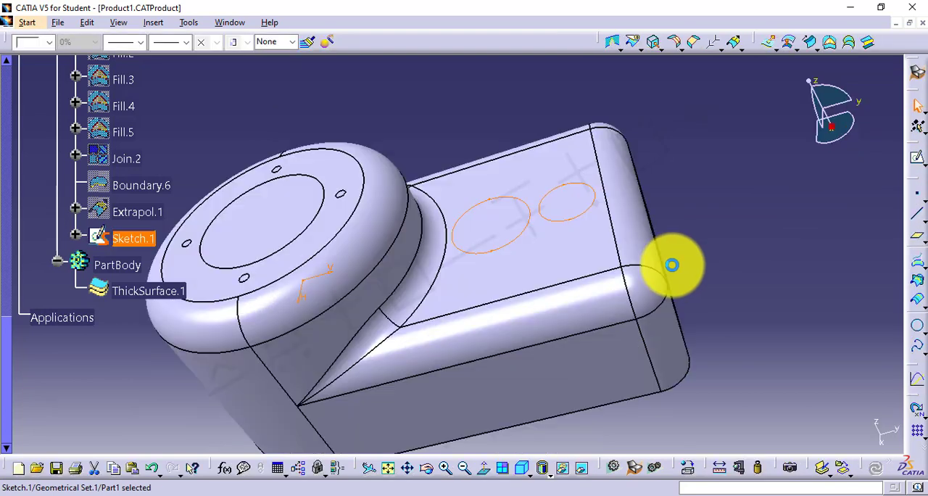
# Switch to the Part Design workbench and pad the two-circle sketch to a length of 20 mm
pyautogui.click(919, 79)
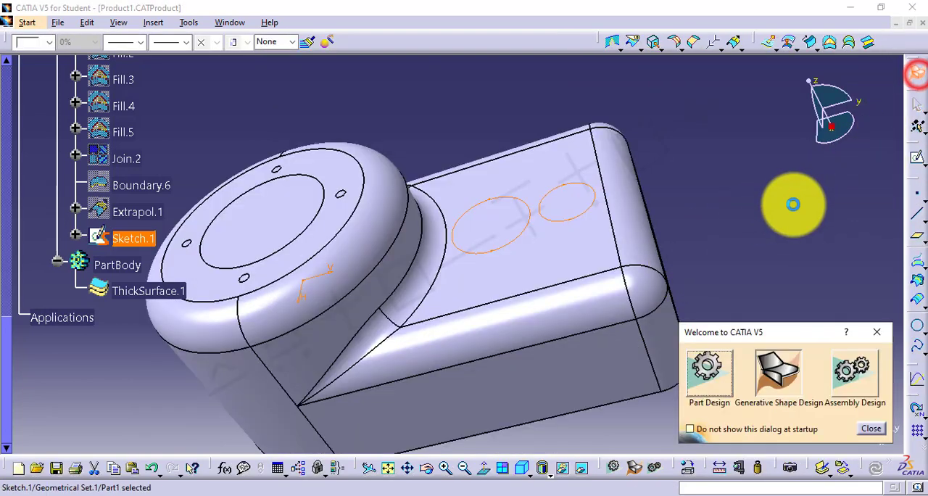
pyautogui.click(709, 366)
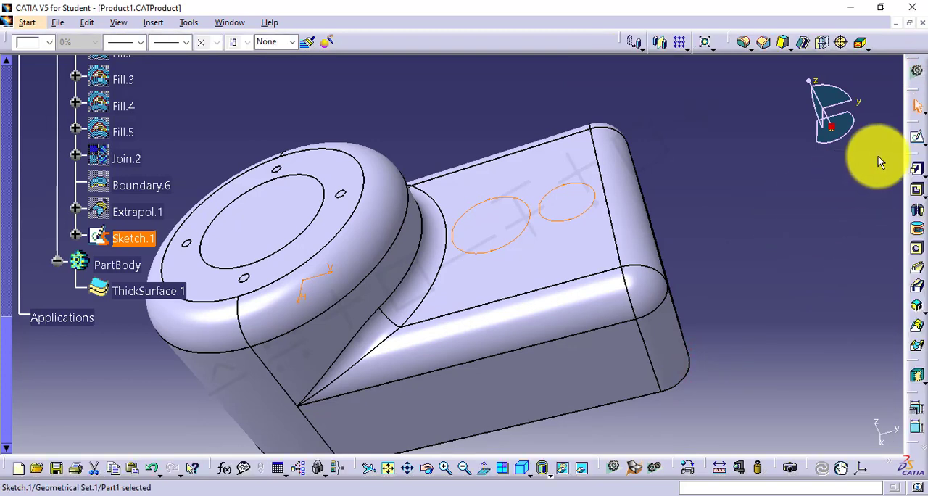
pyautogui.click(917, 170)
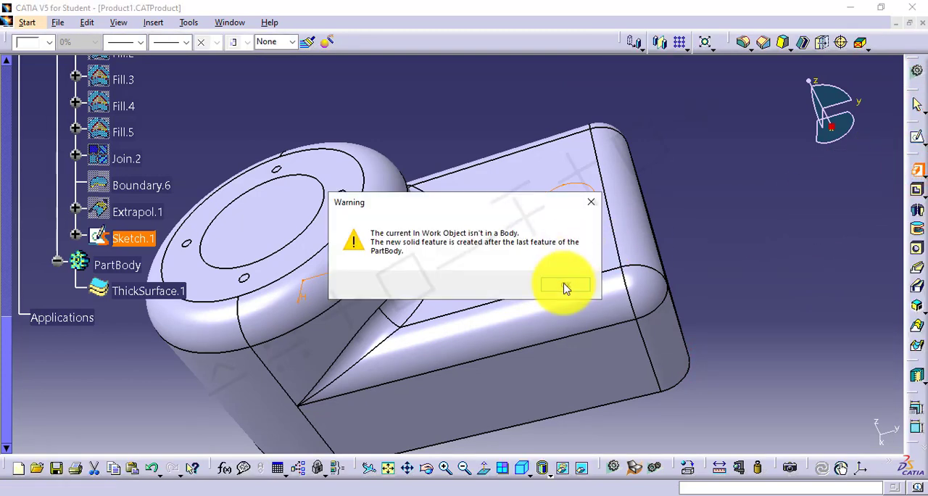
pyautogui.click(563, 284)
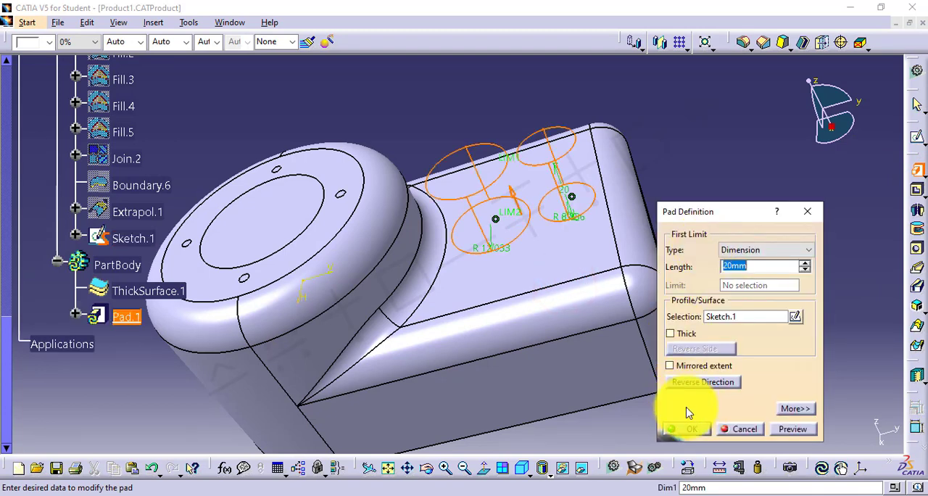
pyautogui.click(688, 431)
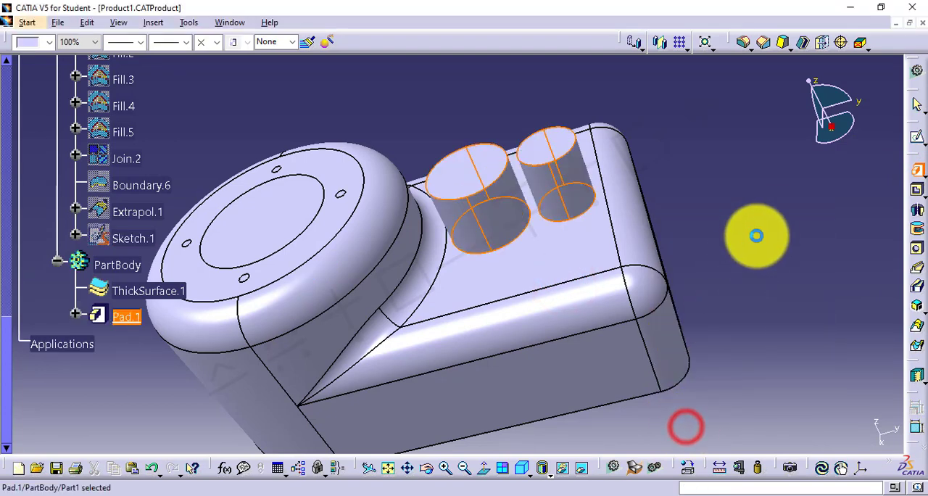
pyautogui.click(766, 225)
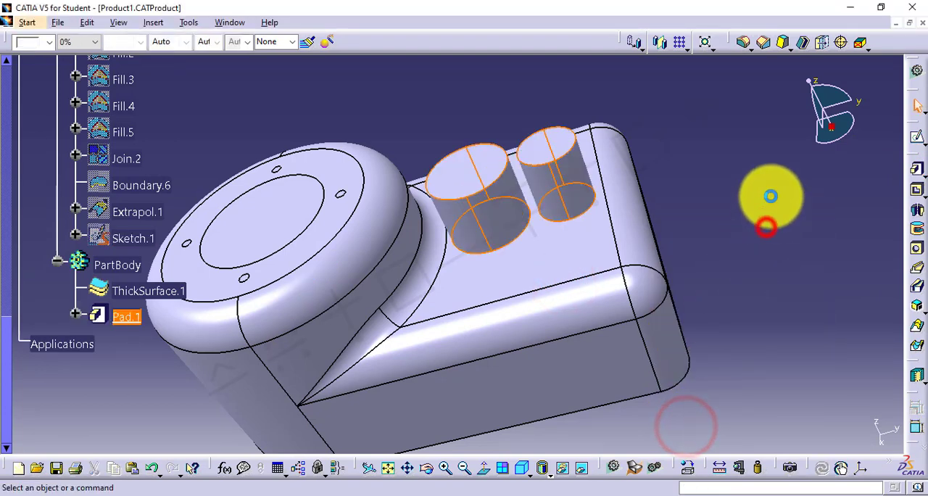
# Draft the smaller cylinder's side face by 5 degrees, using the flat top face of the rectangular section as the neutral element
pyautogui.click(784, 42)
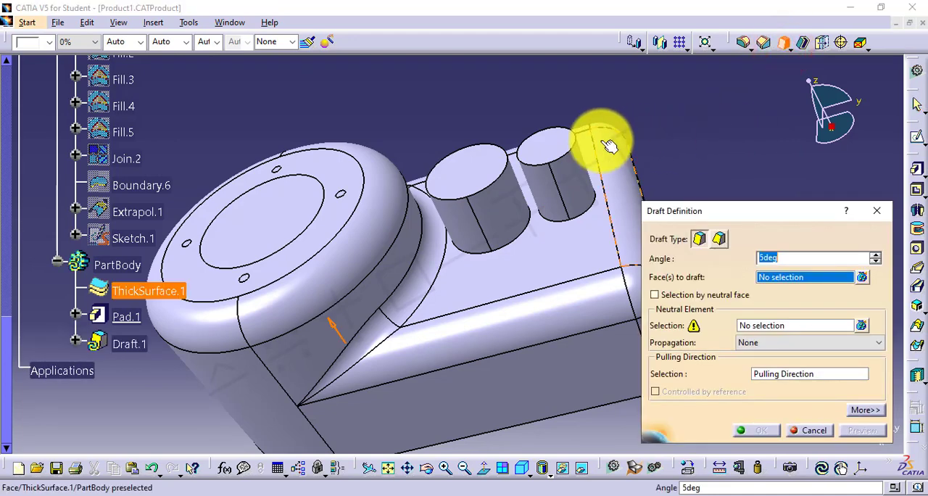
pyautogui.click(567, 172)
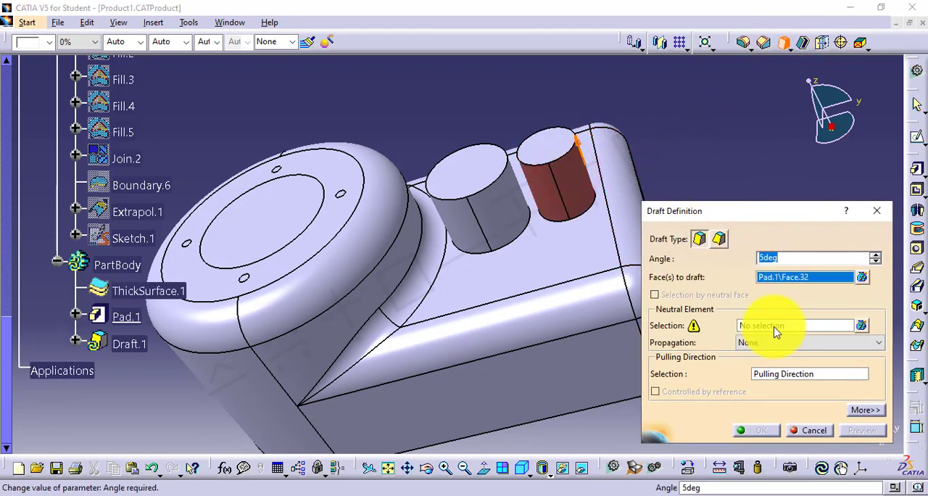
pyautogui.click(776, 327)
pyautogui.click(558, 237)
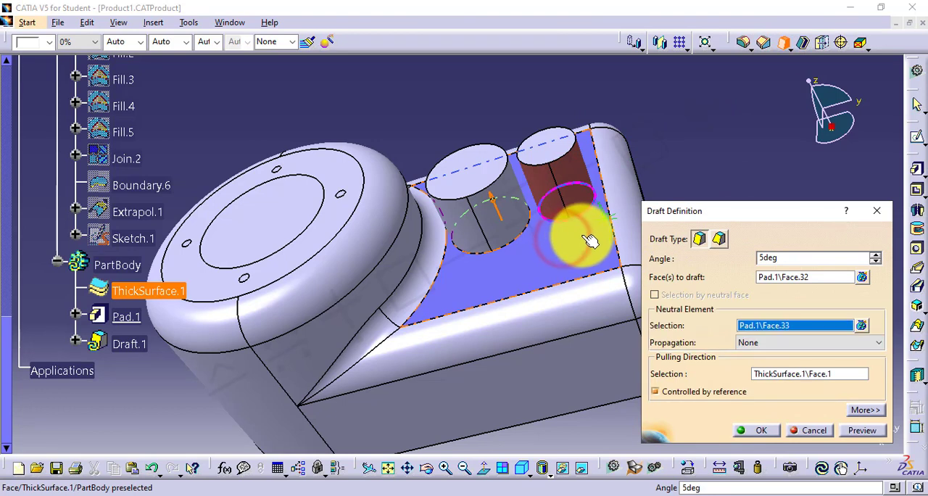
pyautogui.click(760, 428)
pyautogui.click(760, 220)
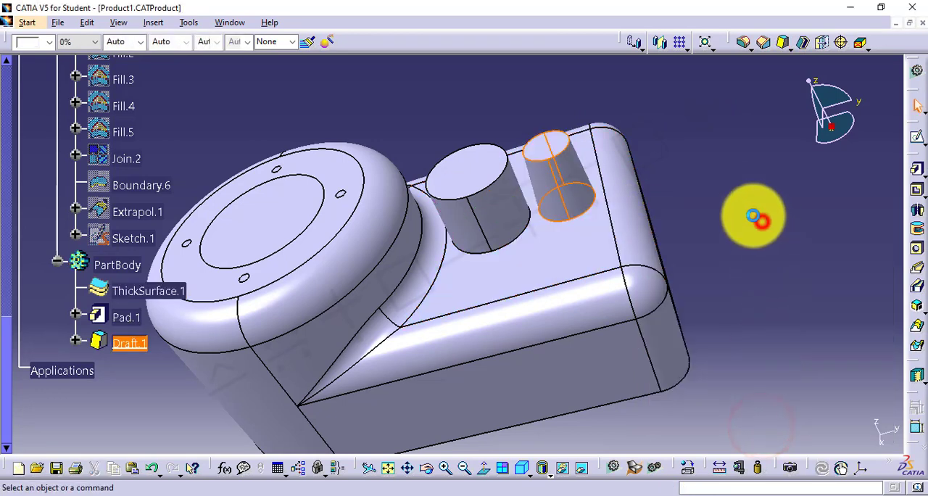
# Draft the larger cylinder's side face at a steeper angle, using the same flat face as the neutral element
pyautogui.click(783, 45)
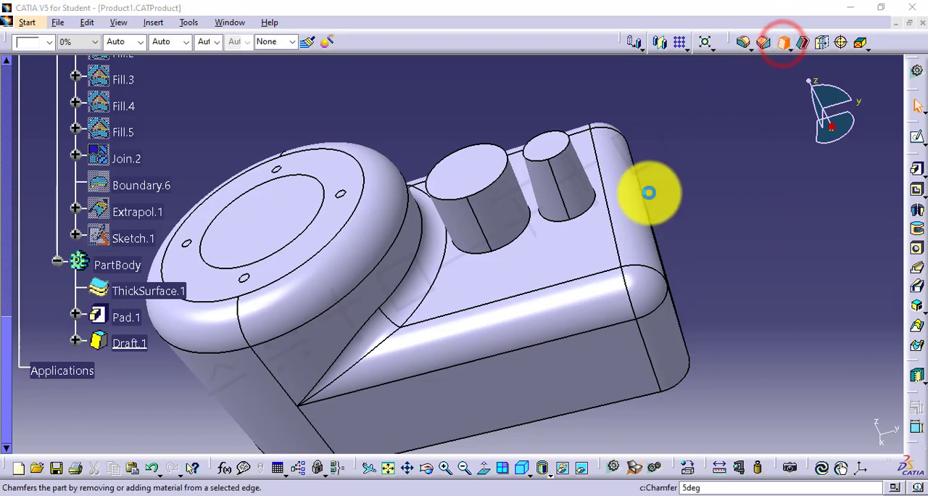
pyautogui.click(499, 206)
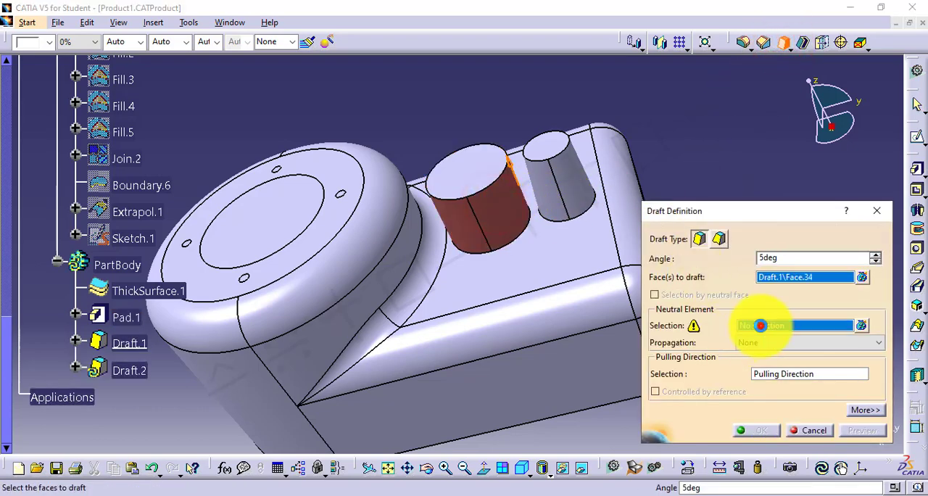
pyautogui.click(539, 250)
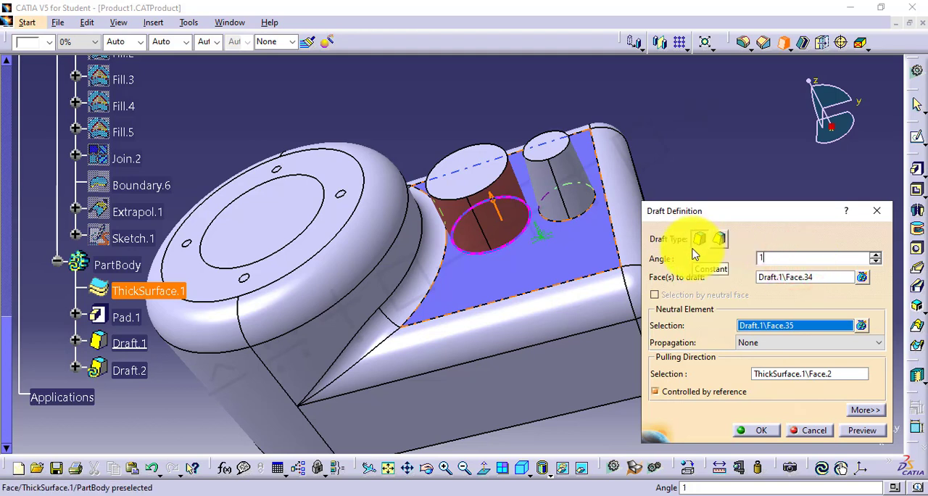
pyautogui.press('Return')
pyautogui.click(719, 203)
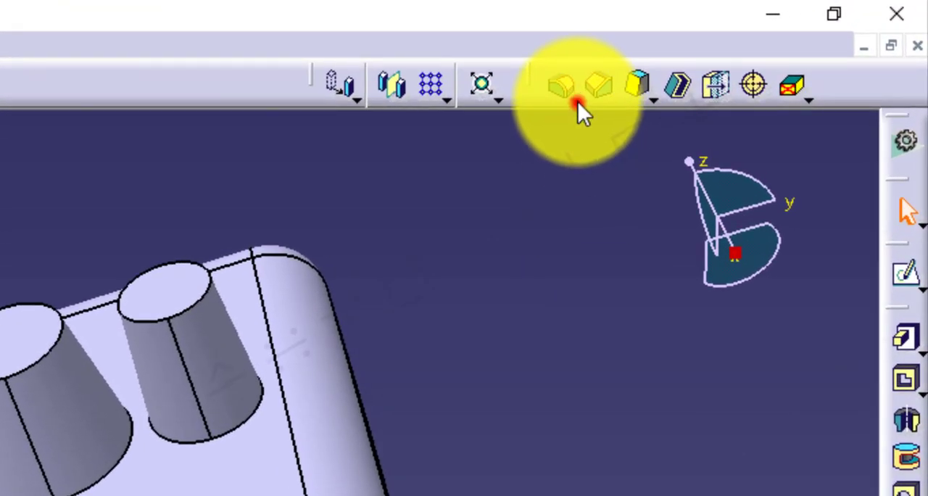
# Set up a Face-Face Fillet between the side faces of the two drafted cylinders and try previewing it with a 5 mm radius
pyautogui.click(578, 100)
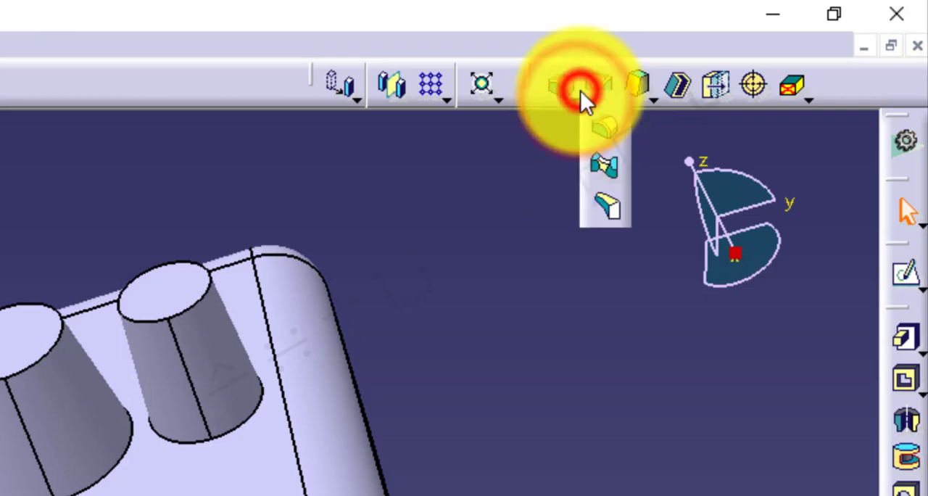
pyautogui.click(604, 166)
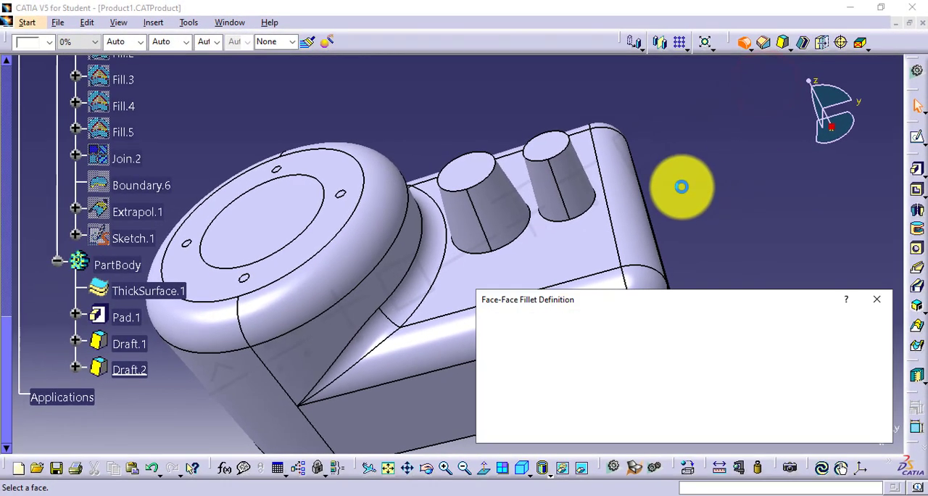
pyautogui.click(580, 190)
pyautogui.click(504, 205)
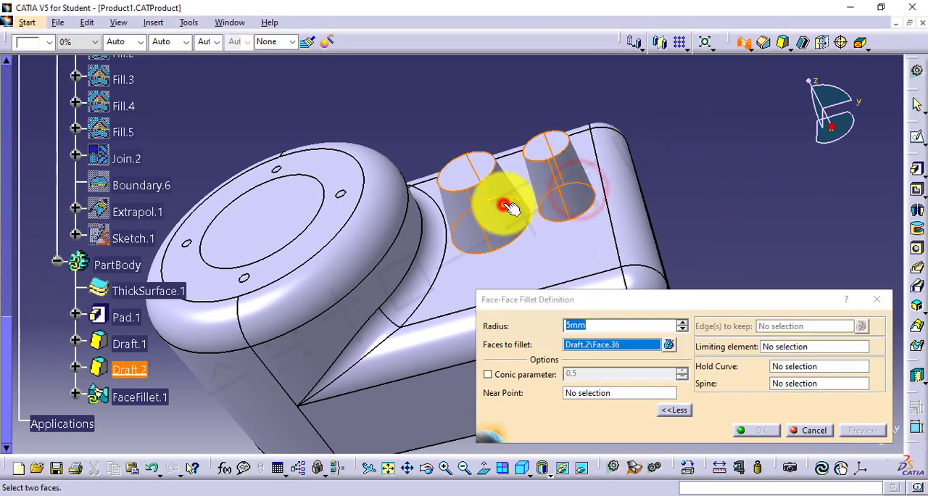
pyautogui.click(864, 429)
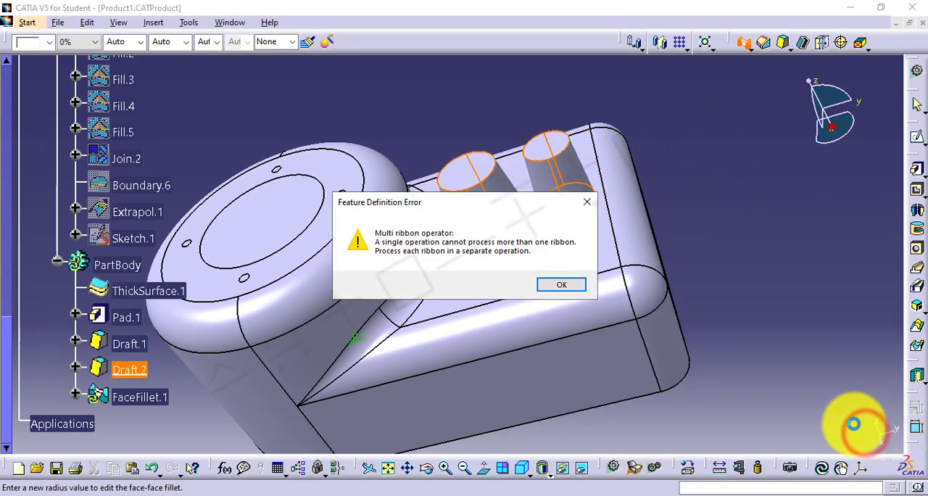
pyautogui.click(562, 285)
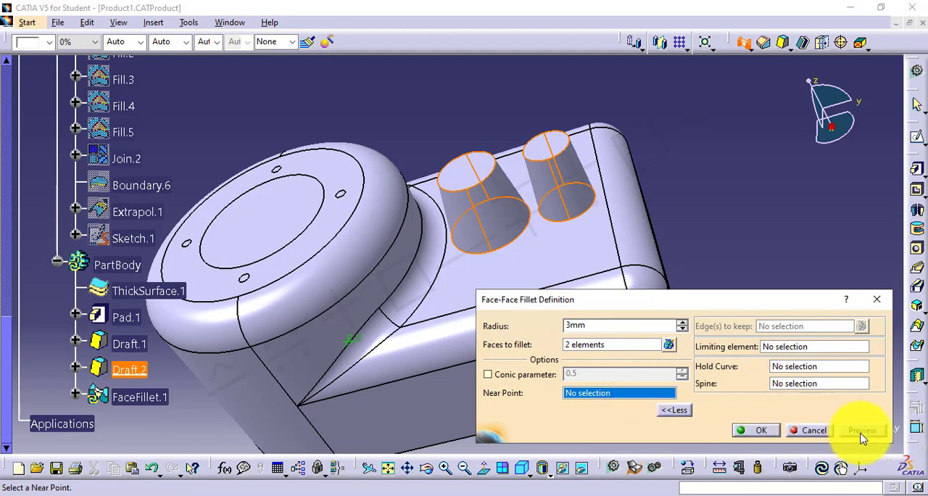
# Set the face-face fillet radius to 3 mm, create the fillet between the cylinders, and dismiss the warnings
pyautogui.click(765, 431)
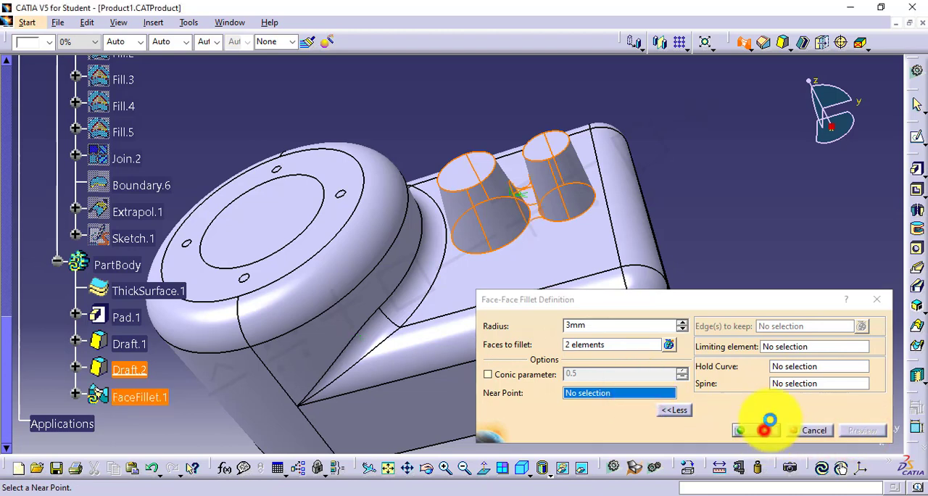
pyautogui.click(724, 237)
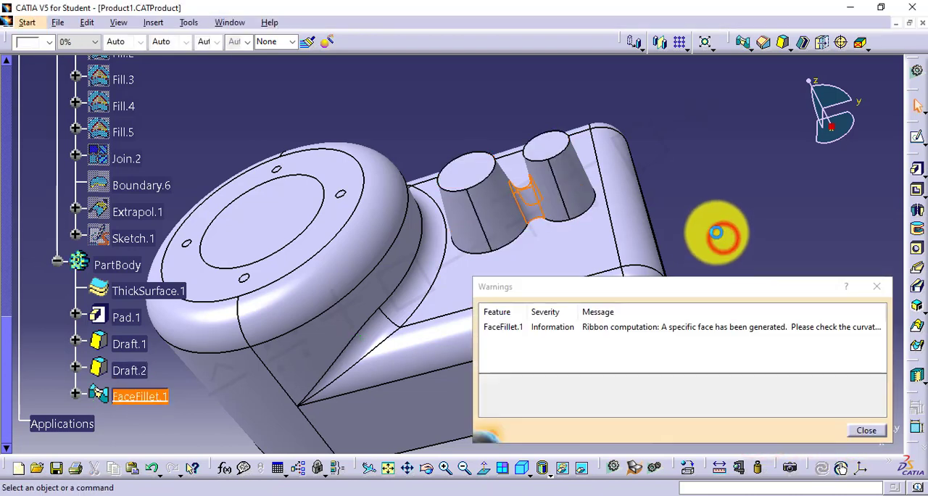
pyautogui.click(882, 289)
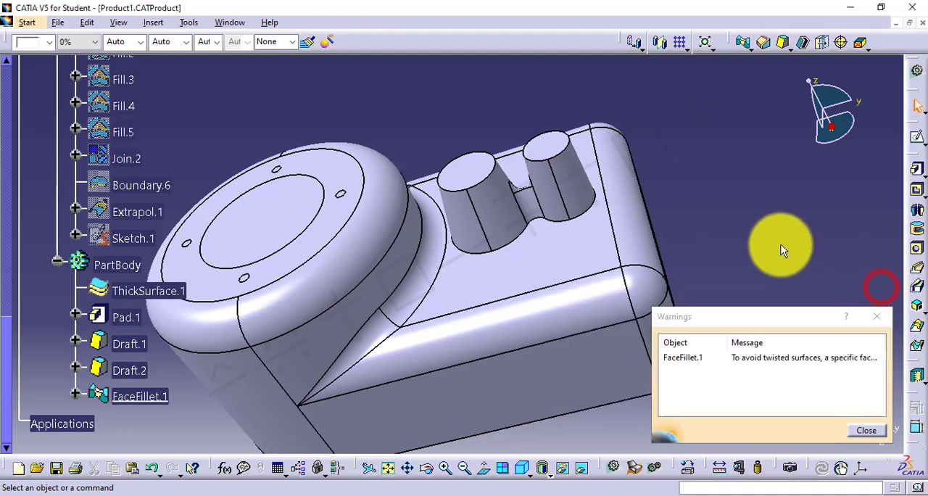
pyautogui.click(877, 314)
pyautogui.moveTo(682, 238); pyautogui.dragTo(544, 218, button='middle')
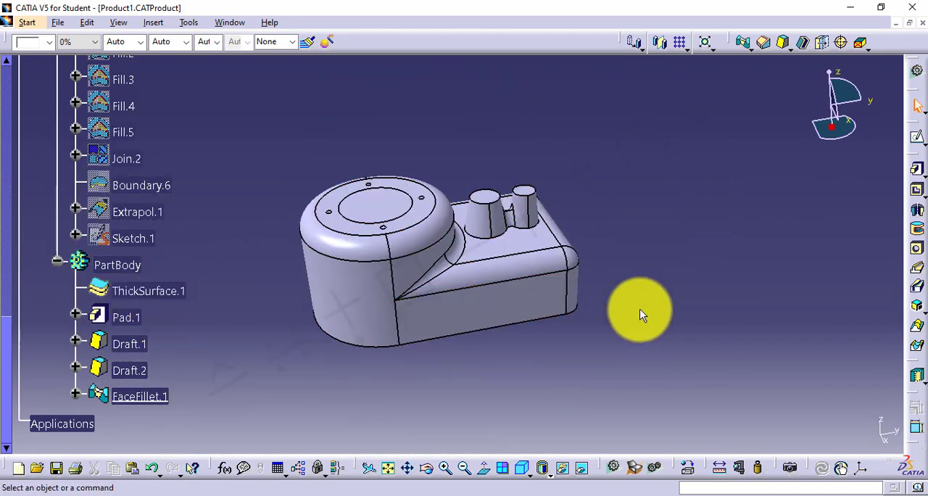
# Switch to the GSD5.txt notes in Notepad, read the Tritangent Fillet description, and return to CATIA
pyautogui.click(657, 490)
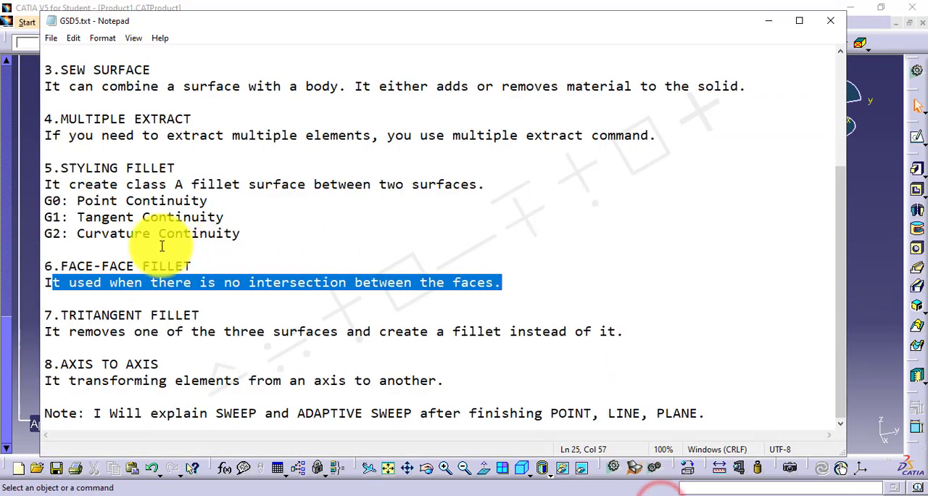
pyautogui.moveTo(45, 316); pyautogui.dragTo(161, 315)
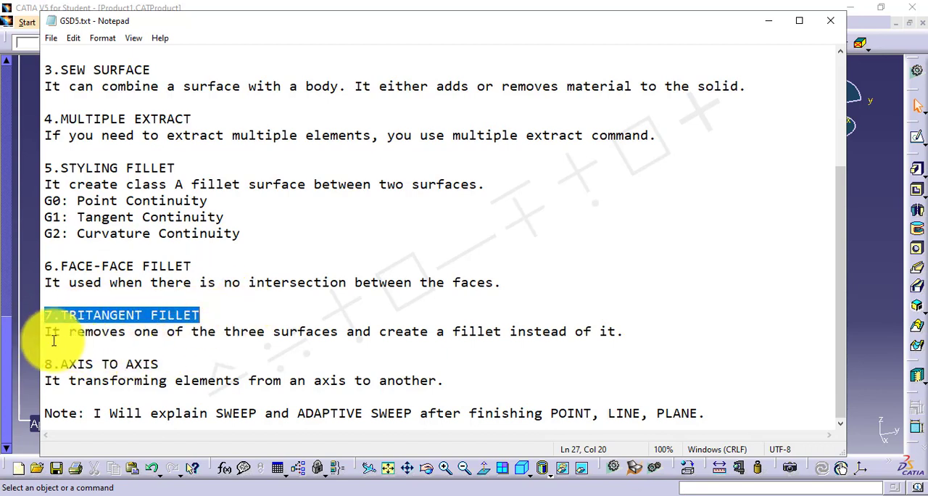
pyautogui.moveTo(52, 336); pyautogui.dragTo(615, 334)
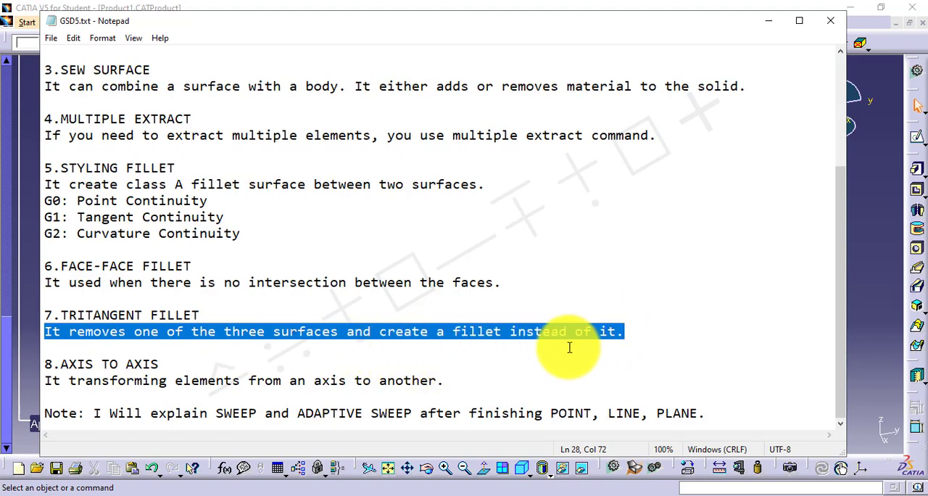
pyautogui.click(863, 244)
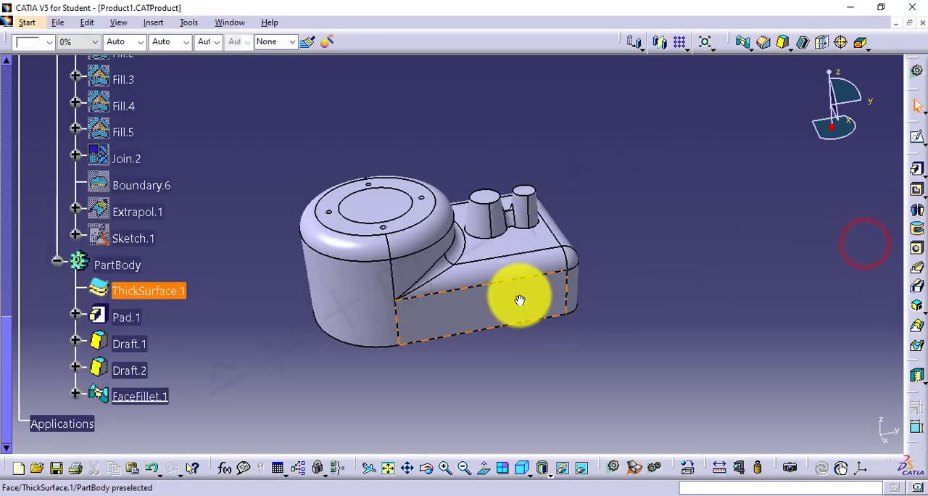
# Set up a Tritangent Fillet with the inner and outer faces of the long straight side wall as the faces to fillet
pyautogui.moveTo(515, 301); pyautogui.dragTo(465, 250, button='middle')
pyautogui.click(648, 194)
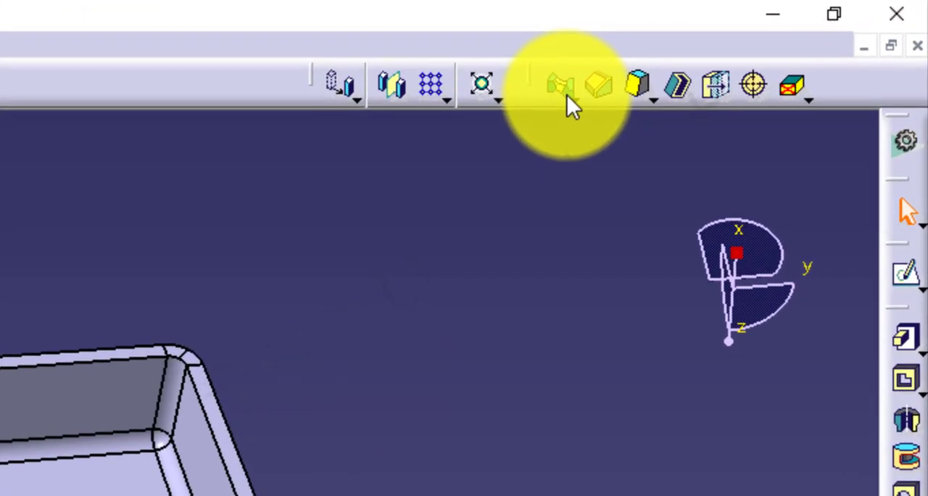
pyautogui.click(572, 93)
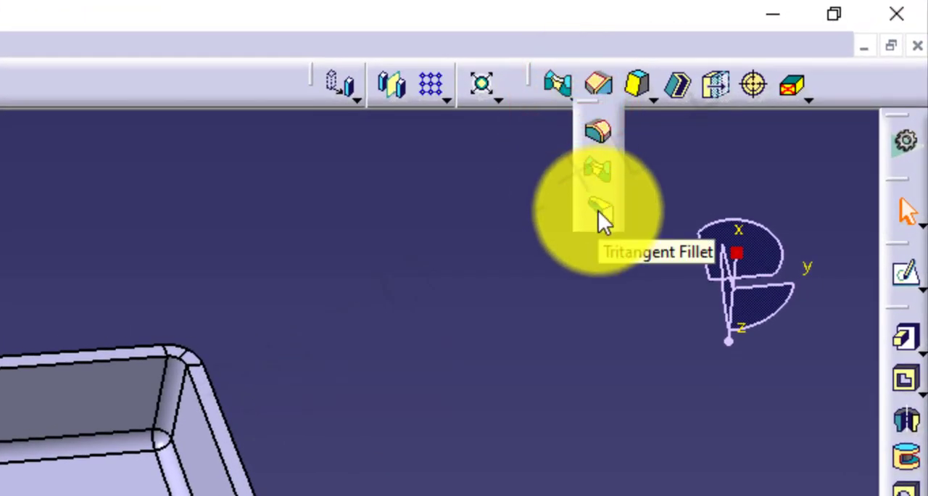
pyautogui.click(598, 211)
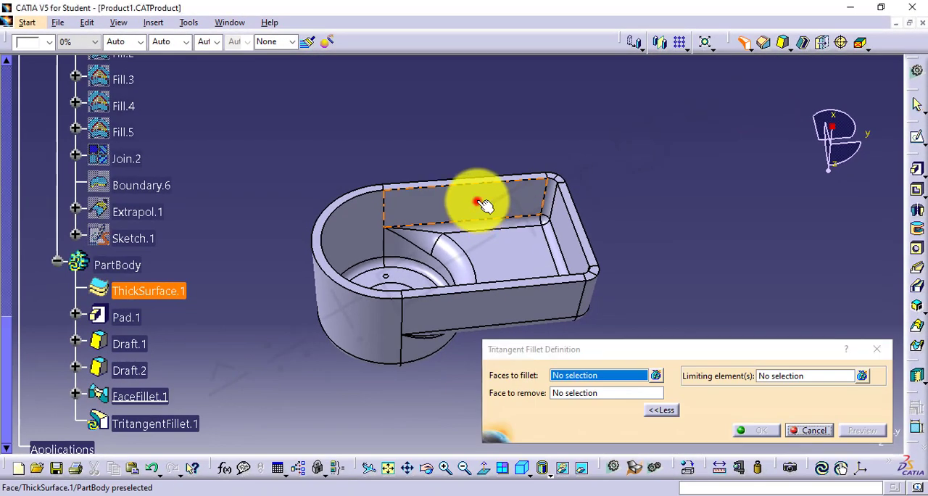
pyautogui.click(480, 203)
pyautogui.moveTo(480, 203)
pyautogui.mouseDown(button='middle')
pyautogui.moveTo(613, 317)
pyautogui.moveTo(481, 201)
pyautogui.mouseUp(button='middle')
pyautogui.click(478, 198)
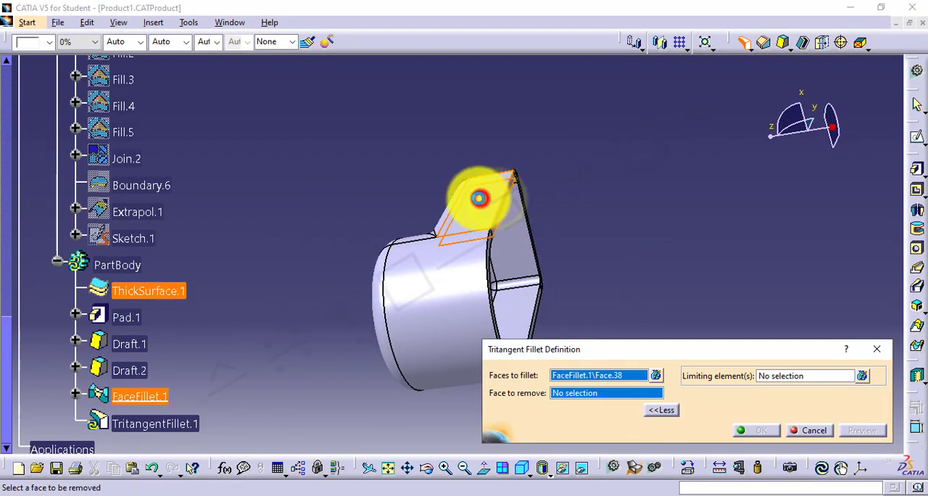
pyautogui.moveTo(601, 218); pyautogui.dragTo(547, 164, button='middle')
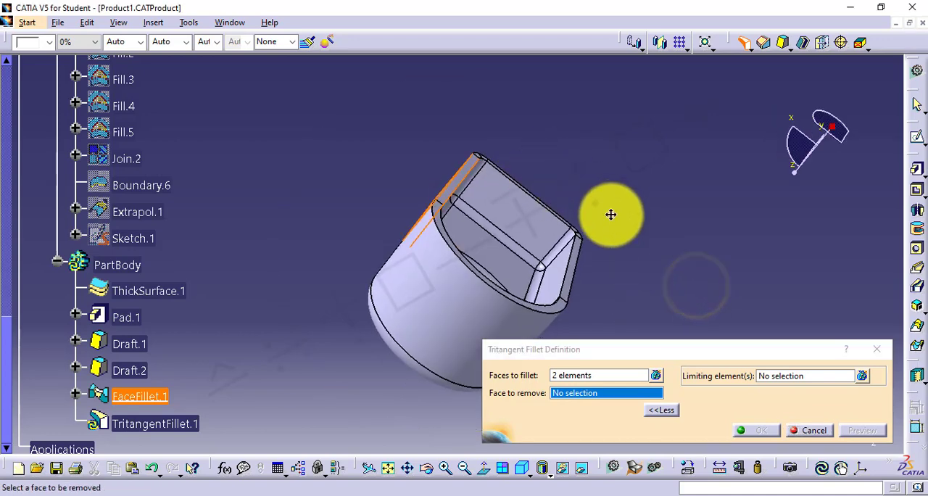
# Set the rim face between the two selected wall faces as the face to remove and create the tritangent fillet
pyautogui.moveTo(611, 214); pyautogui.dragTo(486, 210, button='middle')
pyautogui.click(585, 392)
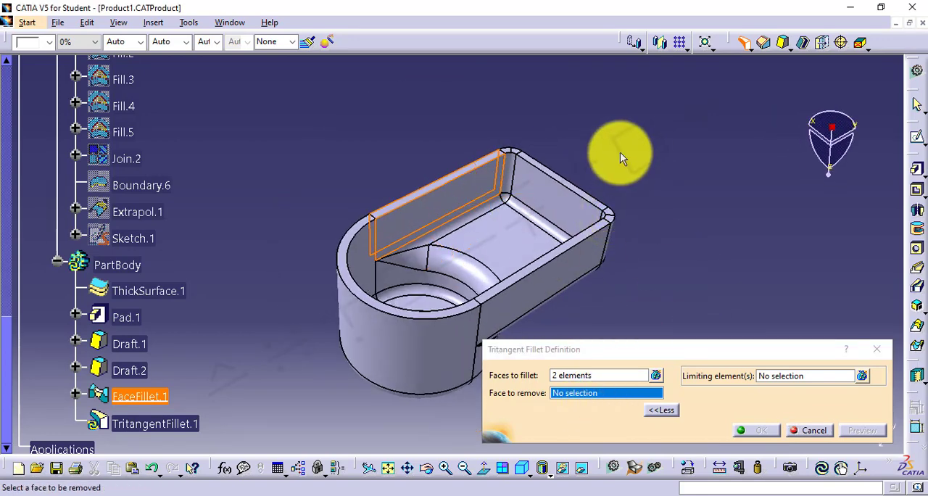
pyautogui.moveTo(617, 149); pyautogui.dragTo(467, 139, button='middle')
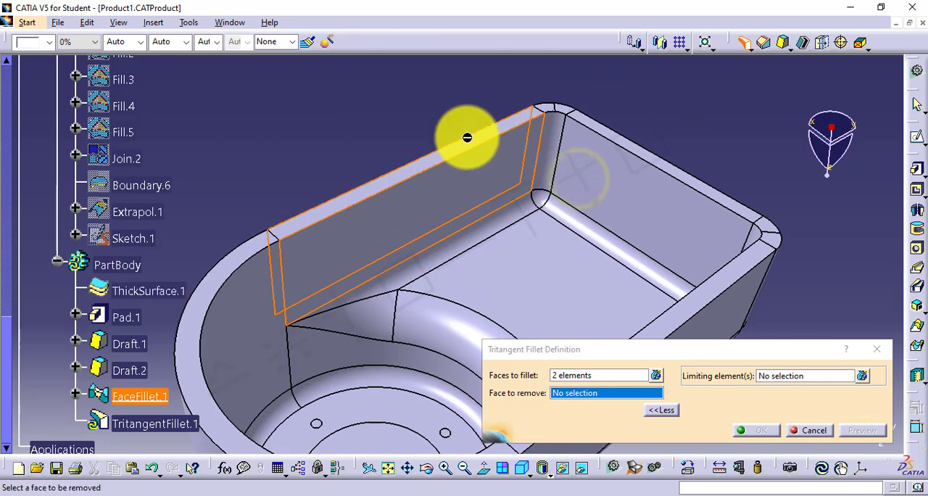
pyautogui.click(479, 138)
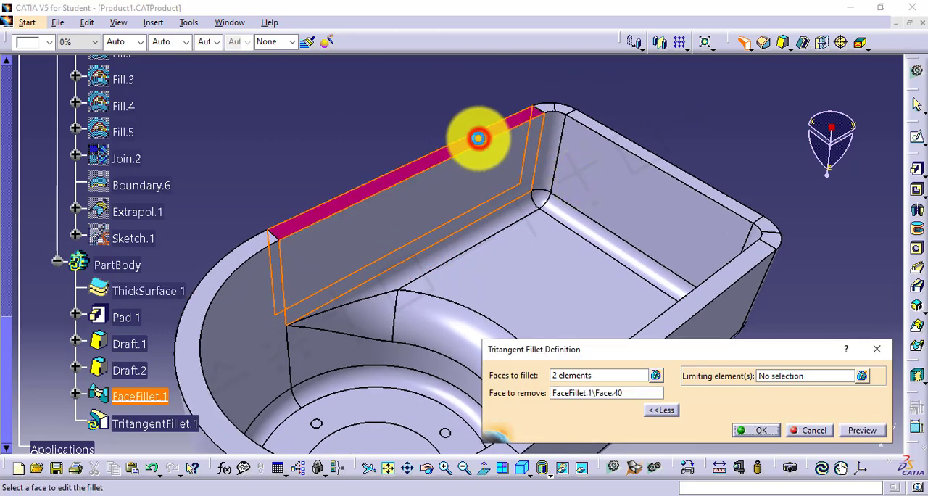
pyautogui.click(755, 430)
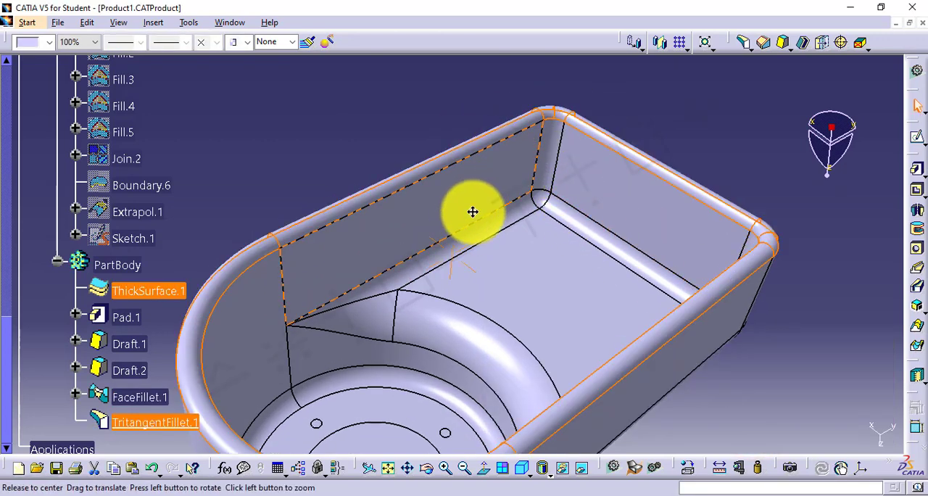
# Hide the PartBody and show the Extrapol.1 surface in its place
pyautogui.moveTo(473, 209); pyautogui.dragTo(398, 207, button='middle')
pyautogui.rightClick(129, 270)
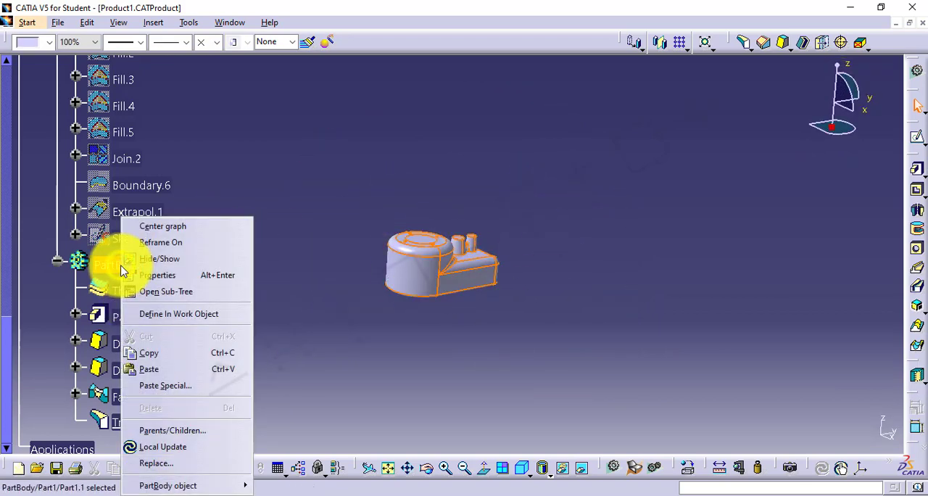
pyautogui.click(152, 257)
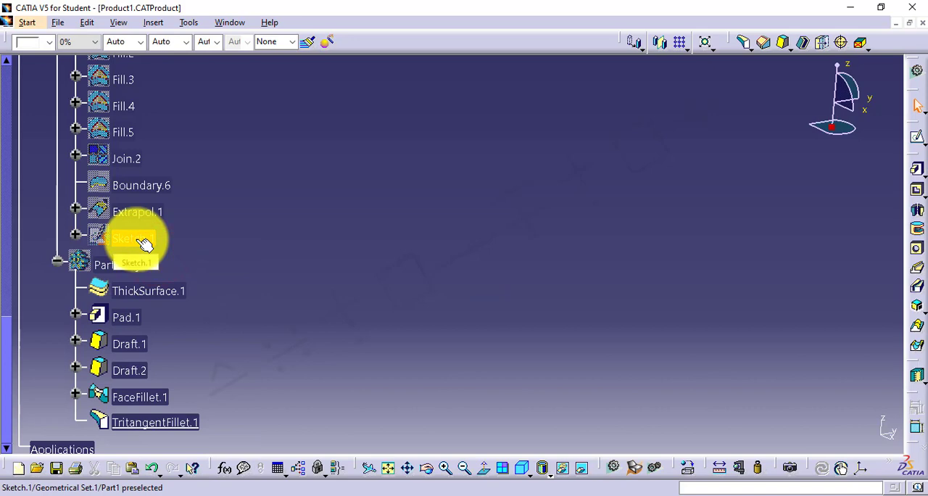
pyautogui.rightClick(138, 216)
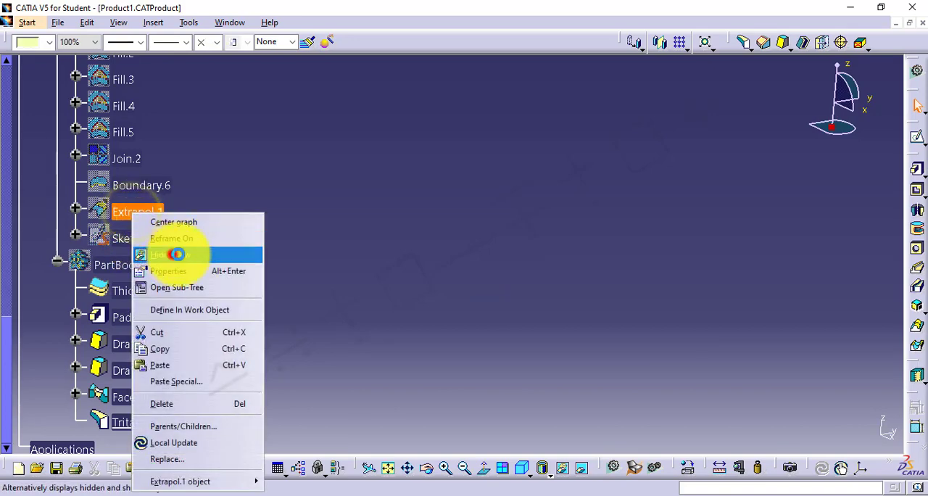
pyautogui.click(174, 252)
pyautogui.moveTo(520, 346); pyautogui.dragTo(481, 274, button='middle')
pyautogui.moveTo(568, 294); pyautogui.dragTo(460, 290, button='middle')
pyautogui.click(647, 378)
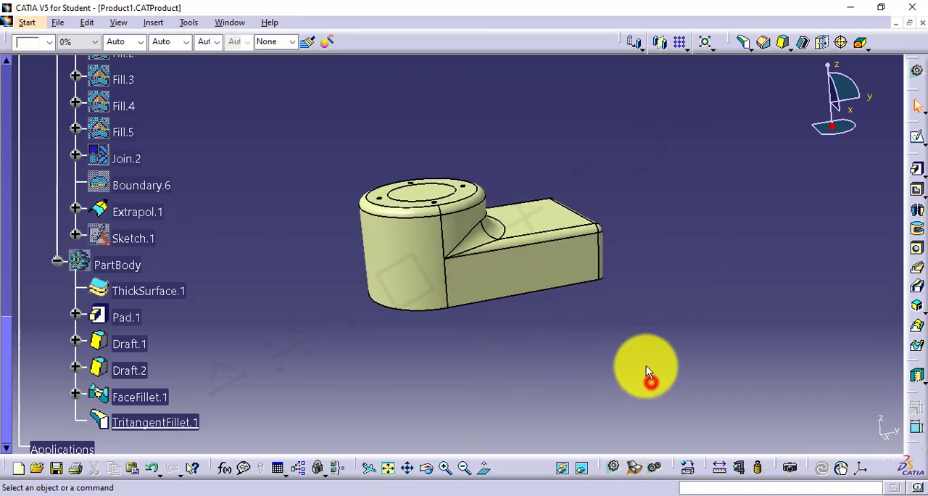
# Switch to the GSD5.txt notes in Notepad, read the Axis To Axis description, and return to CATIA
pyautogui.click(661, 494)
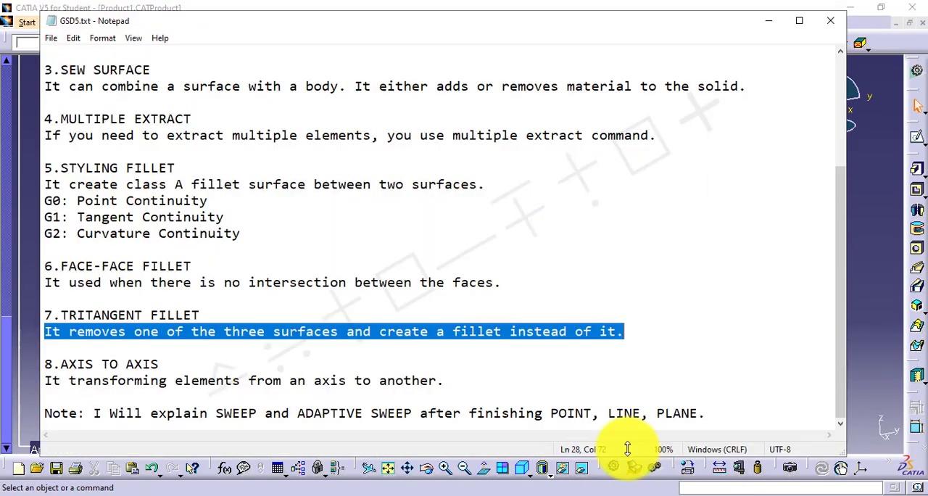
pyautogui.moveTo(46, 365); pyautogui.dragTo(145, 366)
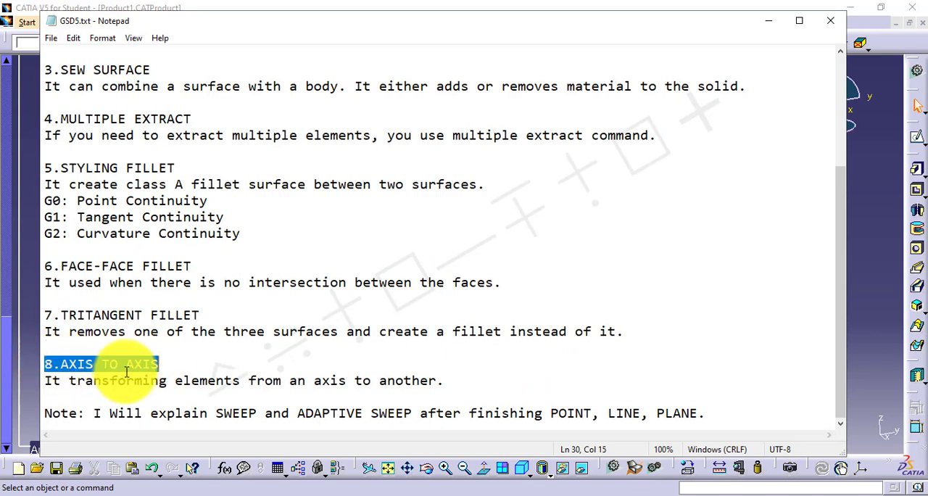
pyautogui.moveTo(47, 382); pyautogui.dragTo(439, 384)
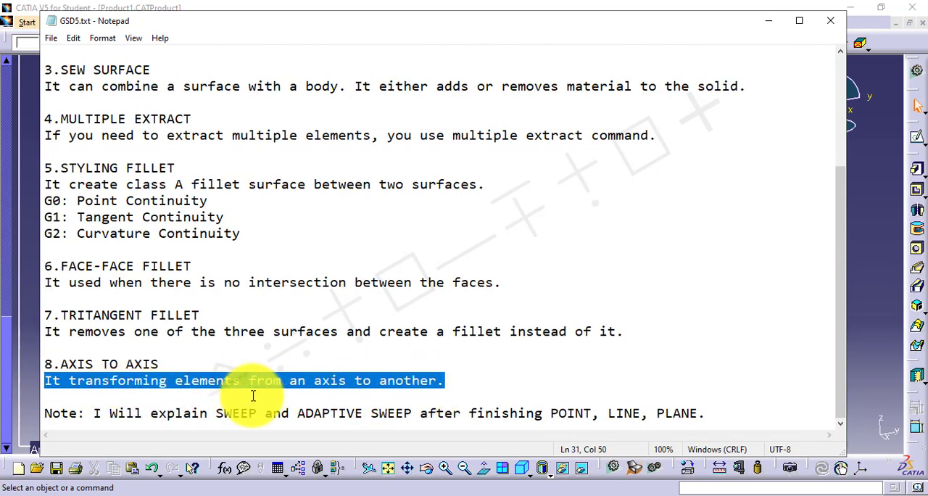
pyautogui.click(861, 248)
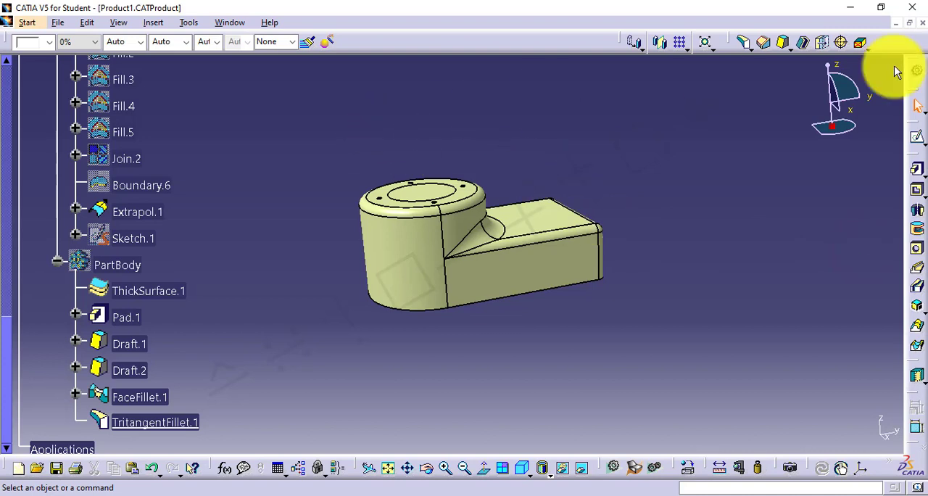
# Switch to the surface design workbench and create a Standard axis system with the default origin and axes
pyautogui.click(916, 79)
pyautogui.click(779, 373)
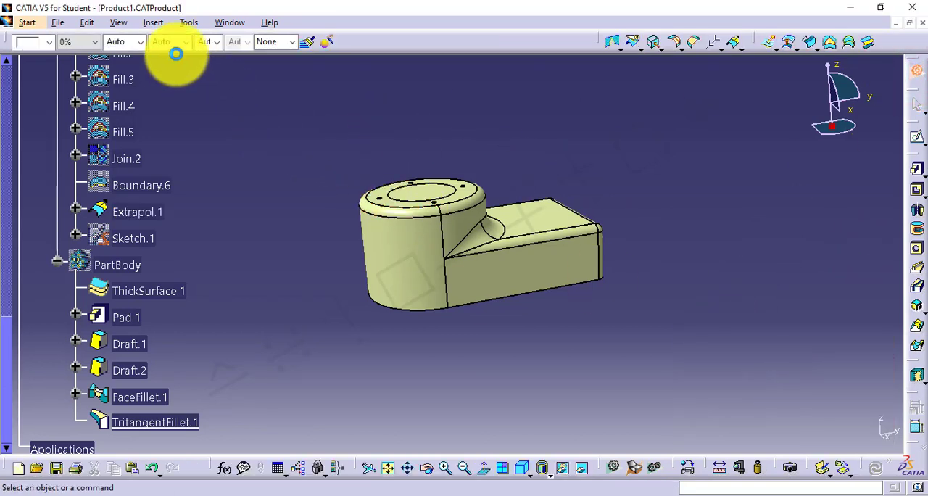
pyautogui.click(153, 23)
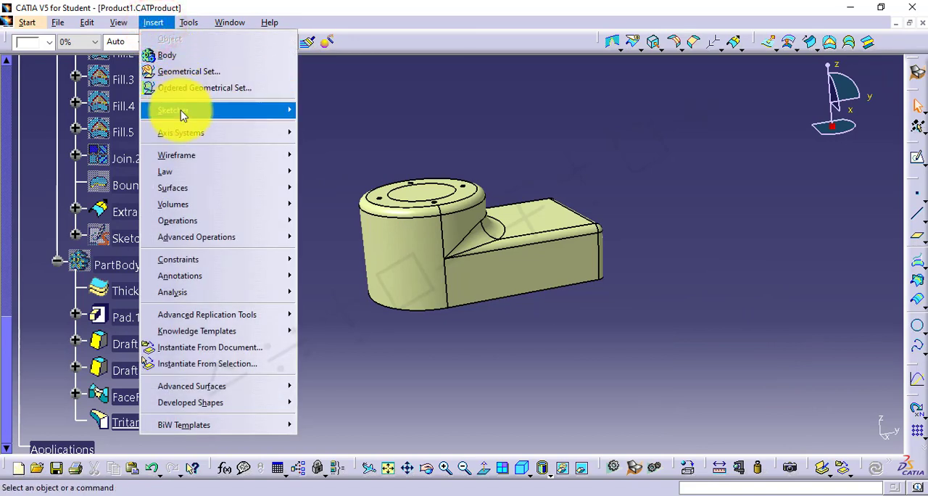
pyautogui.moveTo(187, 136)
pyautogui.click(338, 136)
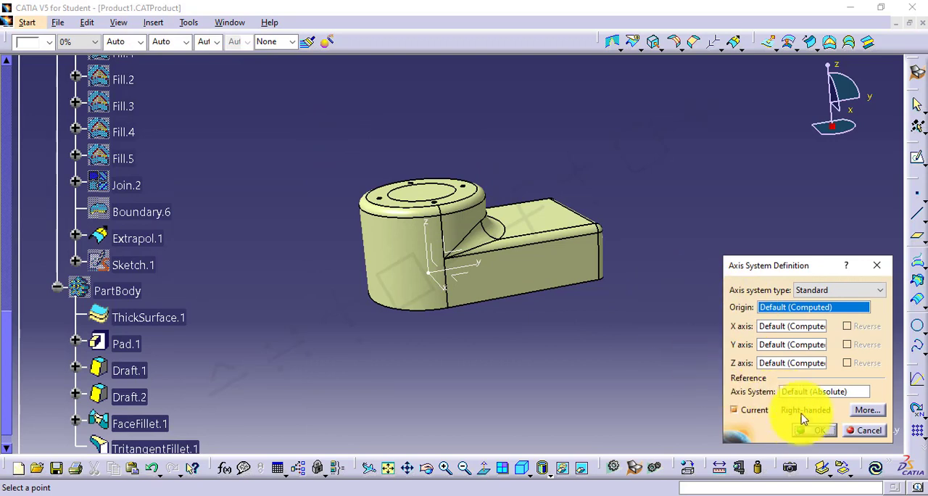
pyautogui.click(808, 431)
pyautogui.click(606, 369)
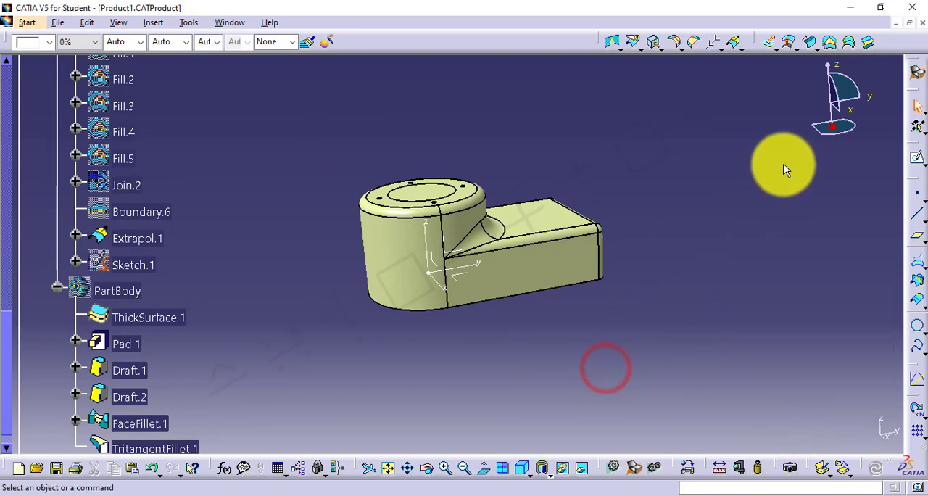
# Create a point by coordinates at X 50 mm, Y 50 mm, Z 50 mm relative to the axis system
pyautogui.click(917, 201)
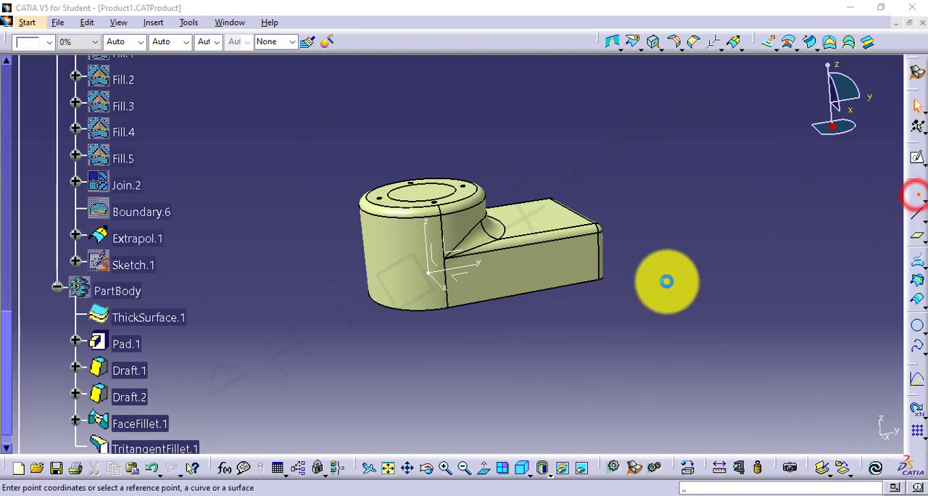
pyautogui.moveTo(785, 309); pyautogui.dragTo(716, 307)
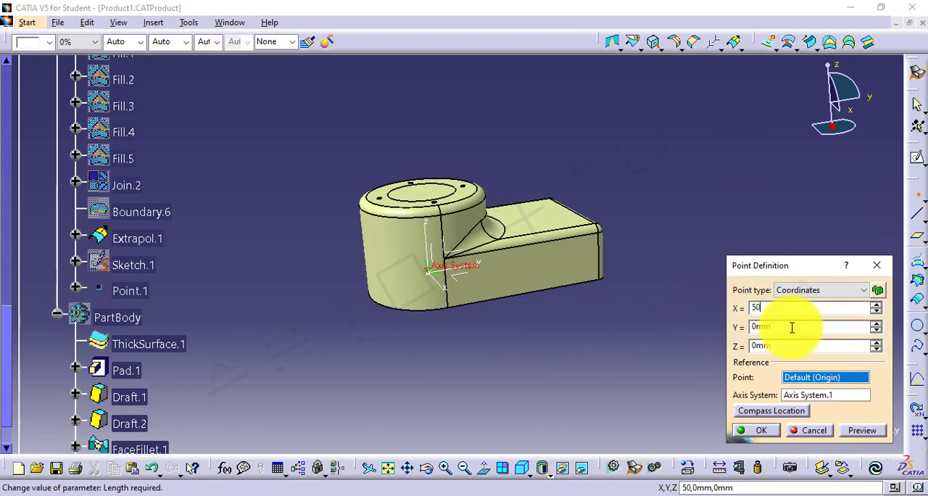
pyautogui.moveTo(789, 327); pyautogui.dragTo(724, 330)
pyautogui.write('50')
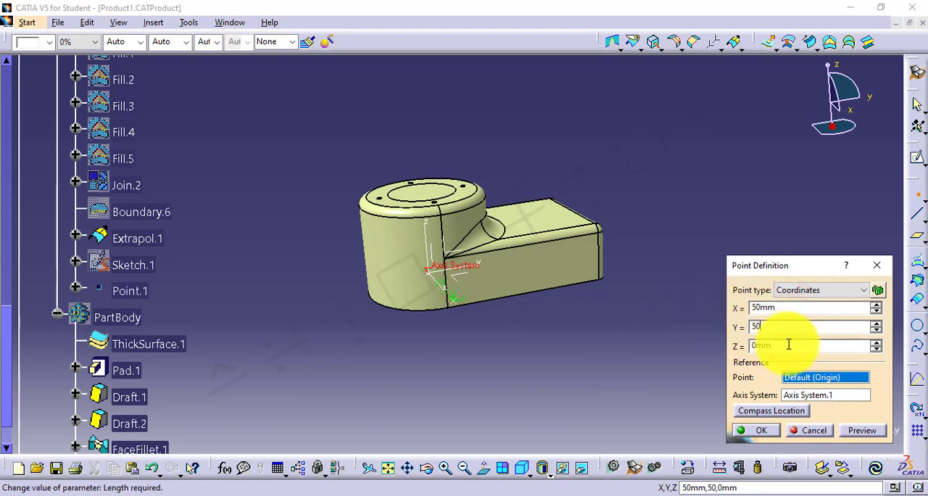
pyautogui.moveTo(796, 345); pyautogui.dragTo(694, 347)
pyautogui.write('50')
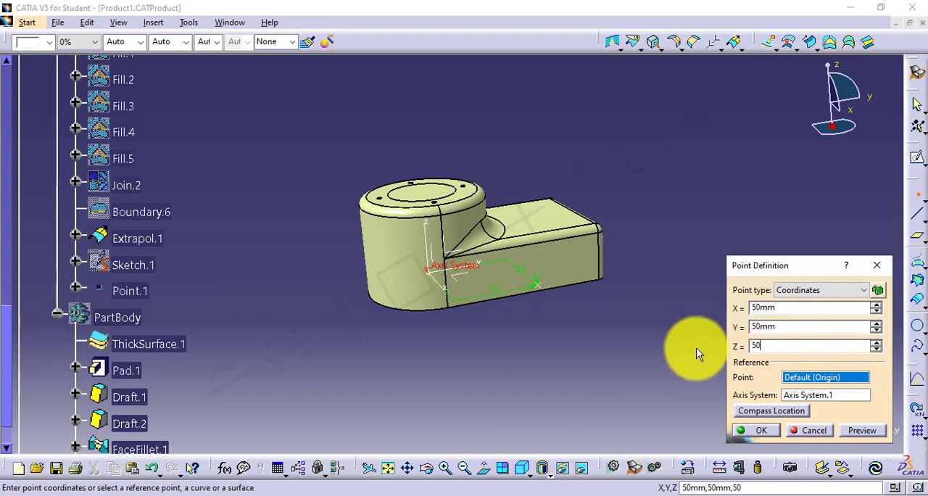
pyautogui.press('Return')
pyautogui.click(598, 346)
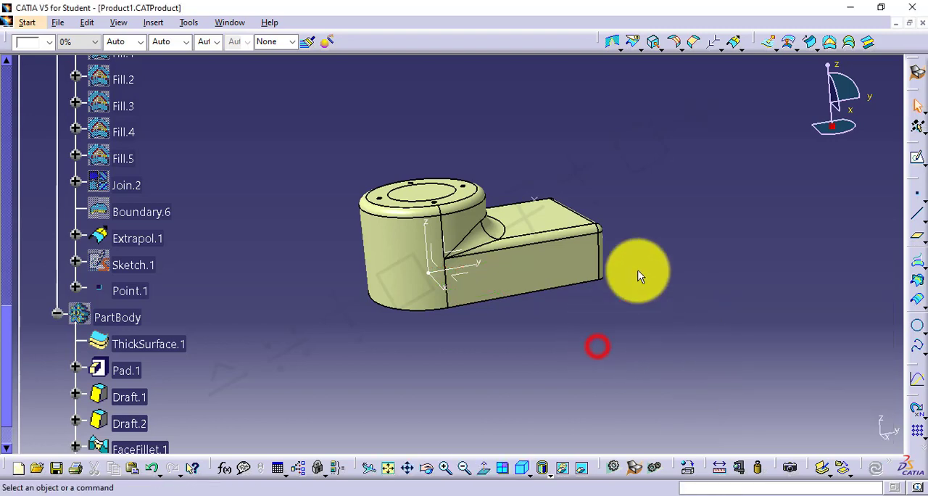
pyautogui.click(713, 43)
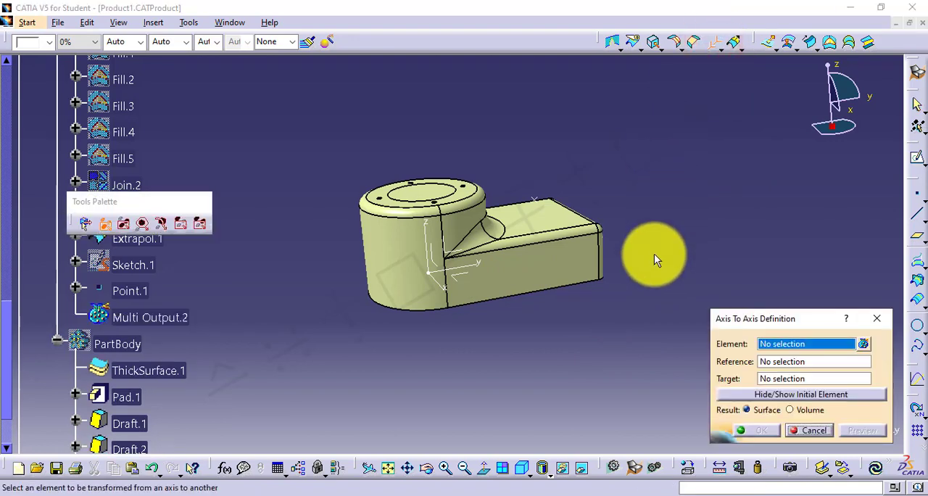
pyautogui.click(487, 285)
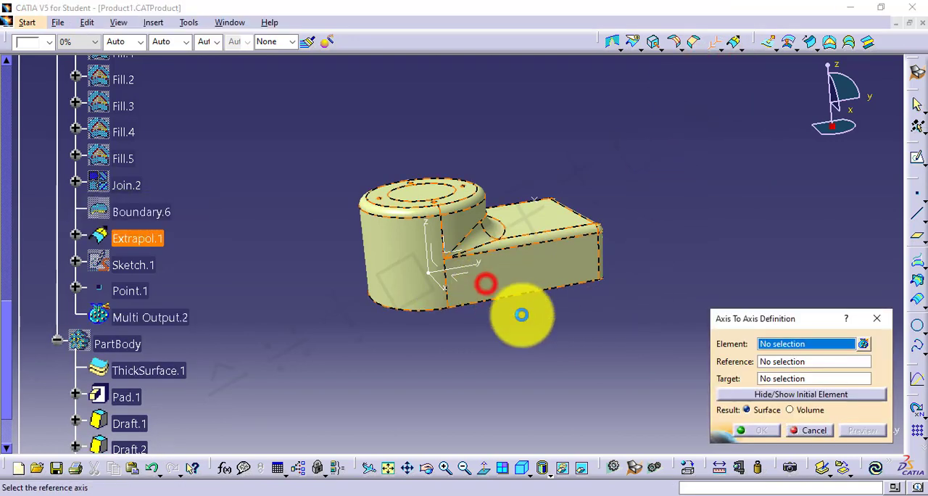
pyautogui.click(442, 276)
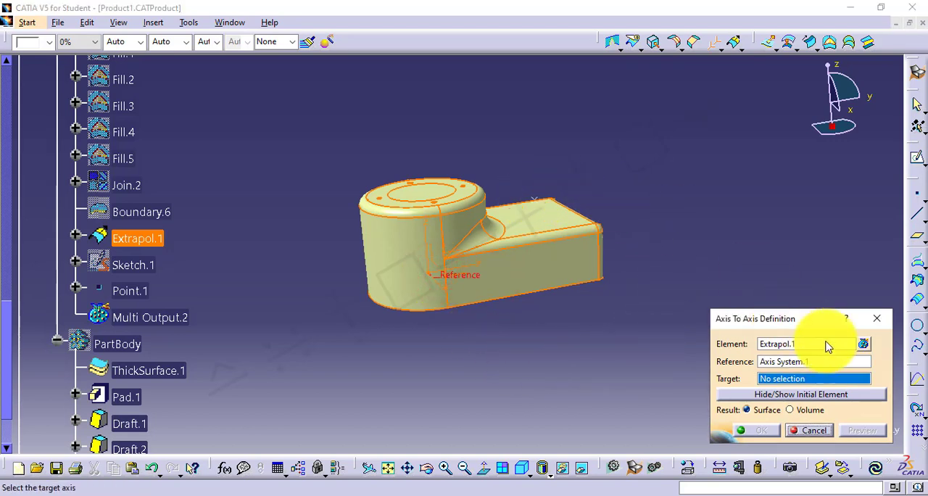
pyautogui.click(873, 322)
pyautogui.click(714, 228)
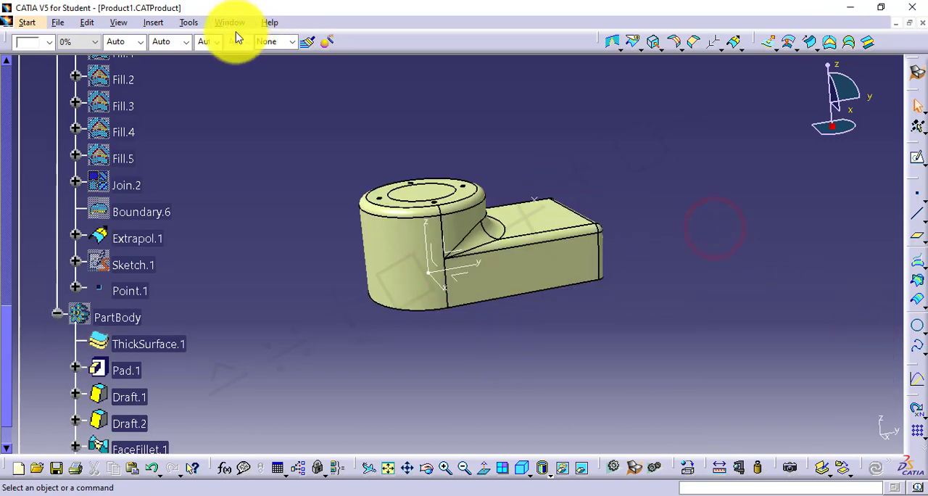
# Create a second Standard axis system with Point.1 as its origin and default axis directions
pyautogui.click(155, 24)
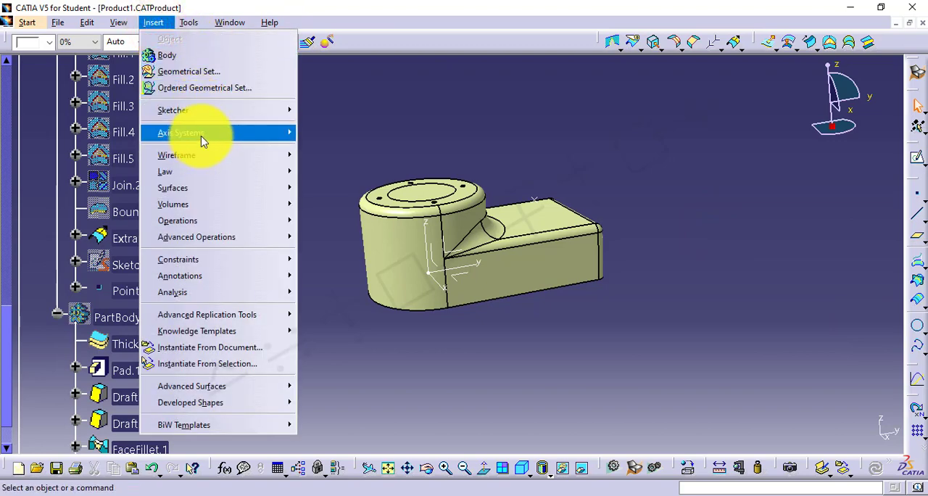
pyautogui.moveTo(231, 133)
pyautogui.click(345, 137)
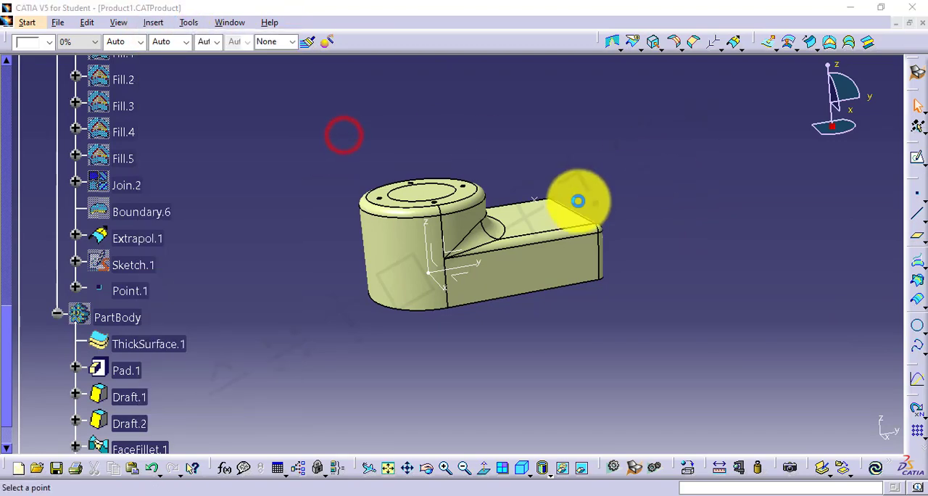
pyautogui.click(536, 200)
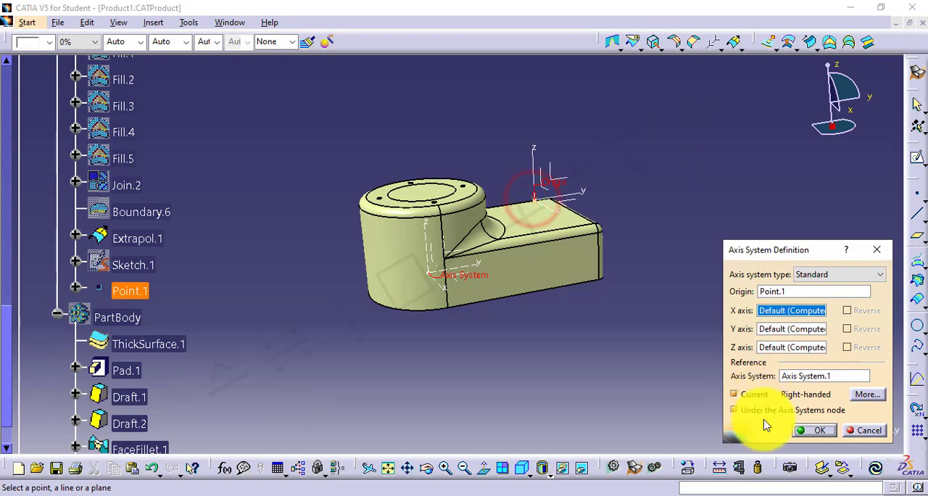
pyautogui.click(809, 431)
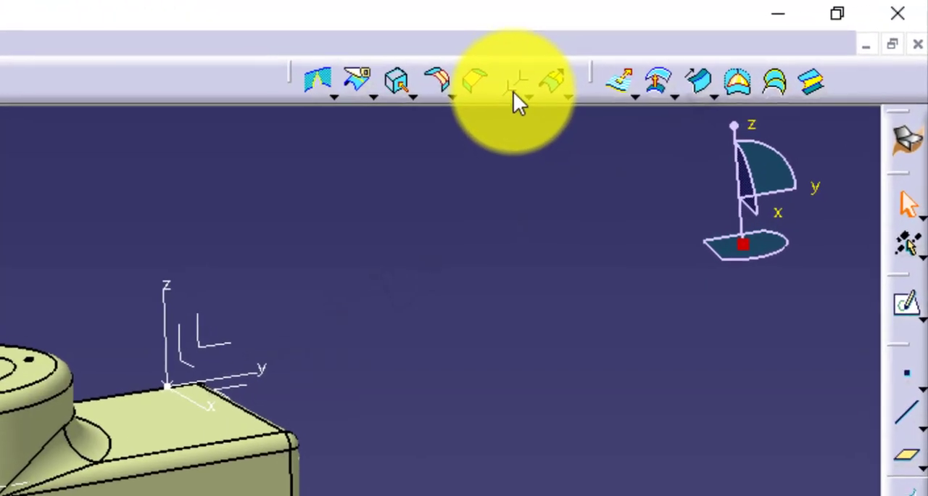
# Transform the Extrapol.1 surface with Axis To Axis, using Axis System.1 as reference and Axis System.2 as target
pyautogui.click(713, 43)
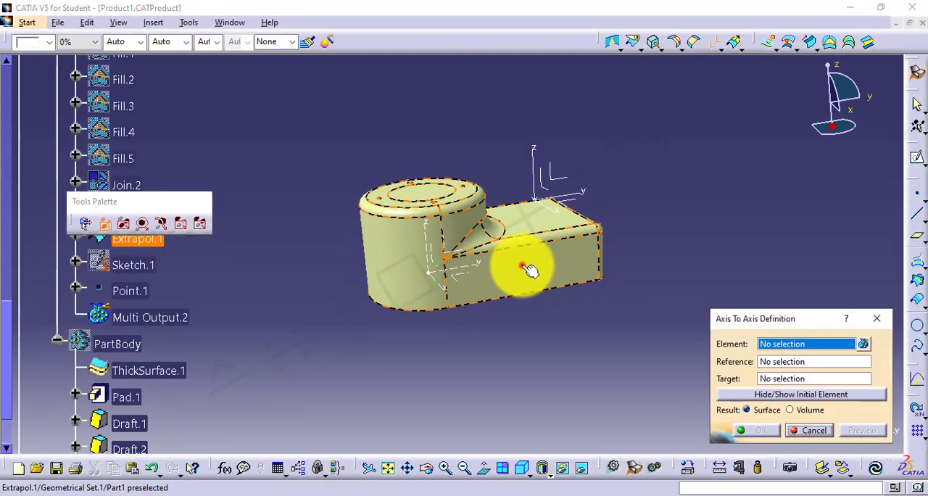
pyautogui.click(317, 400)
pyautogui.click(435, 279)
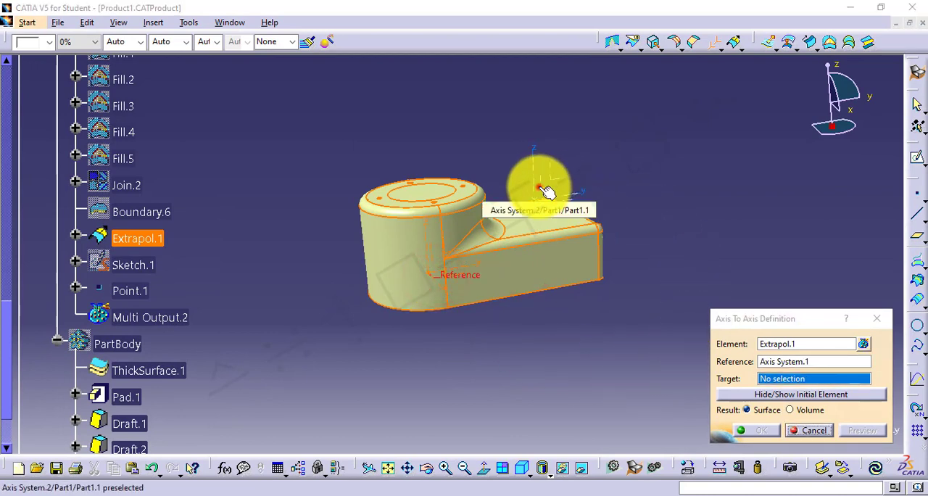
pyautogui.click(540, 189)
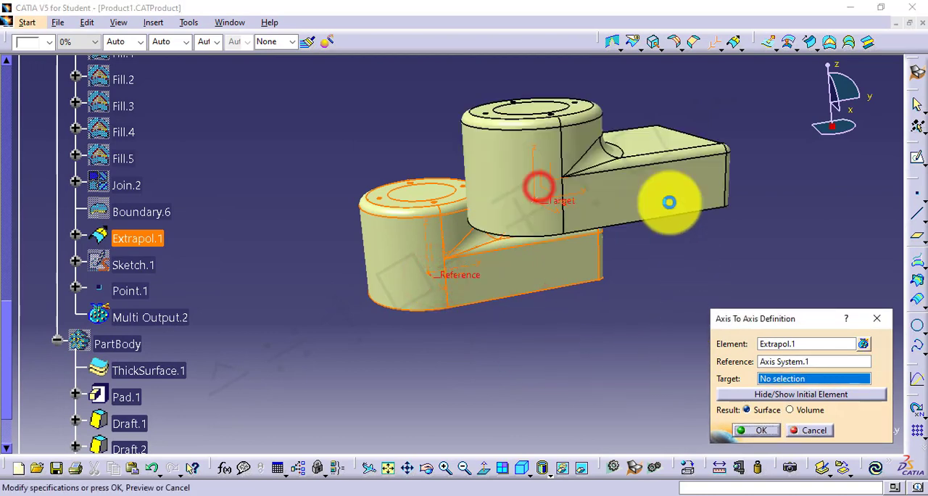
pyautogui.click(756, 429)
pyautogui.moveTo(532, 354); pyautogui.dragTo(499, 314, button='middle')
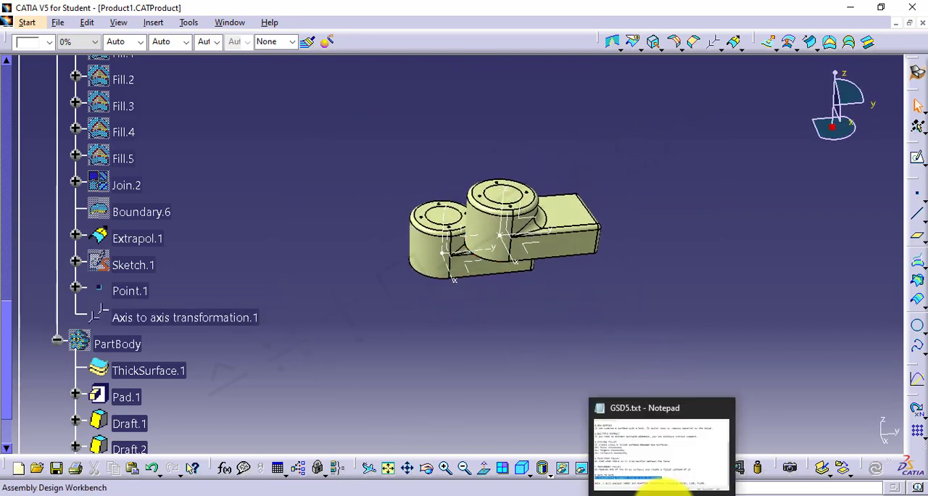
# Switch to the GSD5.txt notes in Notepad, highlight the closing note about Sweep and Adaptive Sweep, and return to CATIA
pyautogui.click(657, 488)
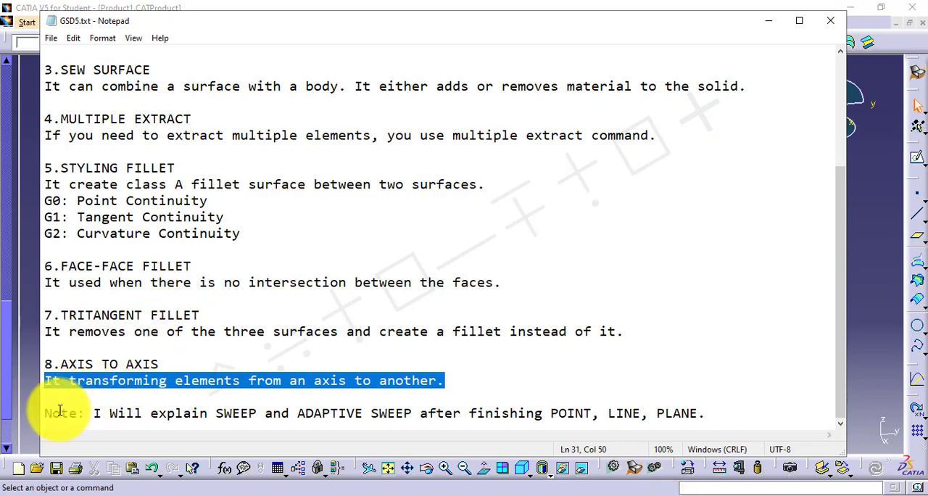
pyautogui.moveTo(46, 413); pyautogui.dragTo(712, 413)
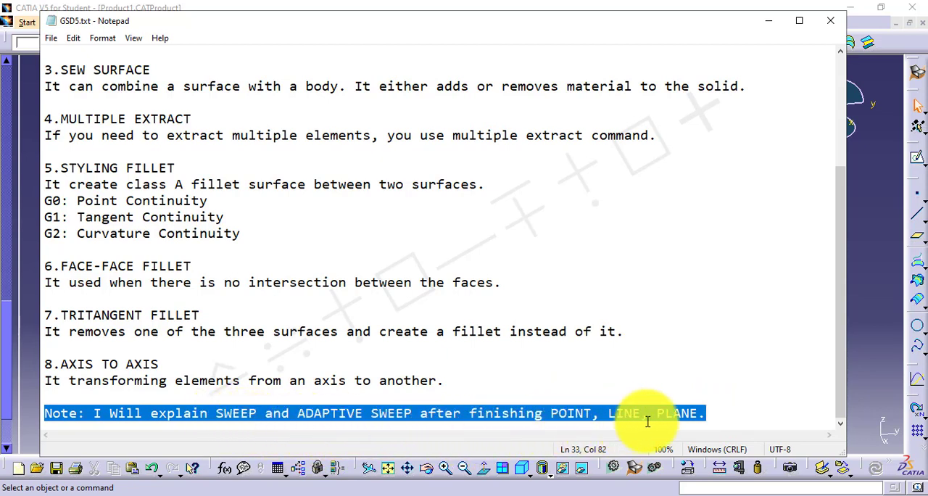
pyautogui.click(867, 254)
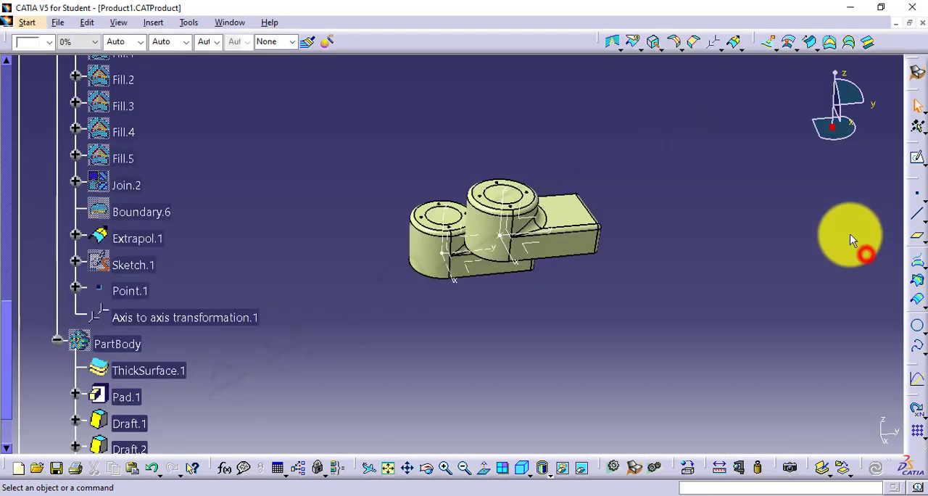